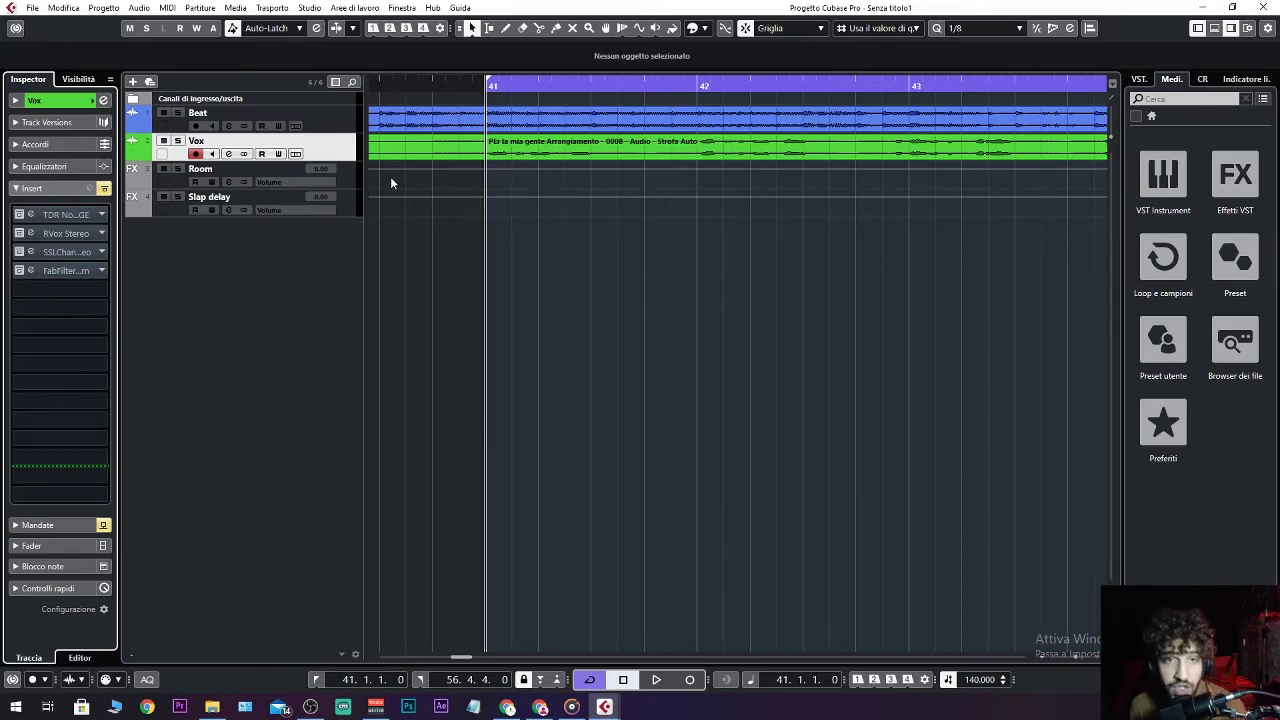
Play the looped section and listen to the Vox track soloed and together with the beat.
key(space)
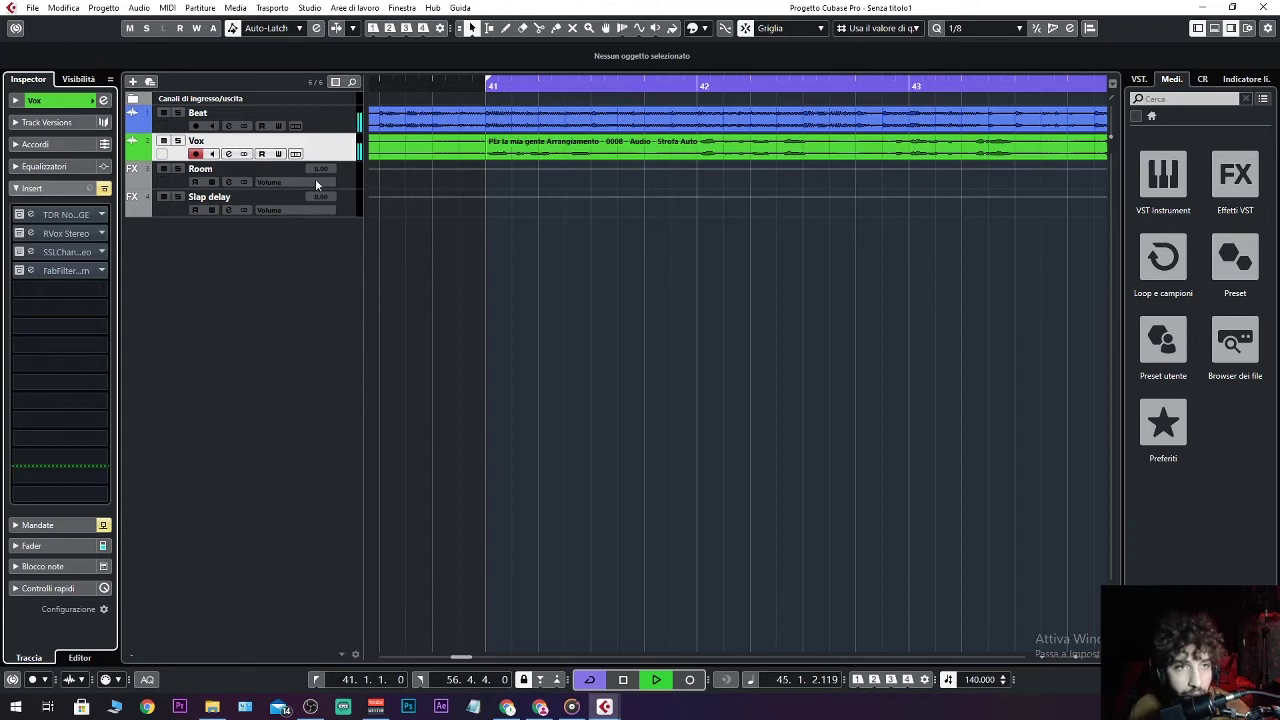
click(179, 141)
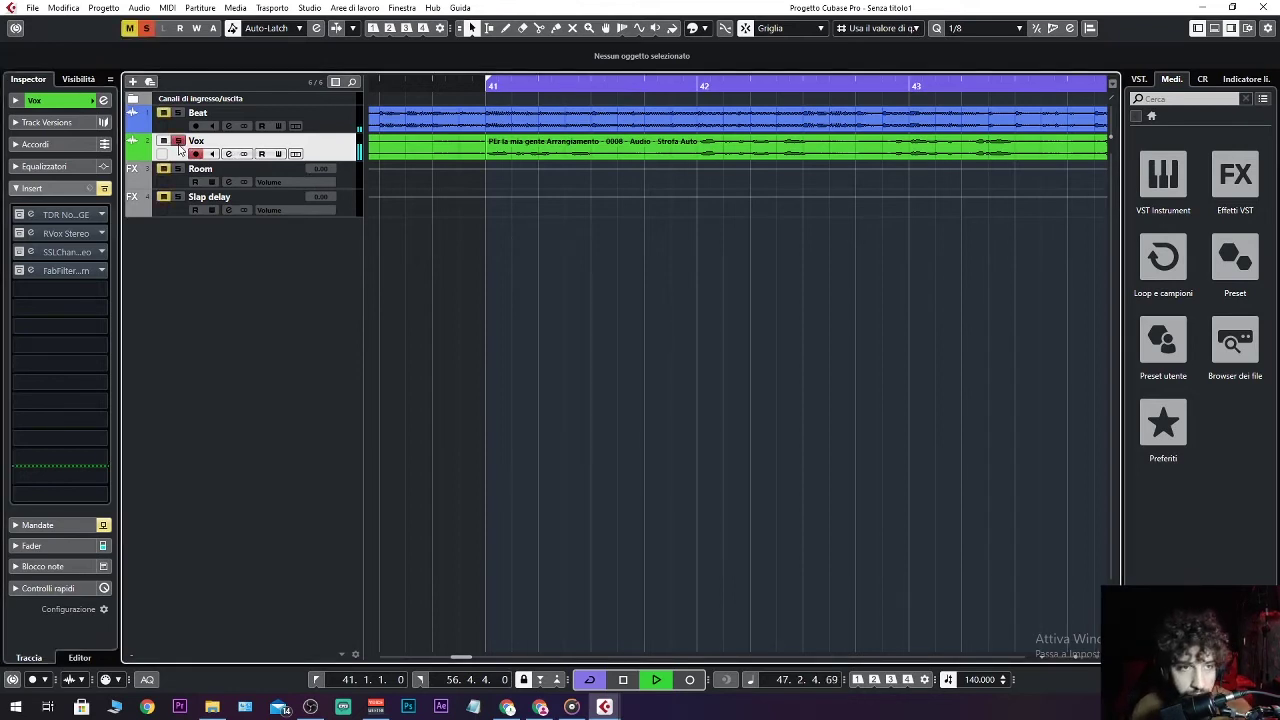
click(179, 141)
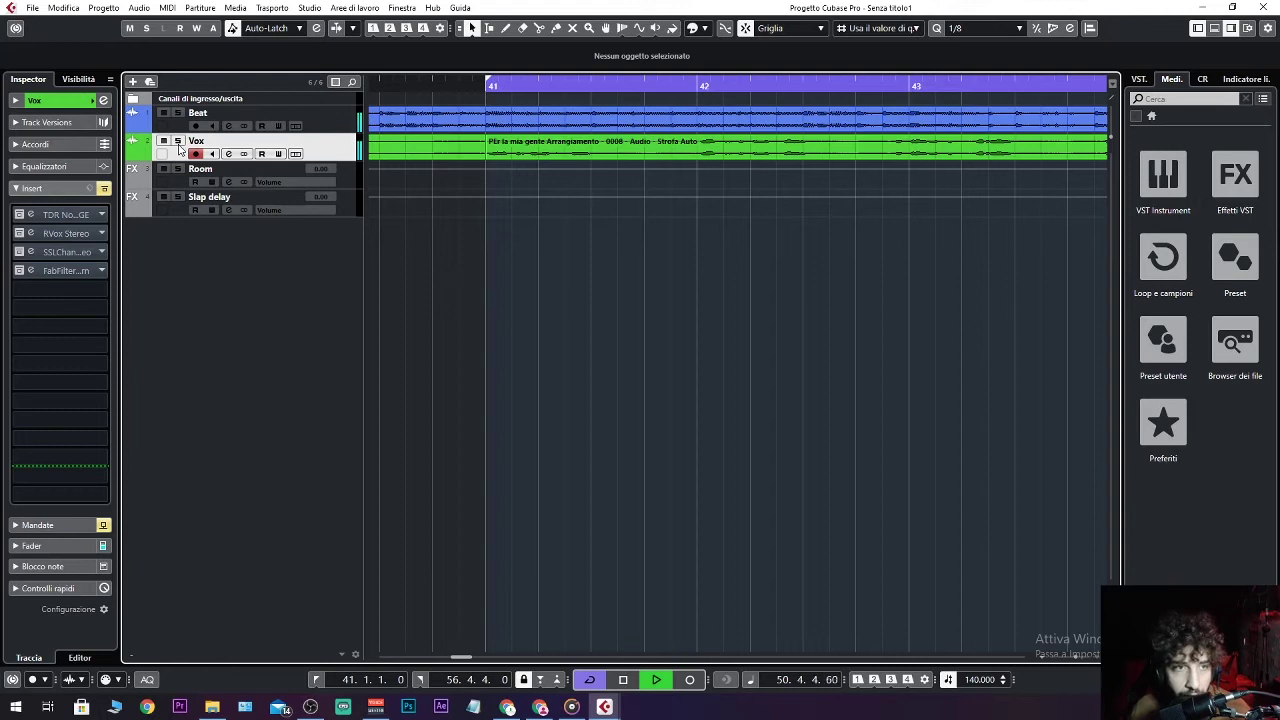
key(space)
Open the TDR Nova GE insert on the Vox track, take it out of bypass and reposition its window.
click(84, 215)
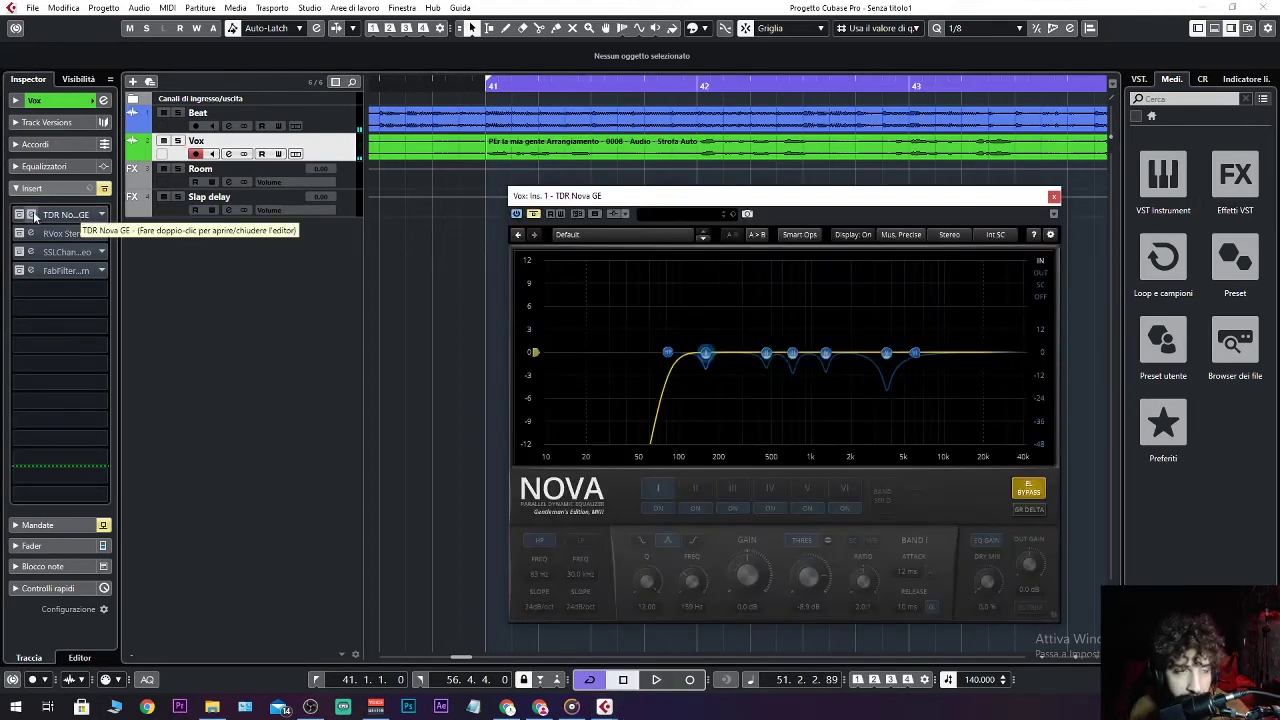
click(534, 214)
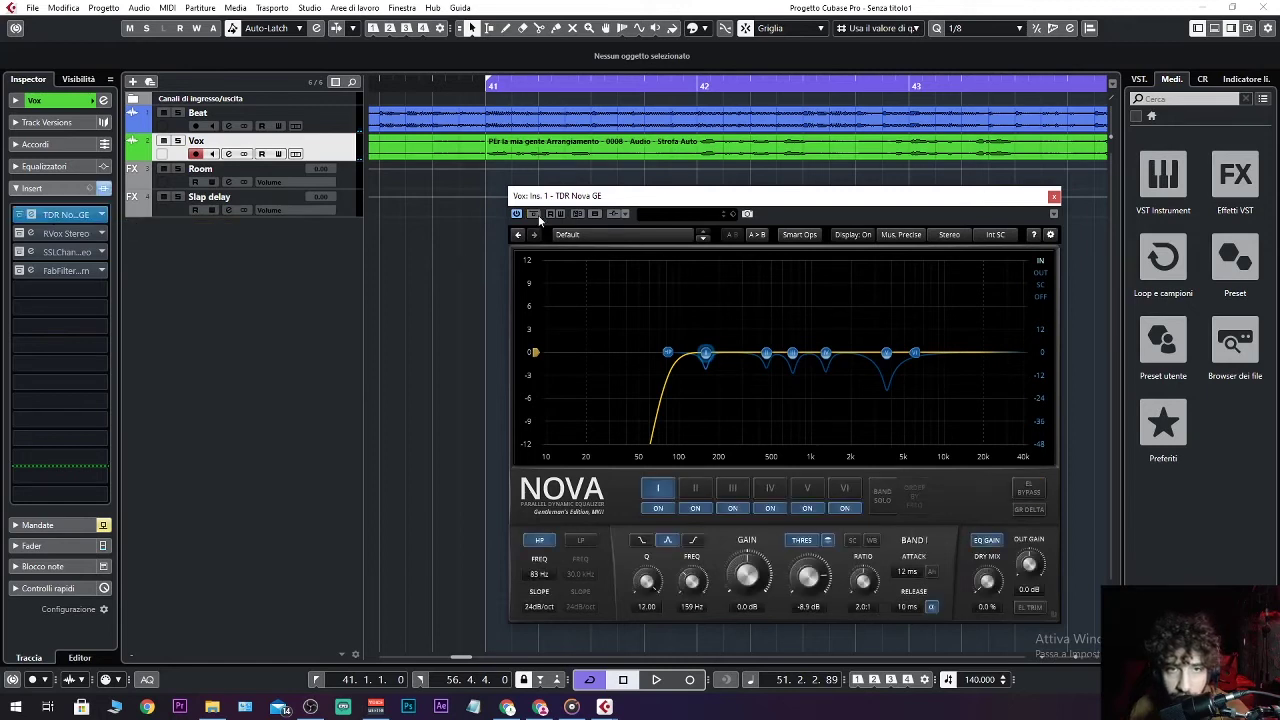
drag(699, 208, 713, 188)
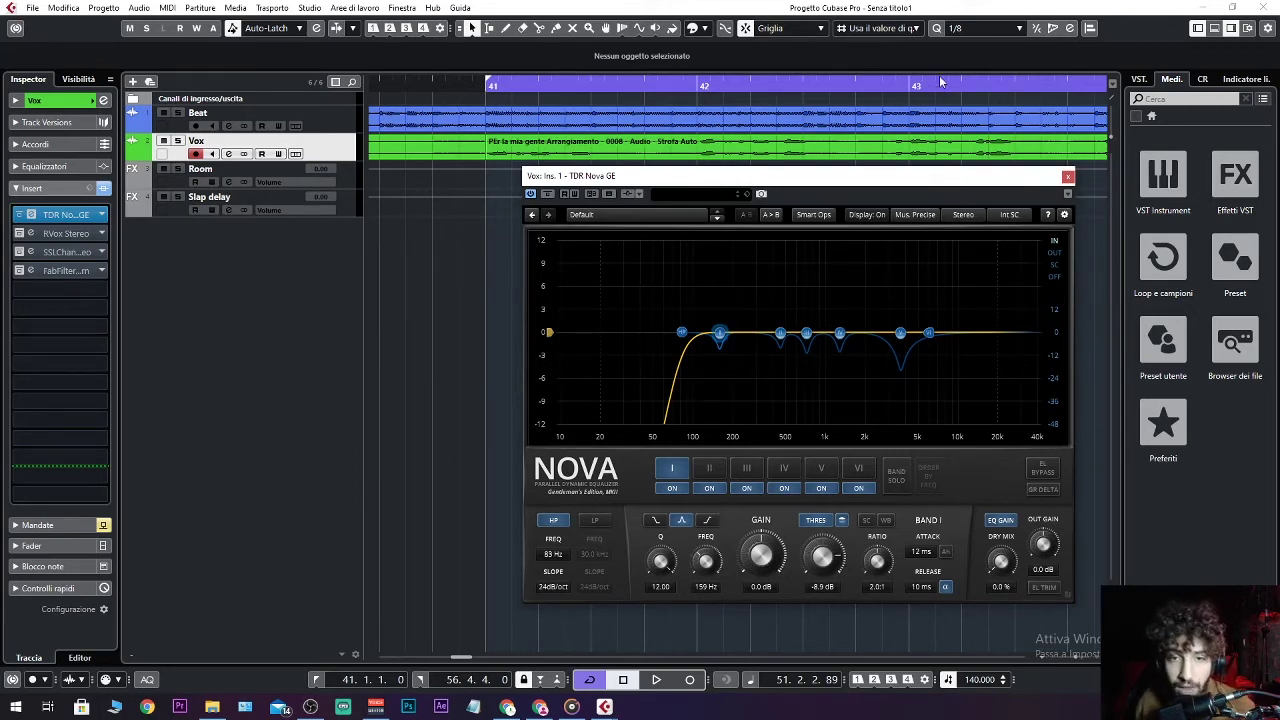
drag(774, 178, 647, 129)
Play the loop through the equalizer, solo its band I and mute the Beat track to hear that band alone.
key(space)
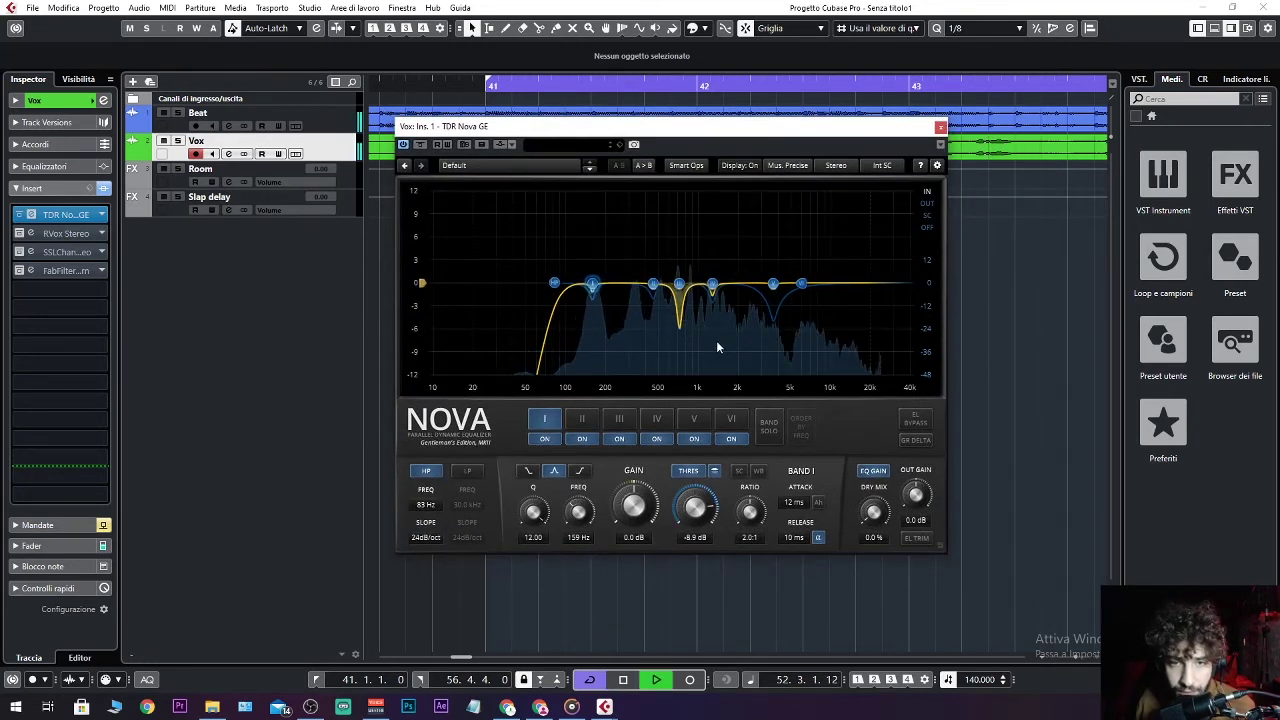
key(space)
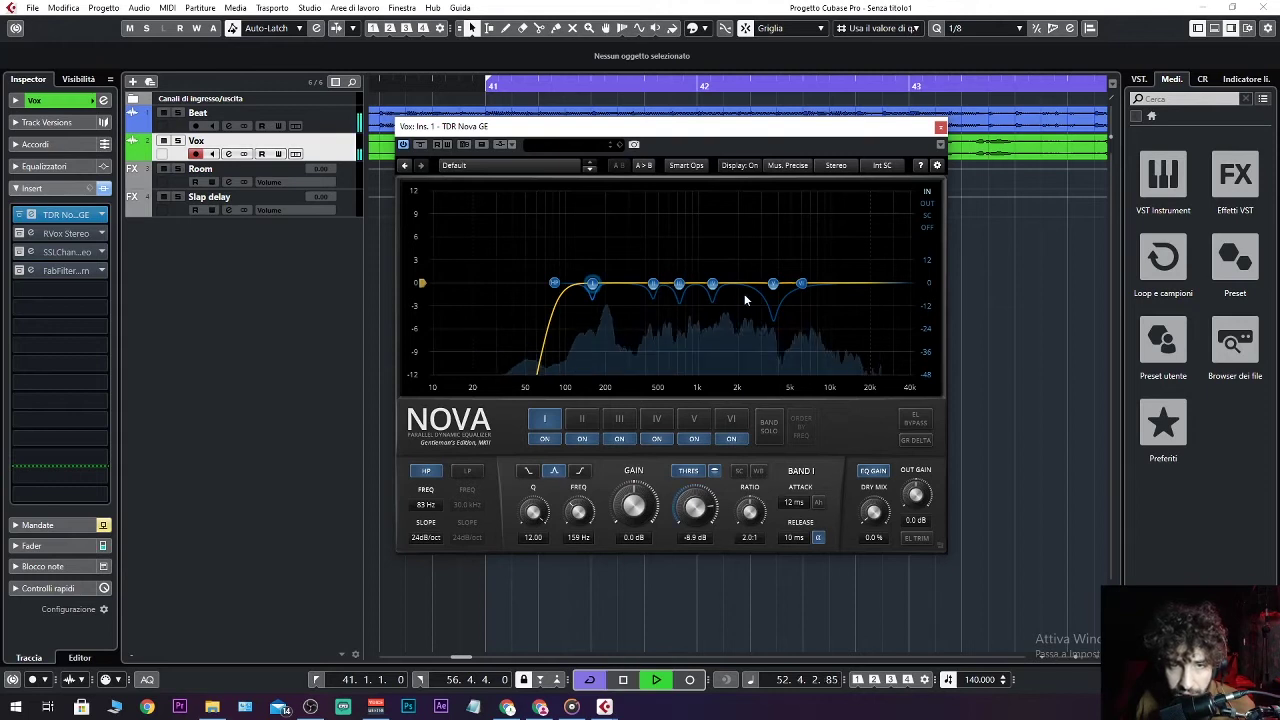
click(767, 425)
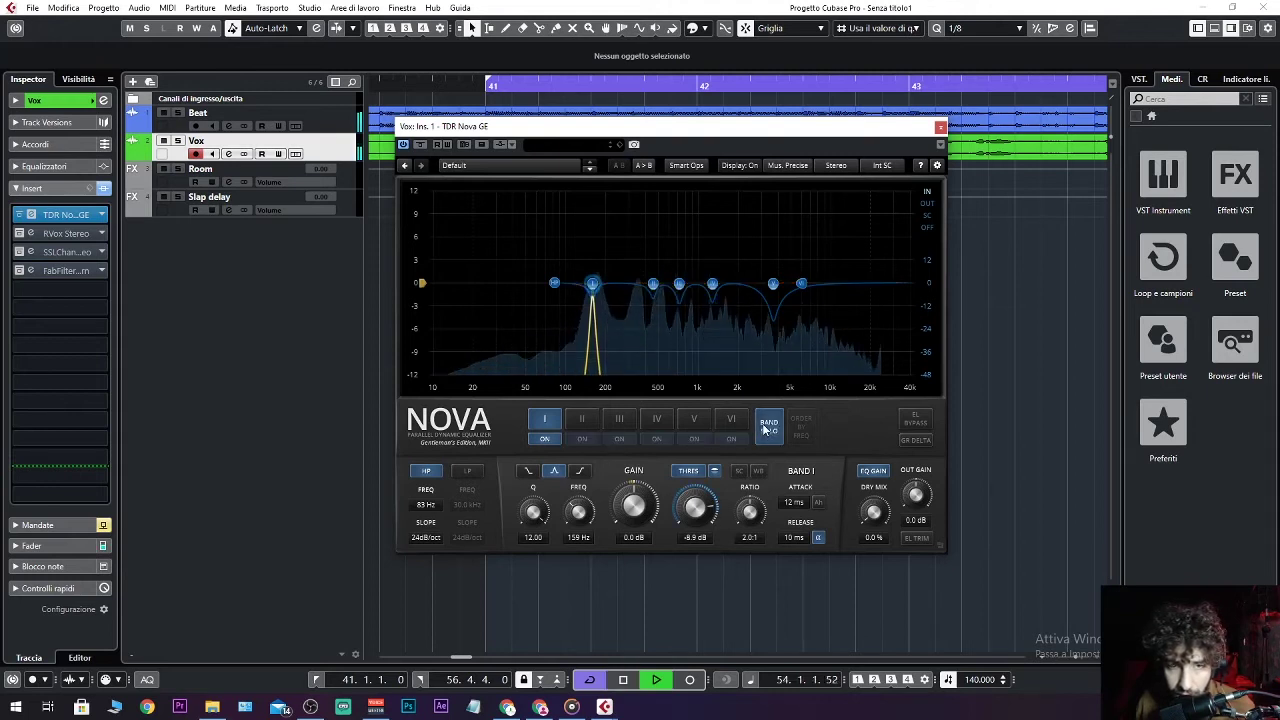
click(163, 112)
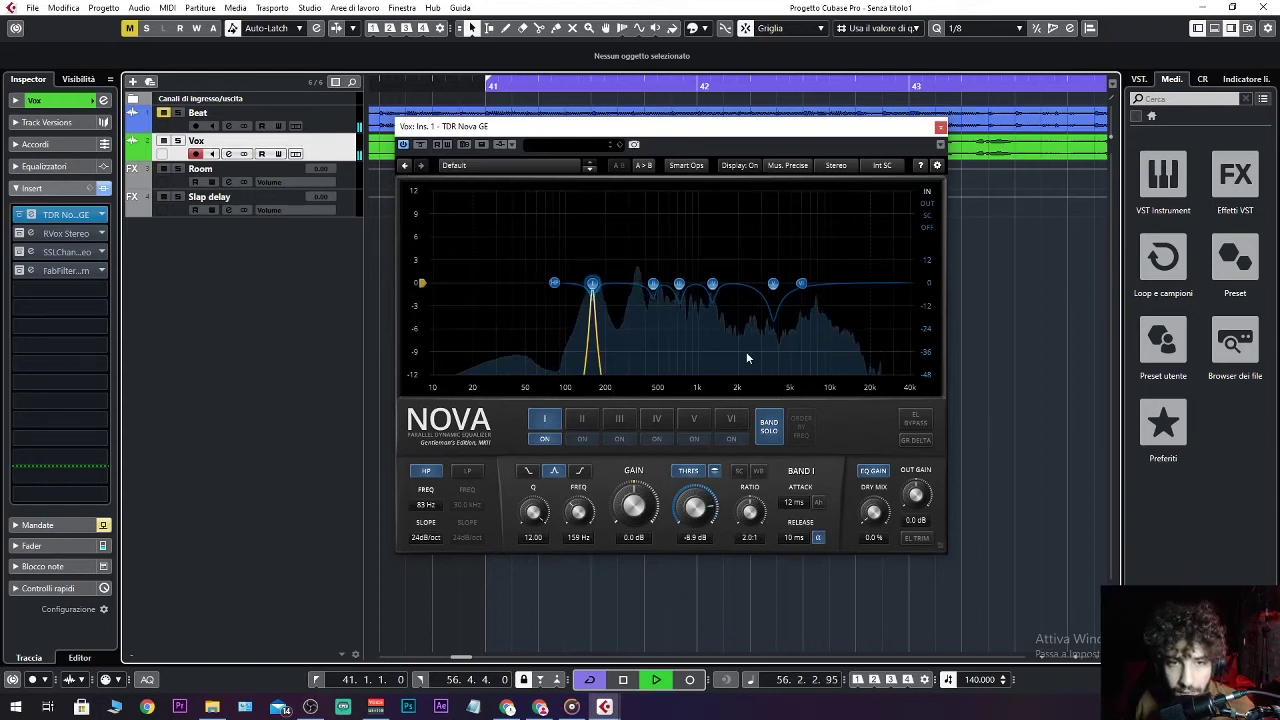
key(space)
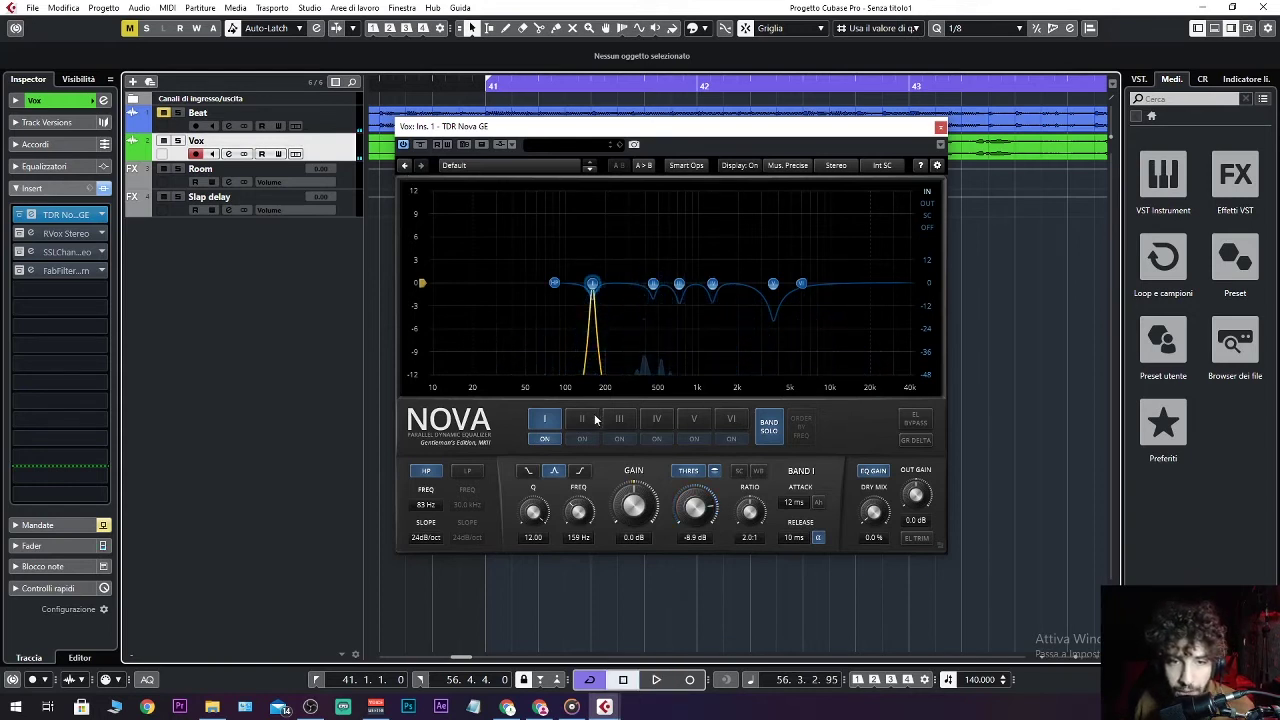
Solo band II of the equalizer and listen to that frequency range on the vocal.
click(594, 414)
click(765, 436)
click(765, 436)
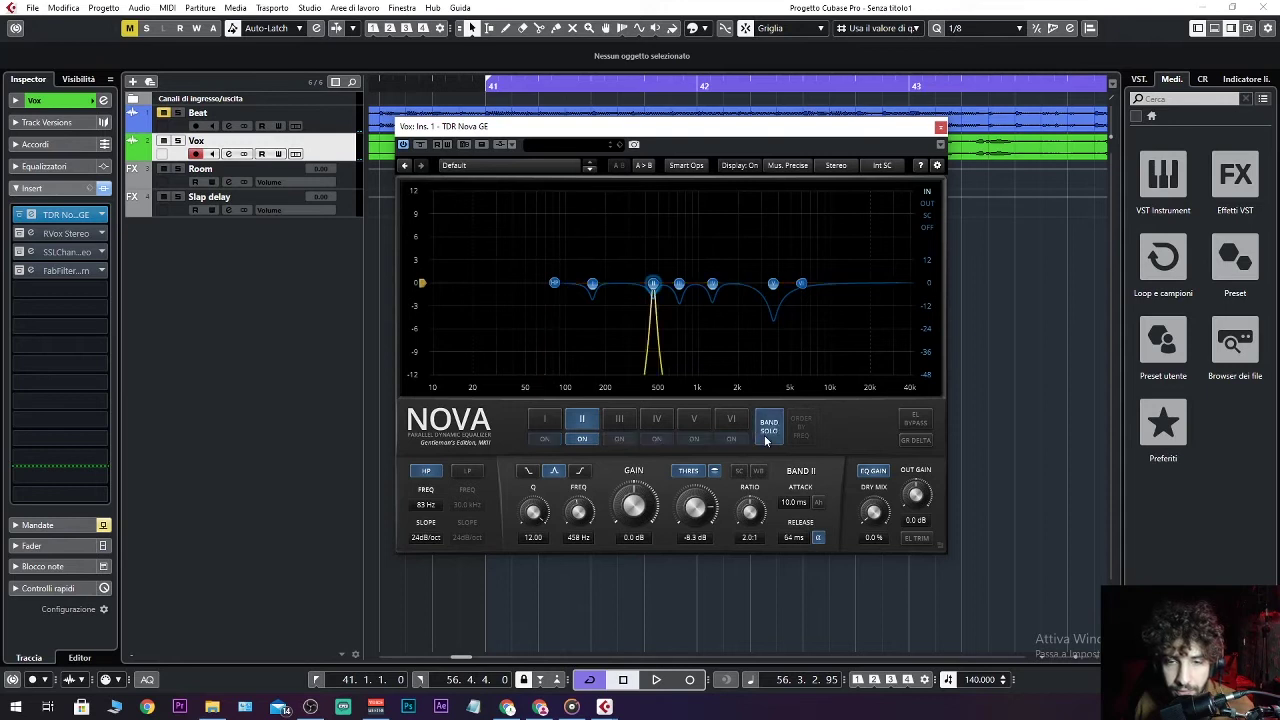
key(space)
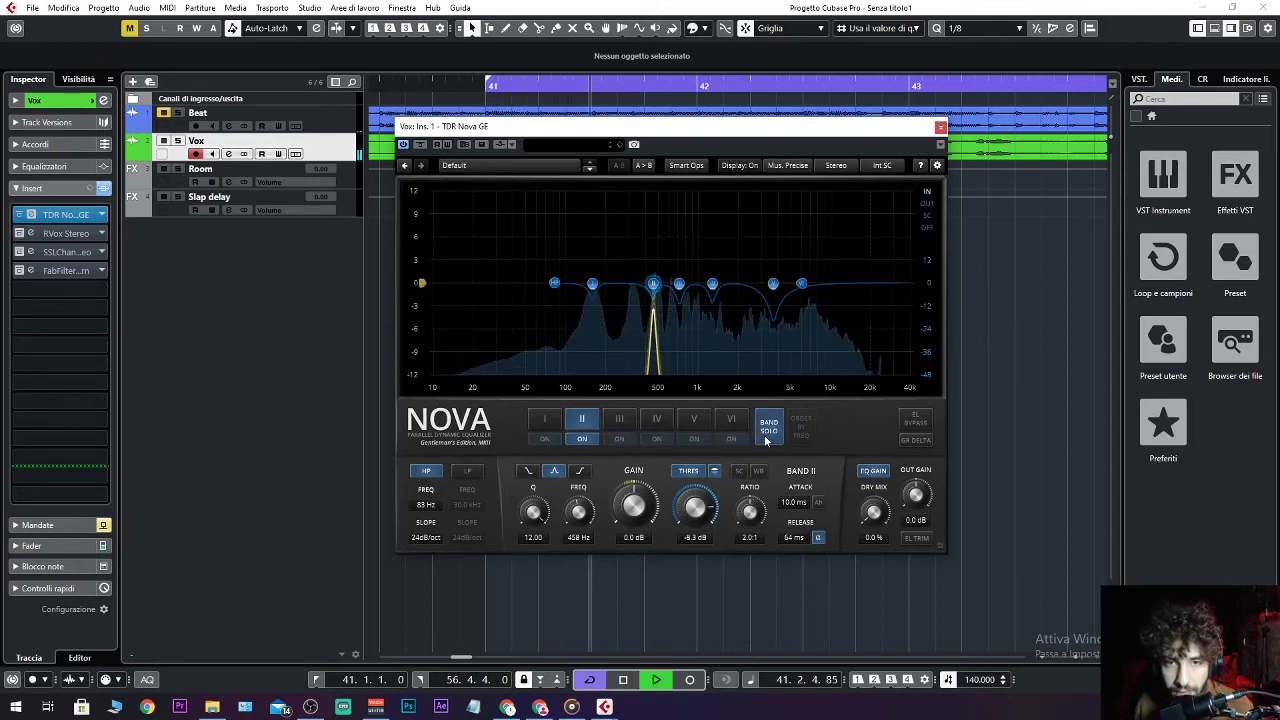
key(space)
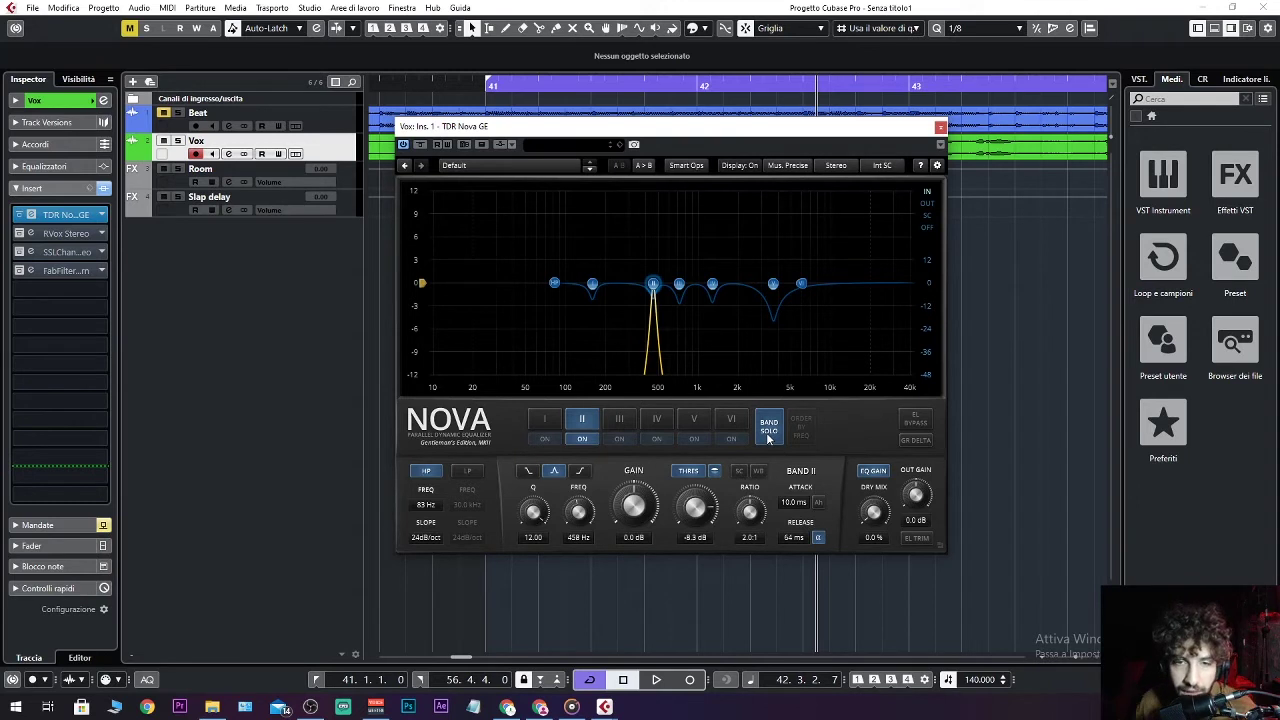
key(space)
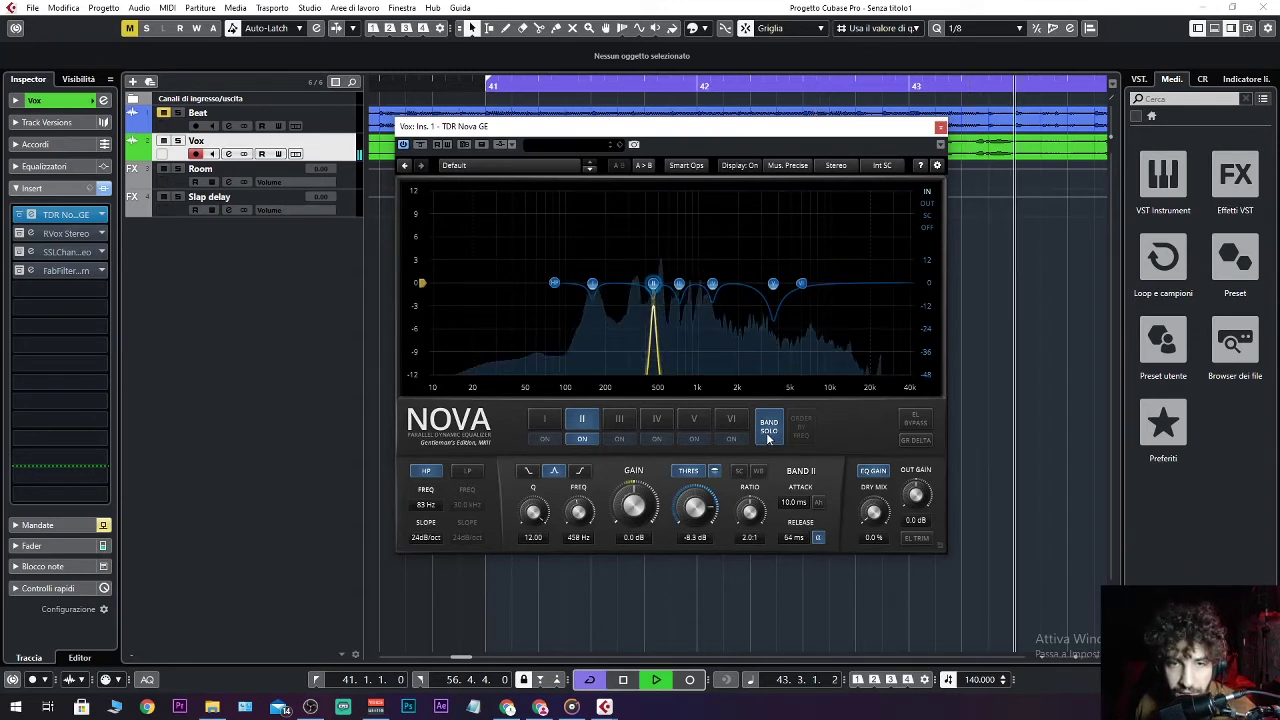
key(space)
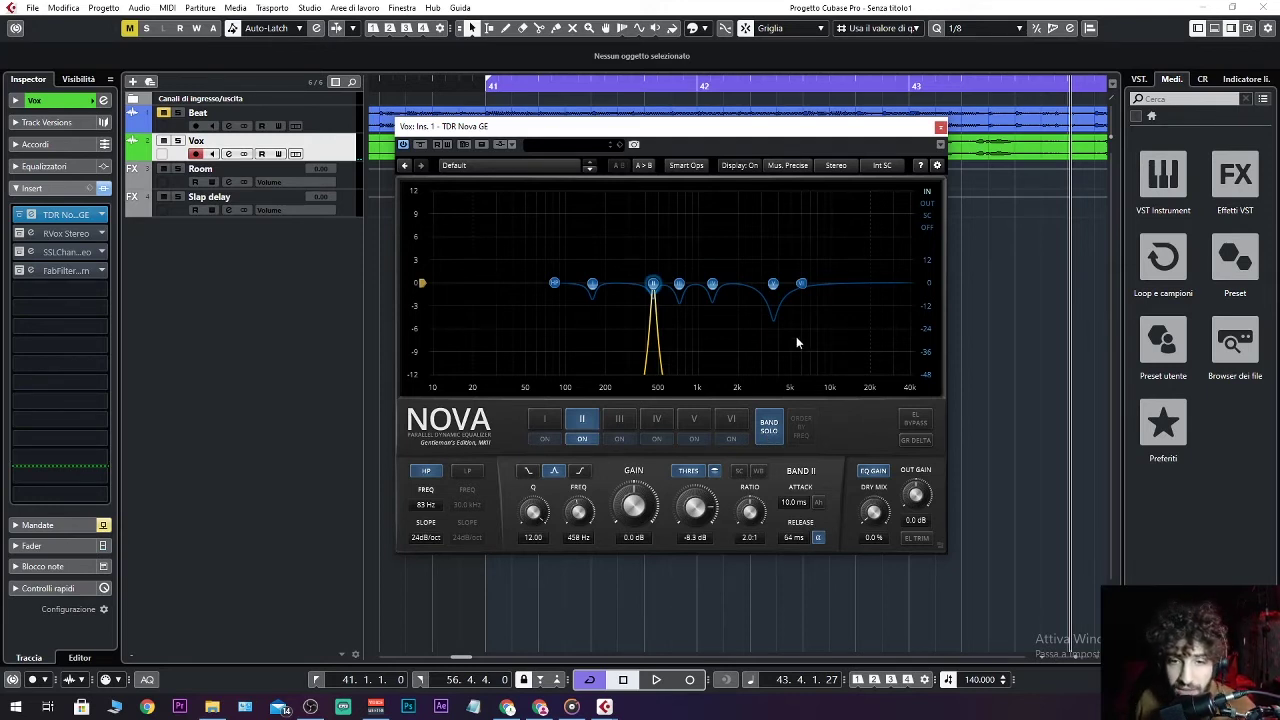
Turn off band solo, listen to the vocal with all equalizer bands active and close TDR Nova GE.
click(769, 427)
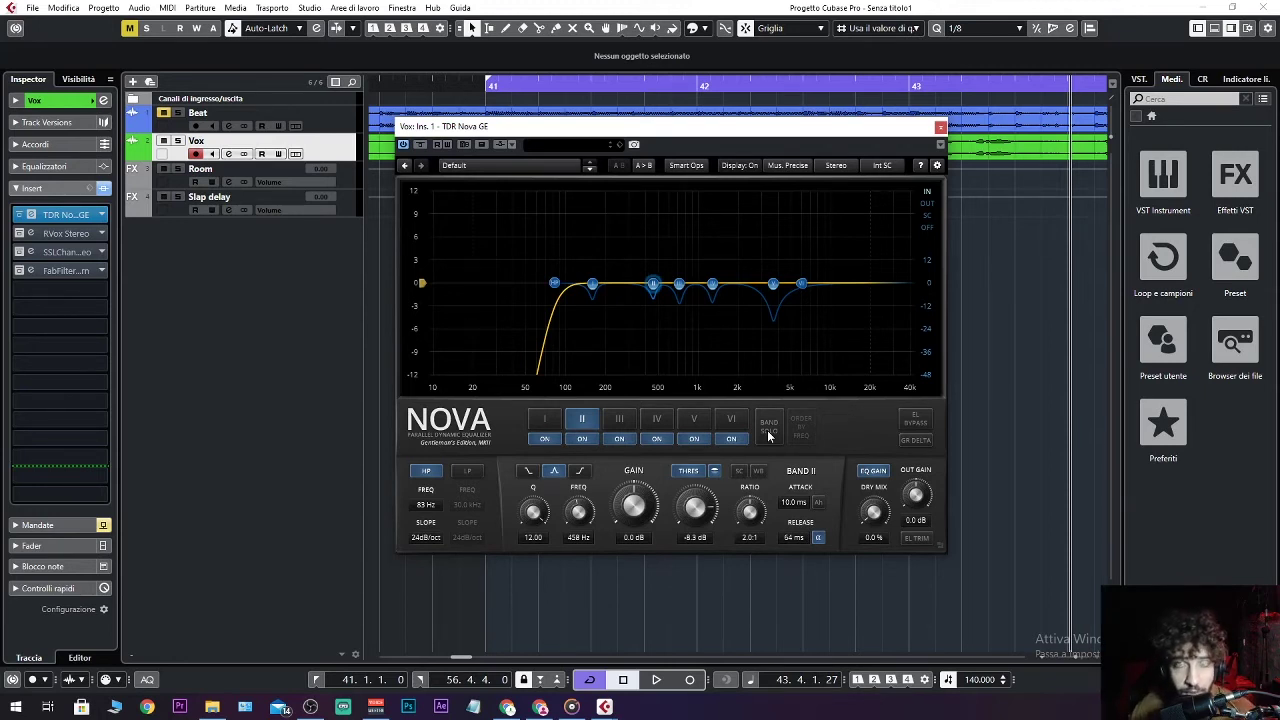
key(space)
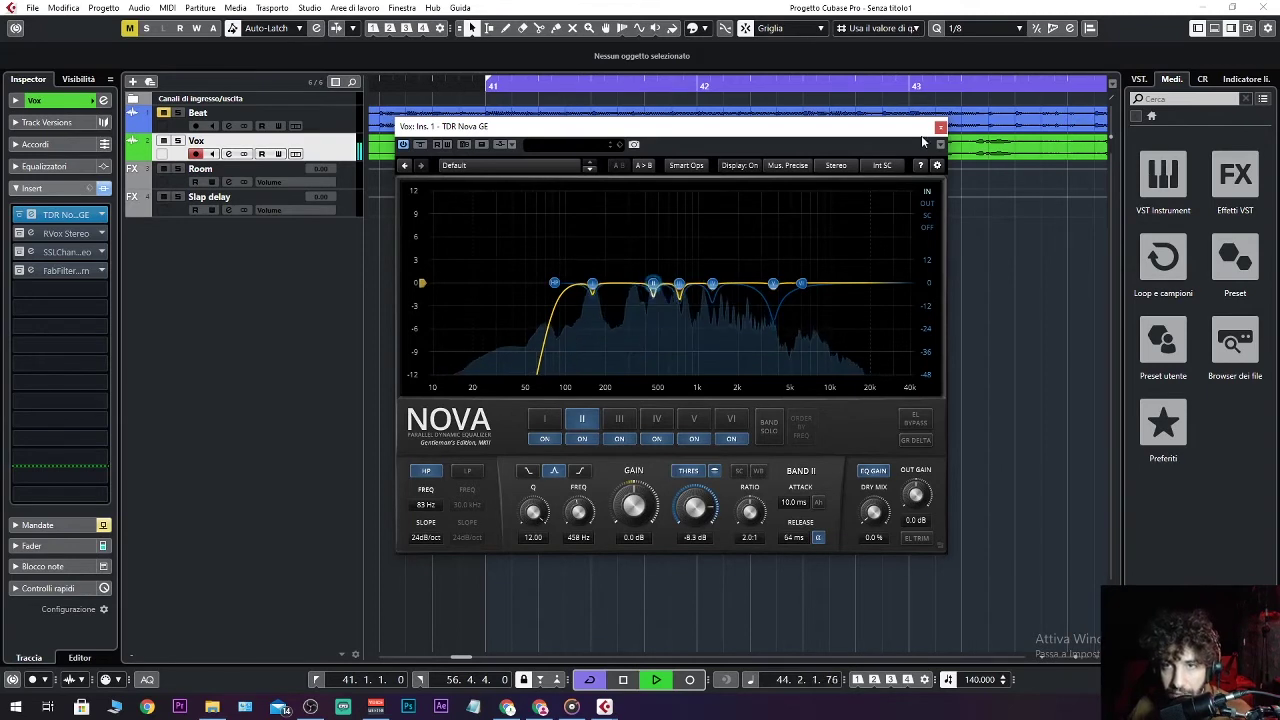
click(940, 129)
key(space)
Open the RVox Stereo insert on the Vox track, activate it and reposition its window.
click(83, 236)
click(19, 234)
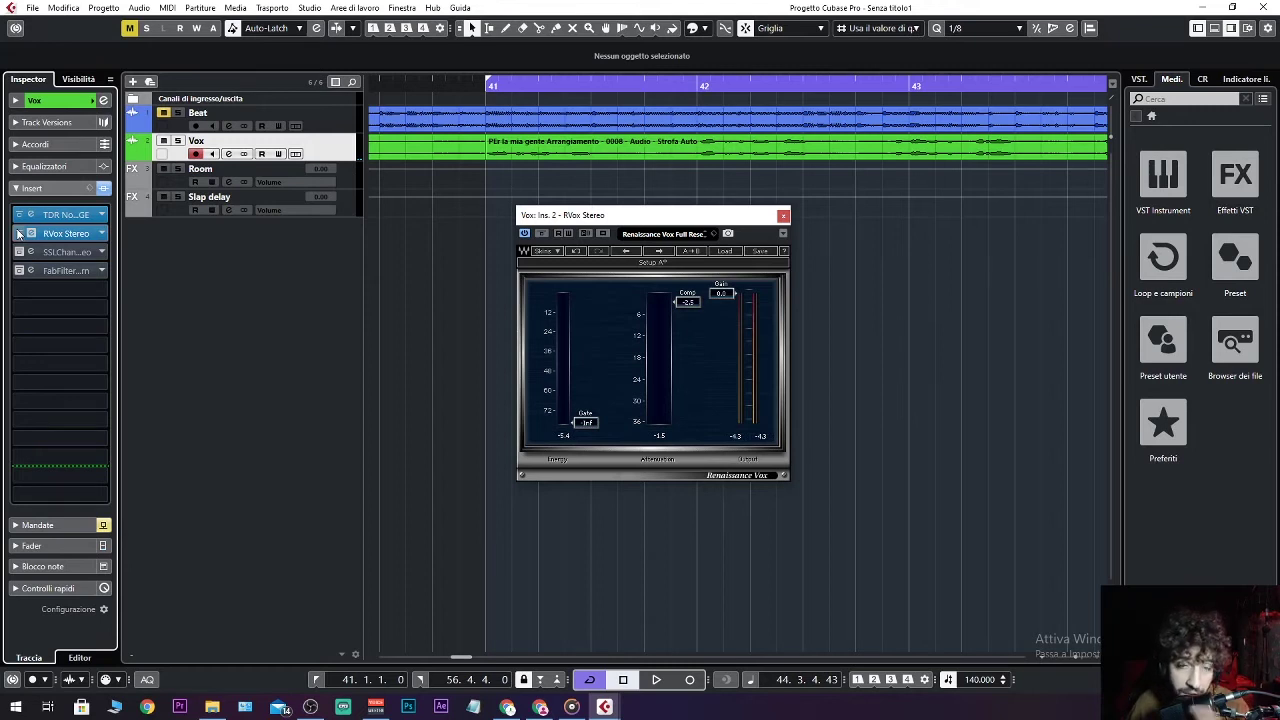
drag(647, 218, 740, 177)
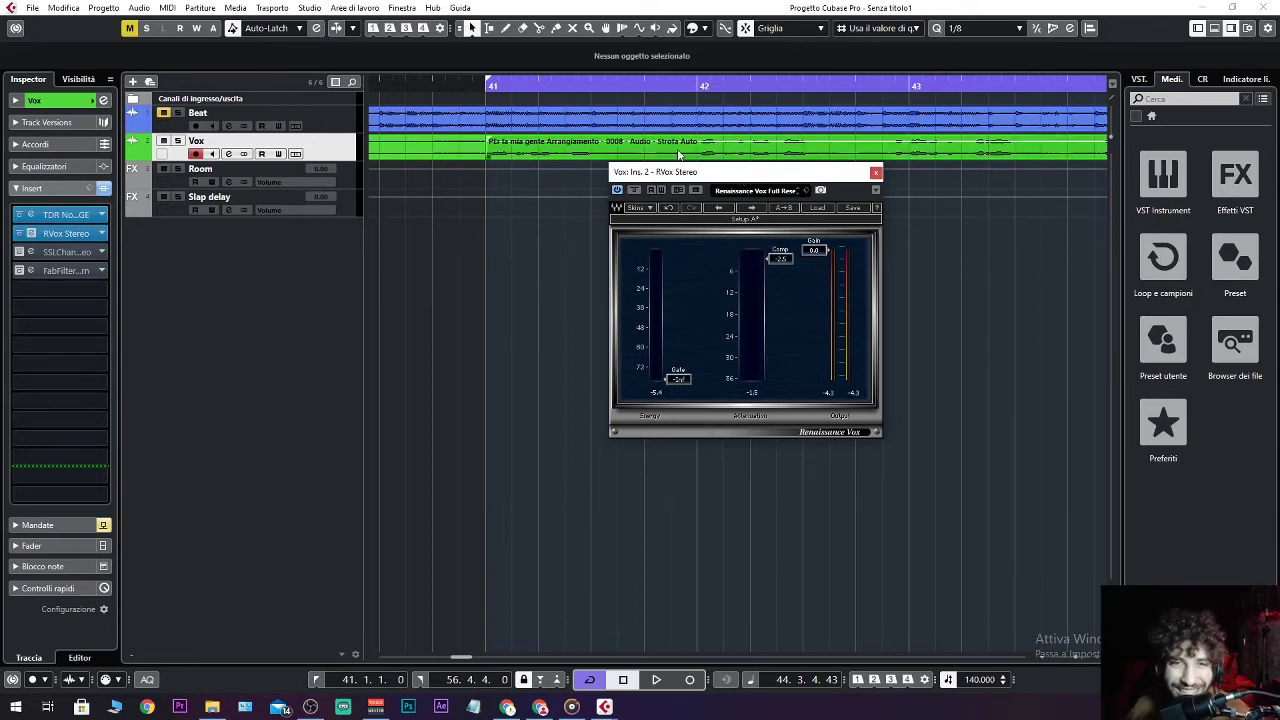
drag(723, 172, 722, 168)
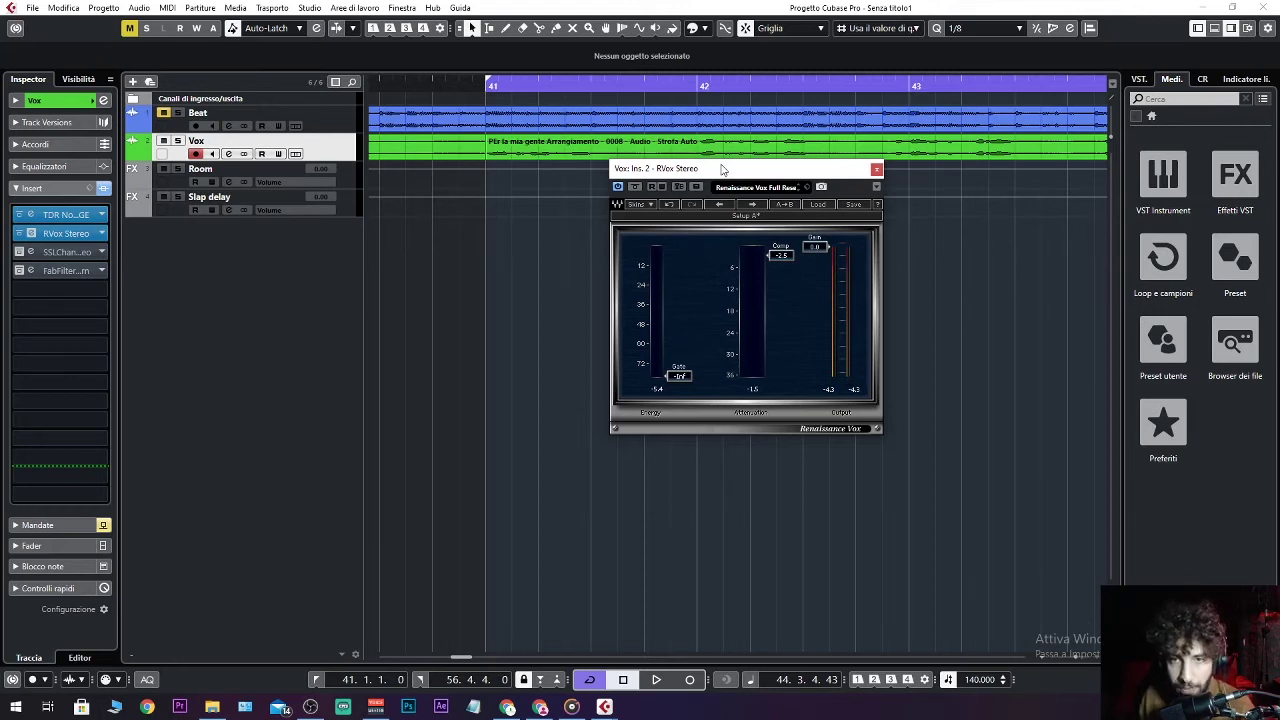
Play the vocal without the beat and compare it with RVox Stereo active and bypassed.
key(space)
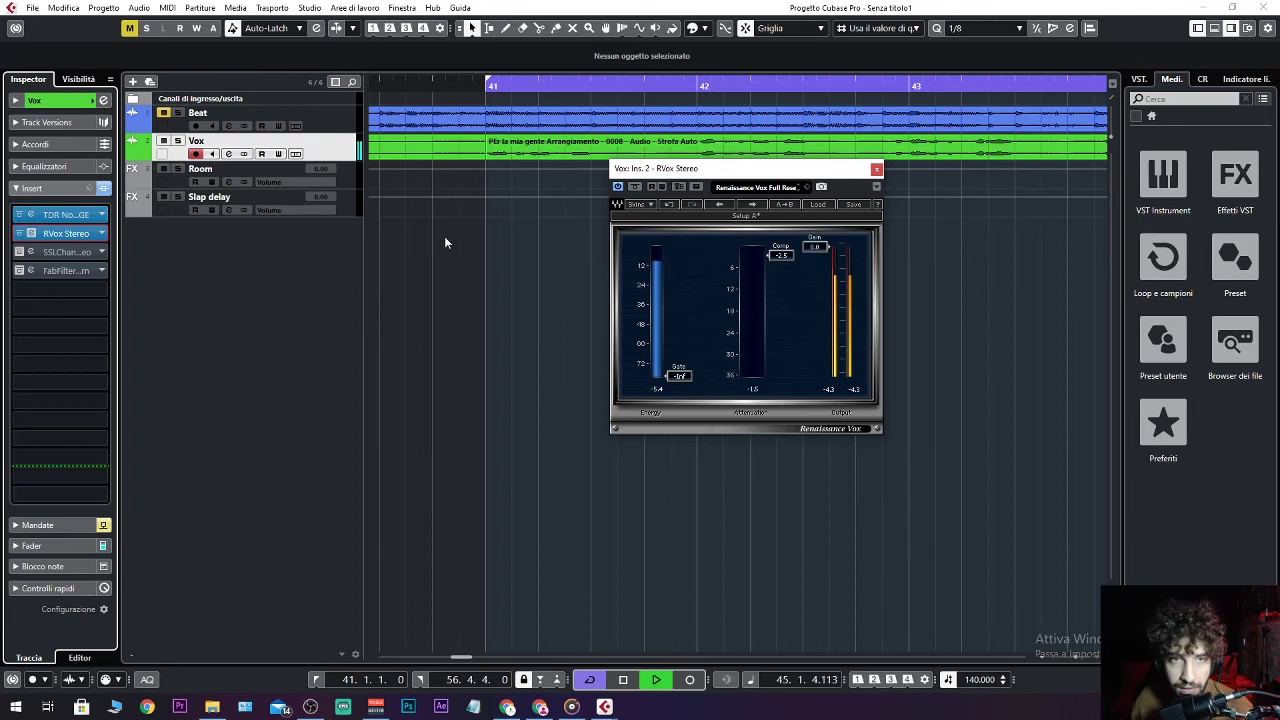
click(634, 187)
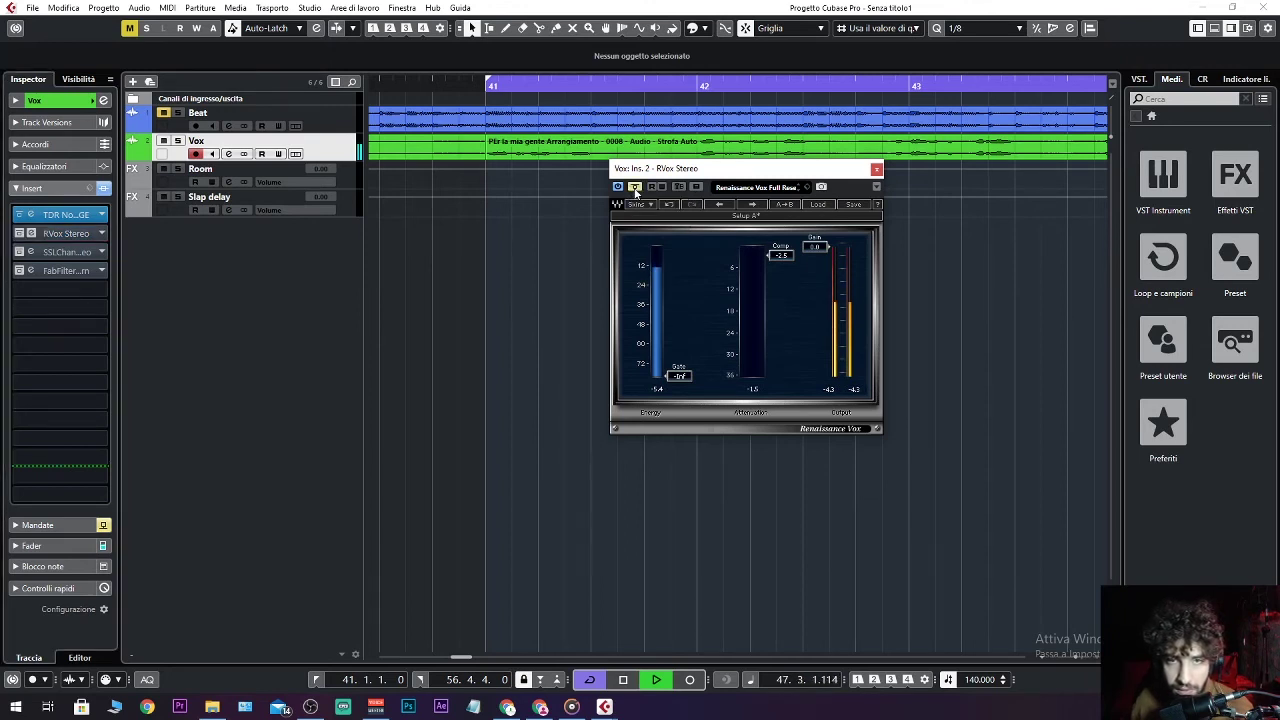
click(634, 188)
key(space)
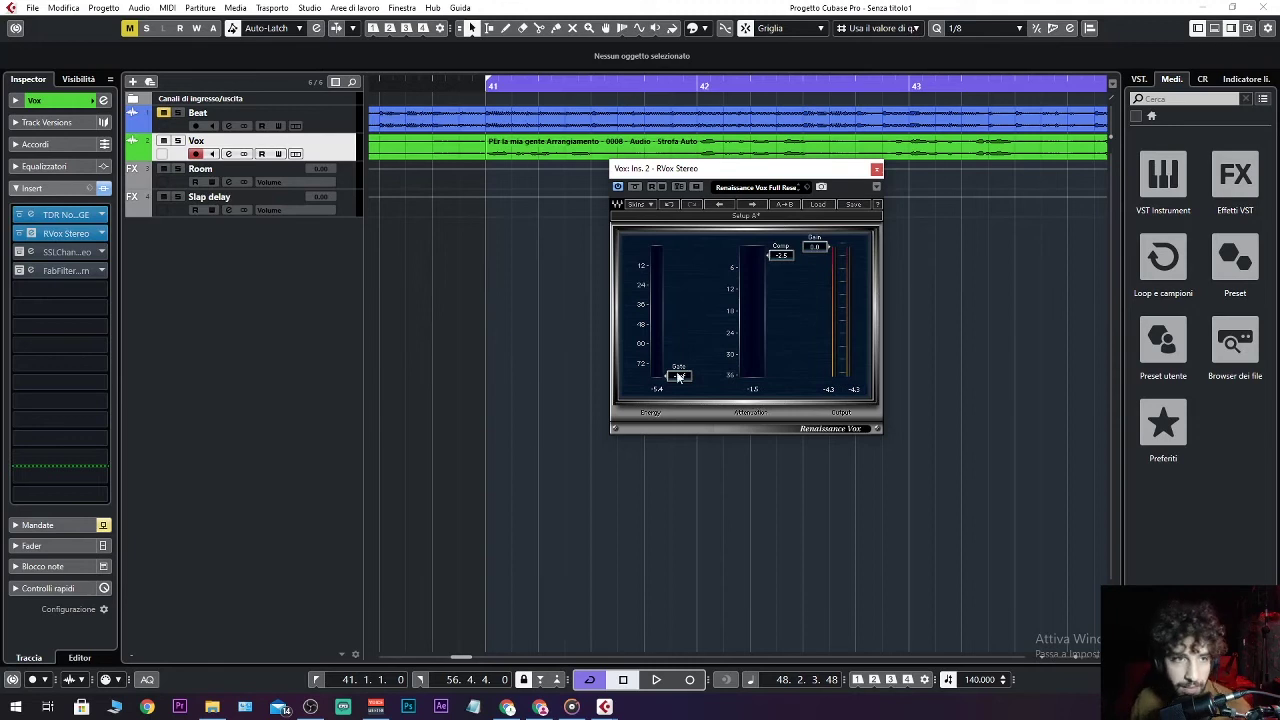
Unmute the Beat track, compare the mix with RVox Stereo bypassed and active, and close the compressor.
click(163, 113)
key(space)
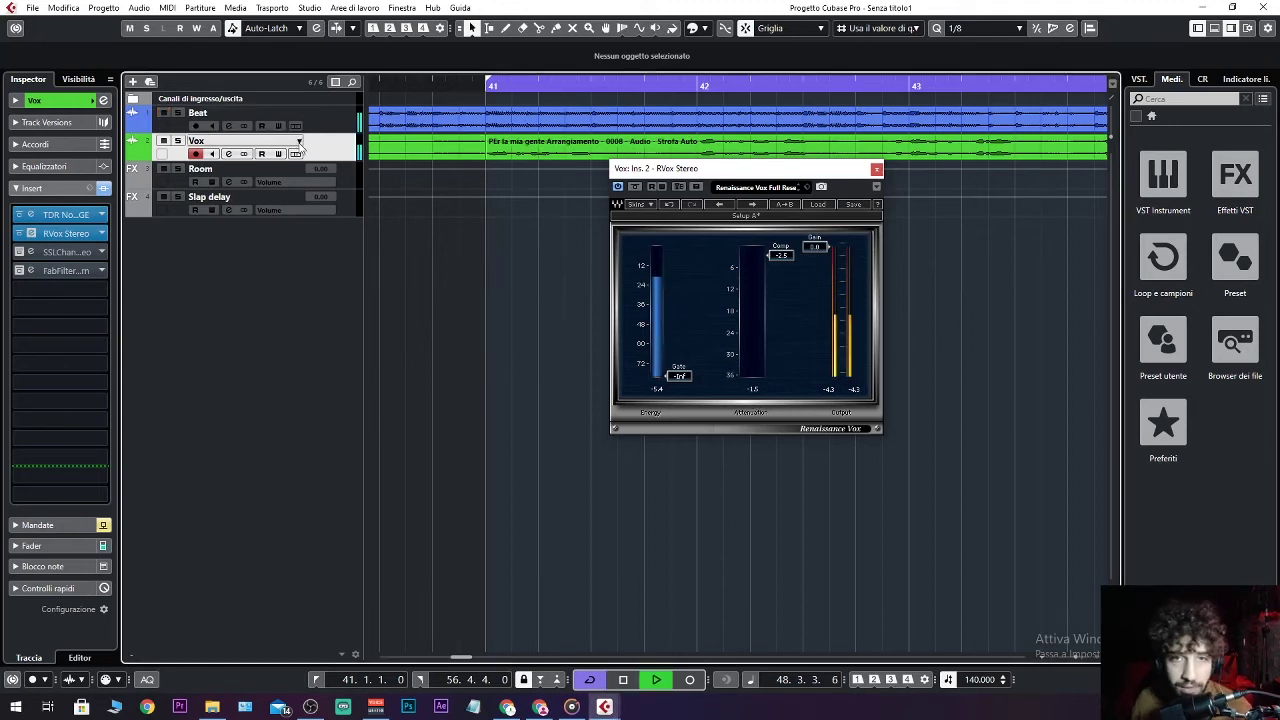
click(636, 188)
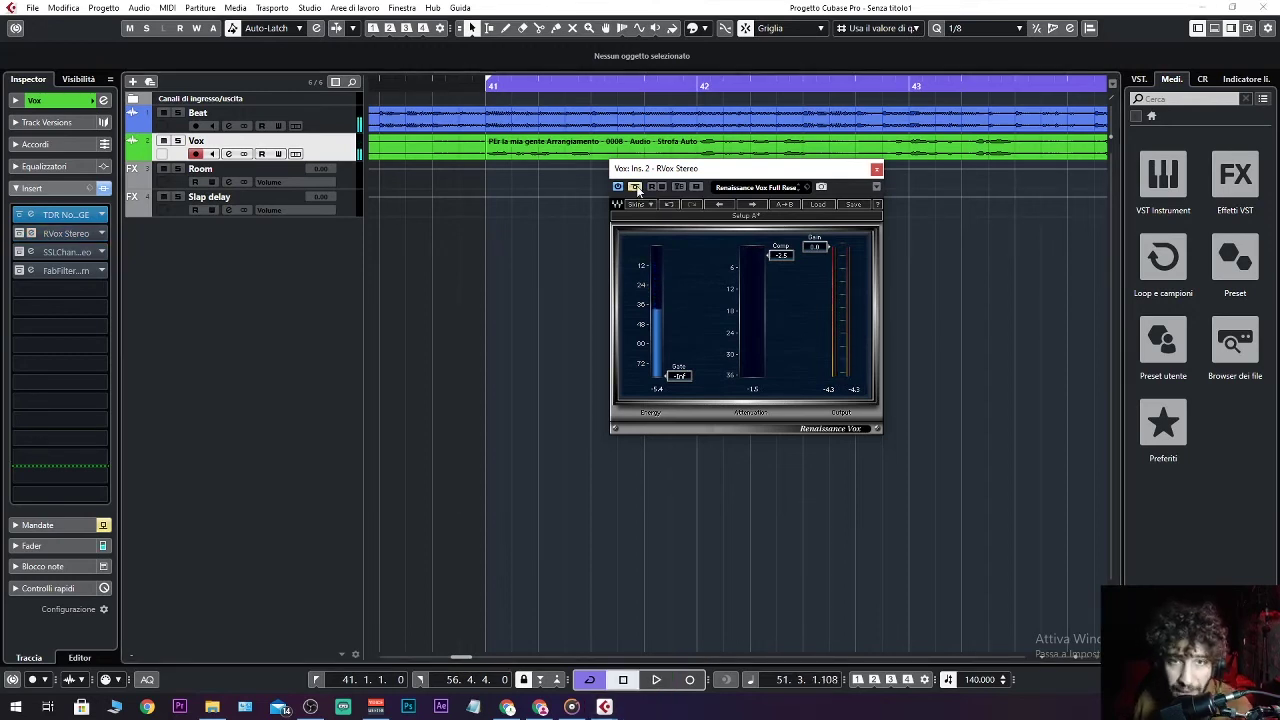
key(space)
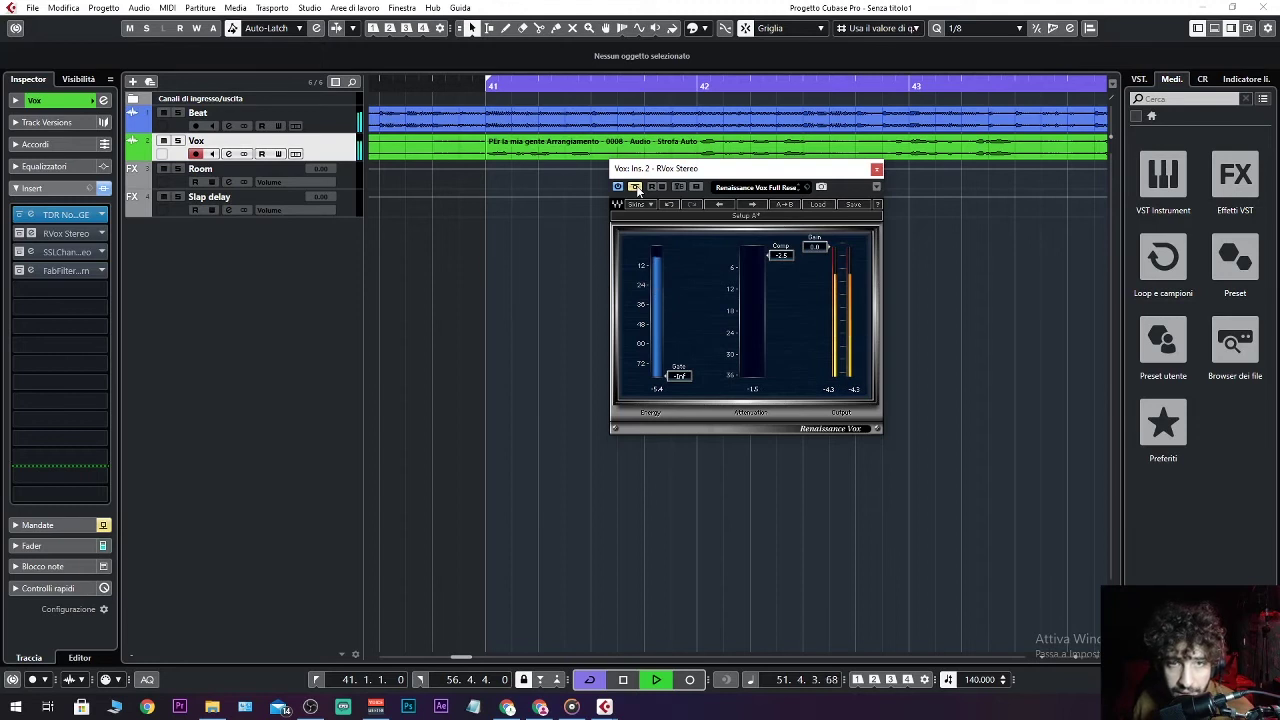
click(636, 188)
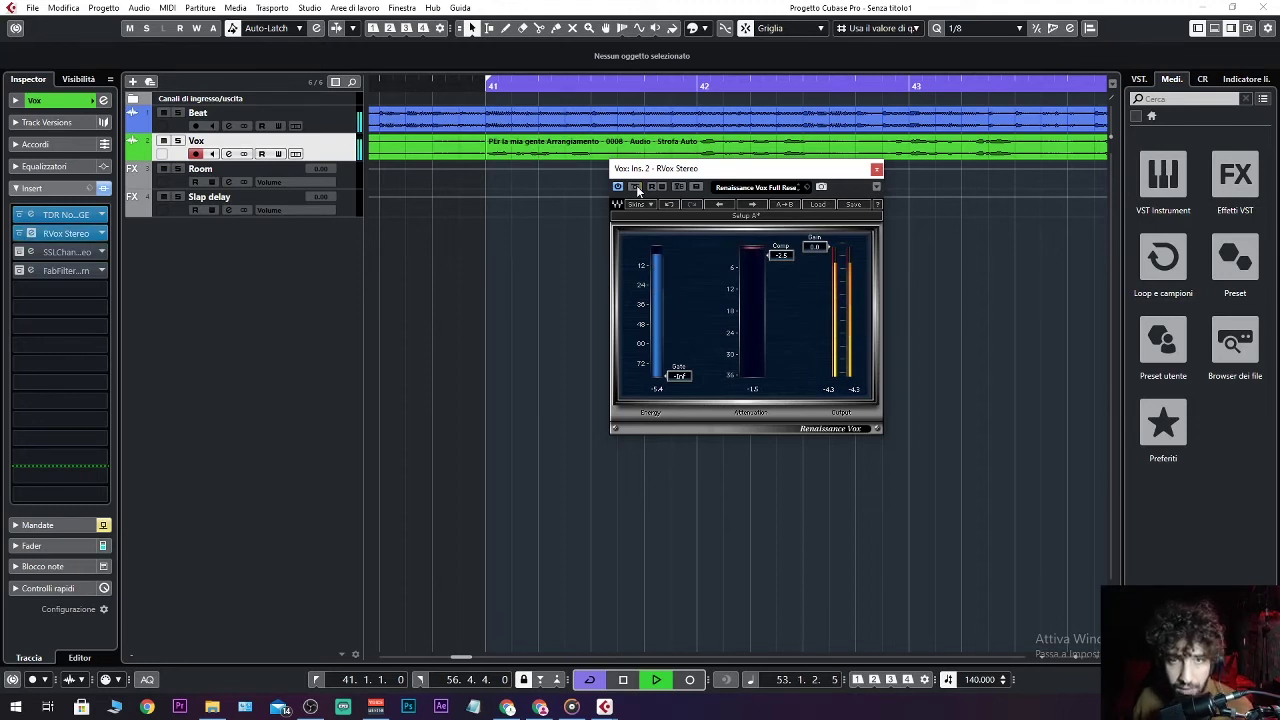
key(space)
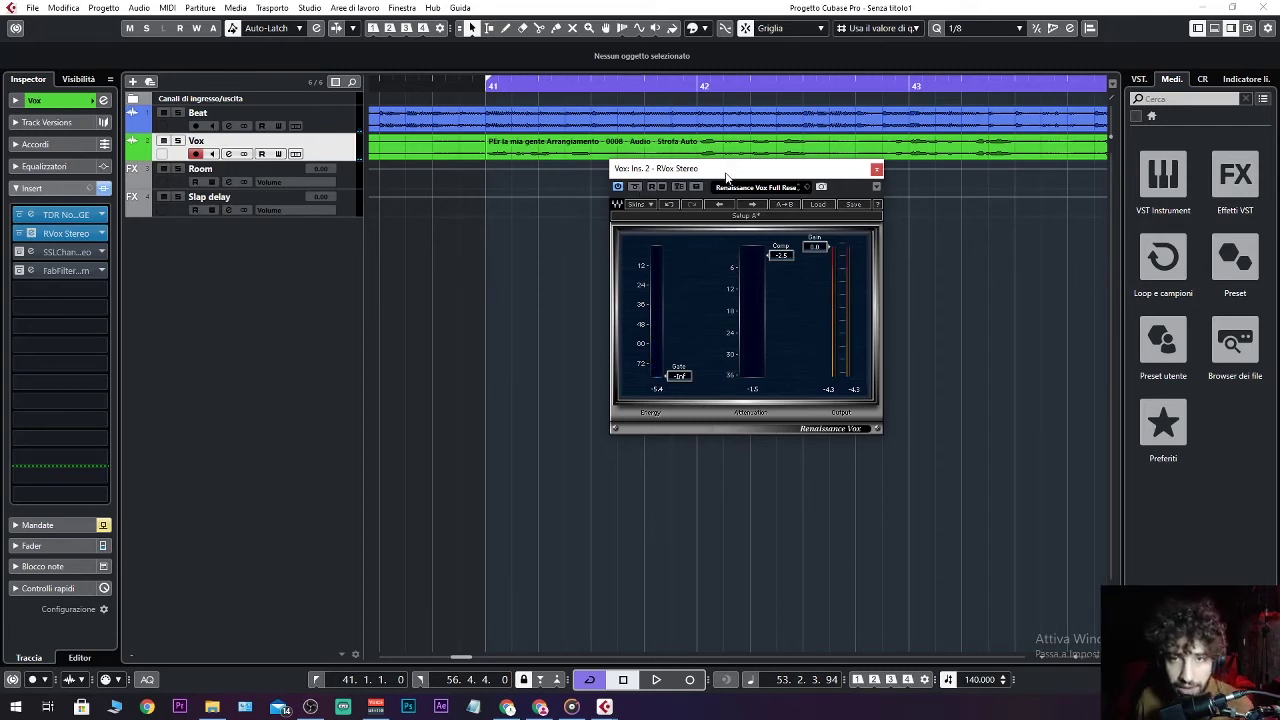
click(877, 169)
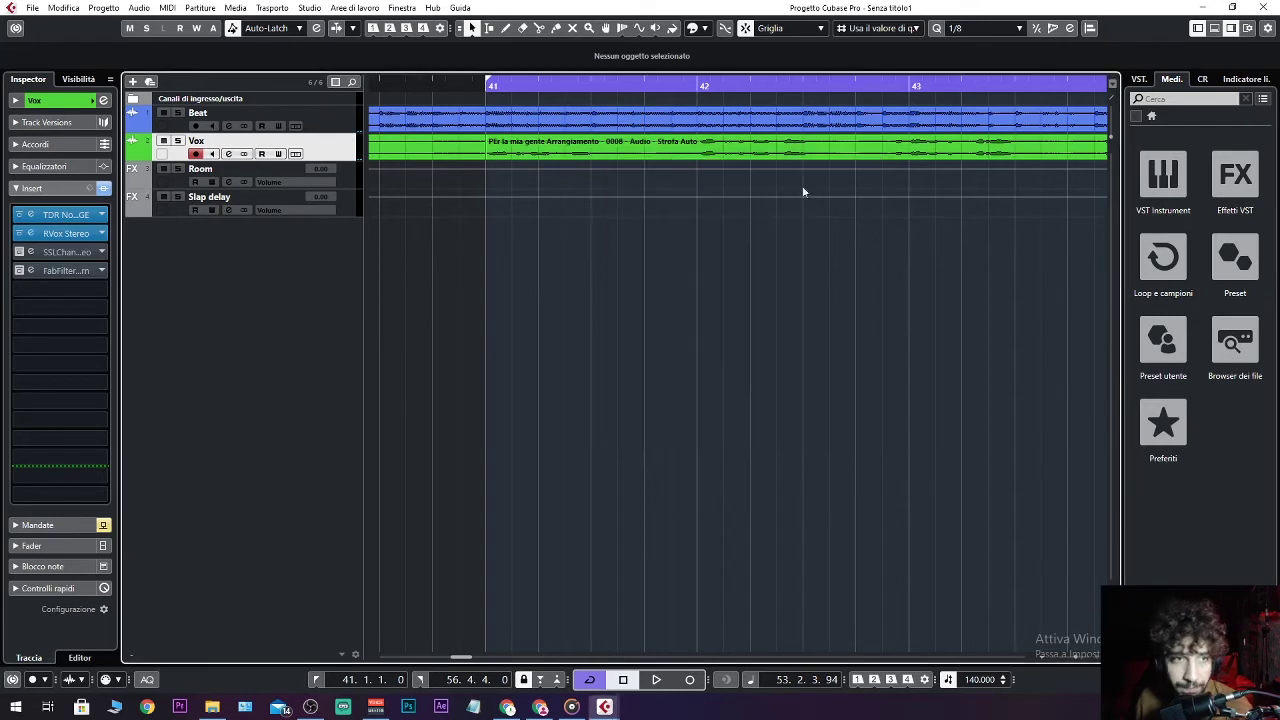
Open and activate the SSLChannel Stereo insert on the Vox track, and examine its LF gain and frequency controls.
click(66, 252)
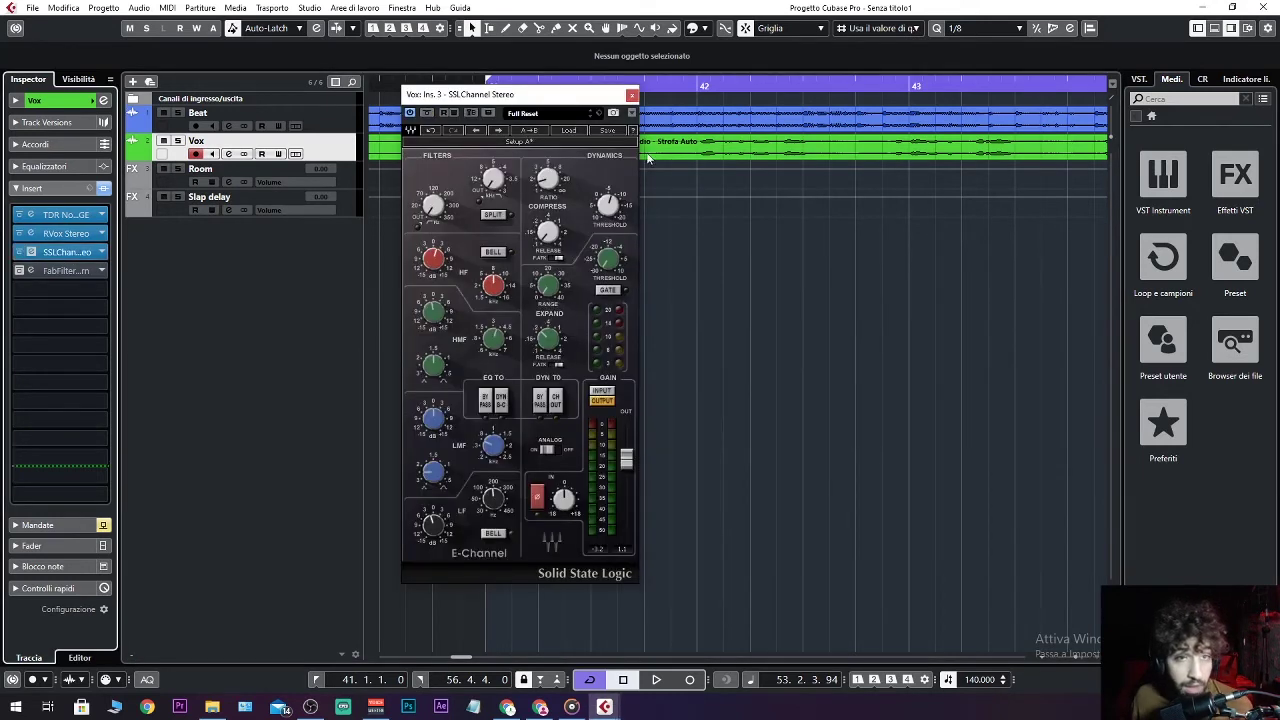
drag(571, 97, 822, 105)
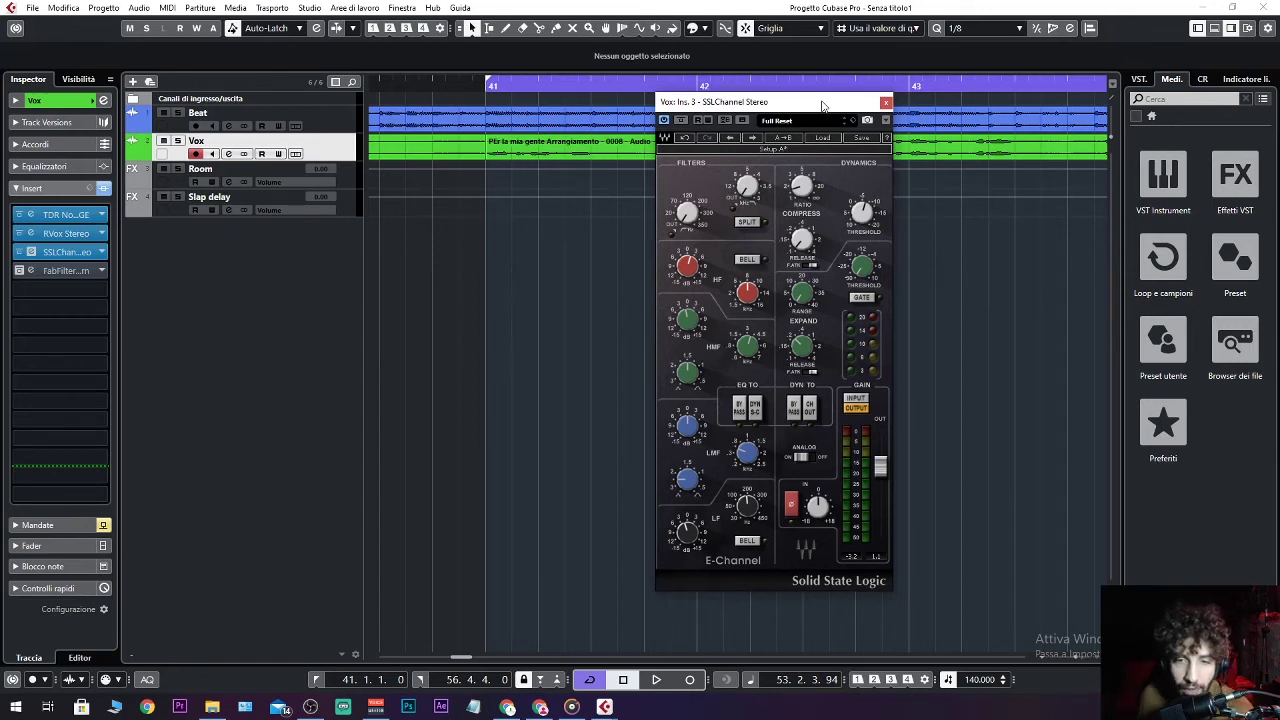
mouse_move(685, 529)
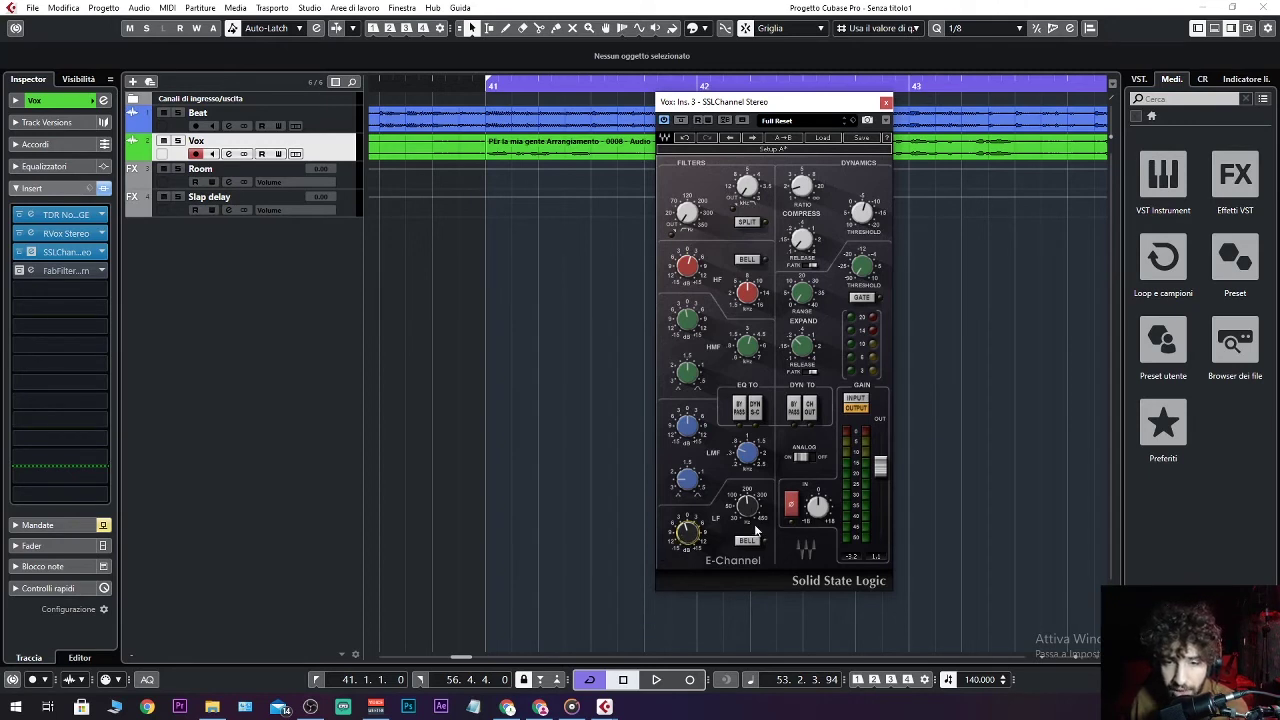
mouse_move(749, 508)
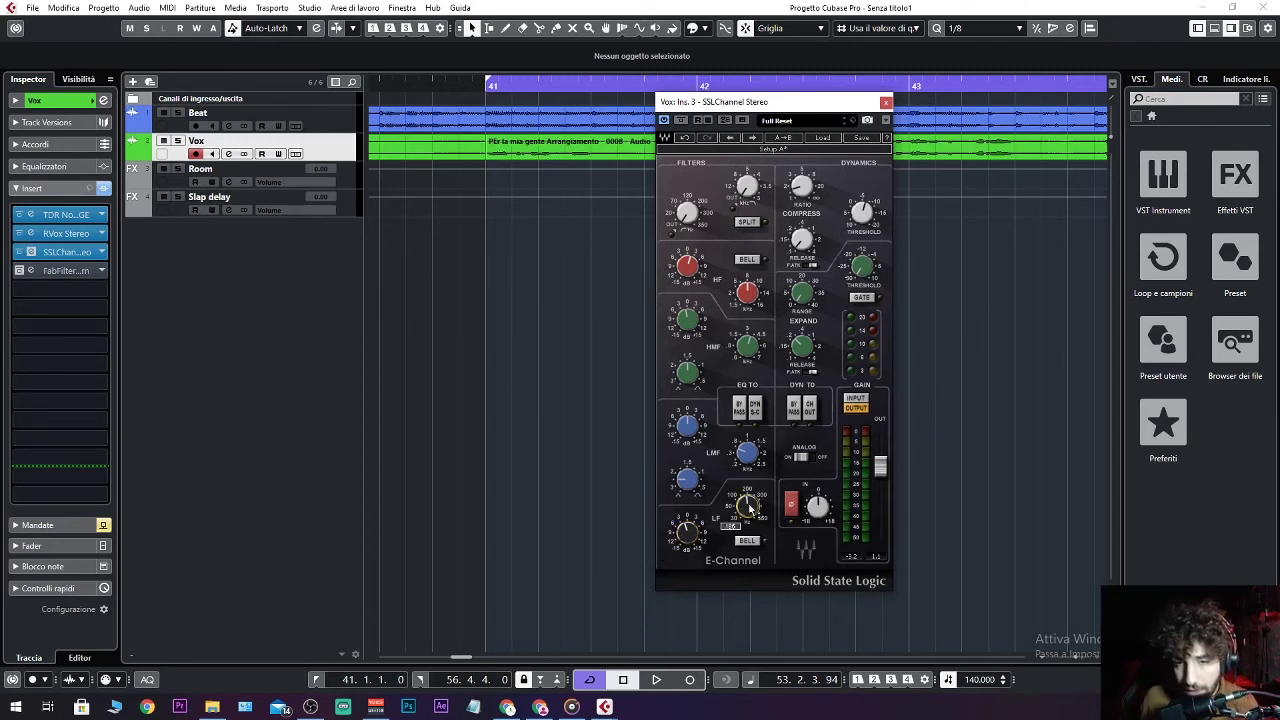
drag(749, 509, 749, 508)
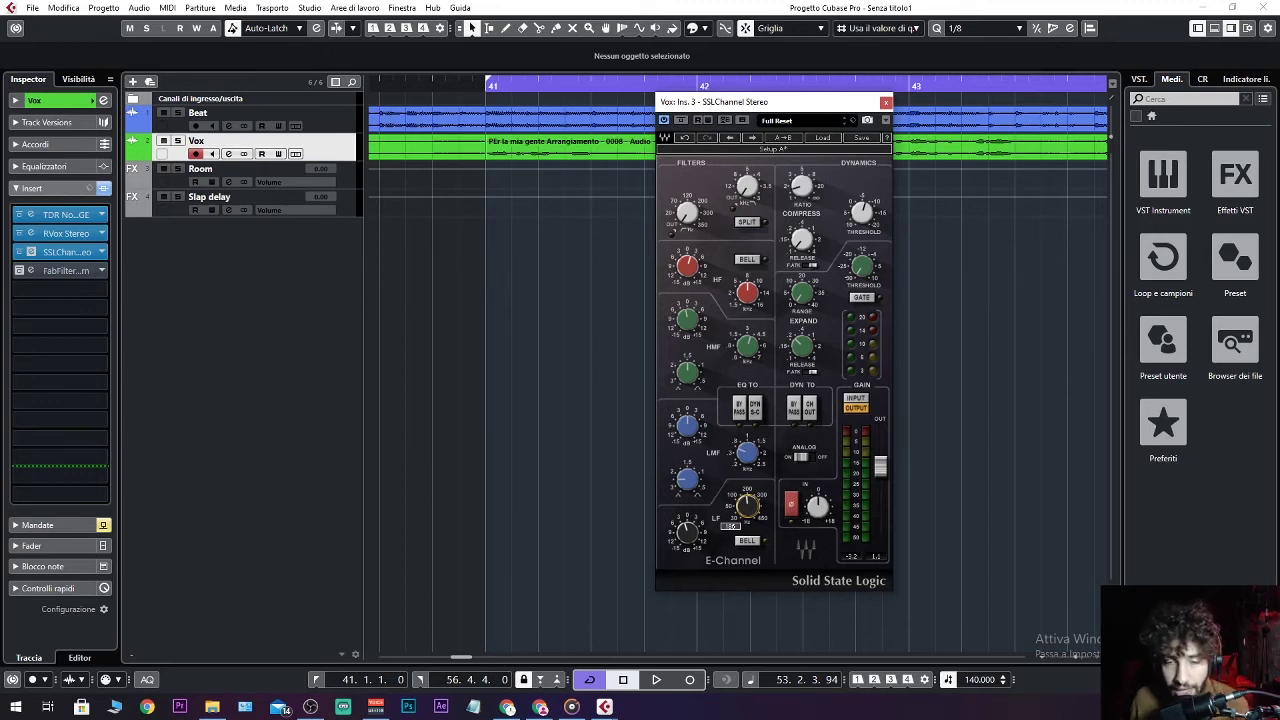
Examine the LF gain and the HMF gain and frequency controls of the SSLChannel equalizer.
mouse_move(704, 532)
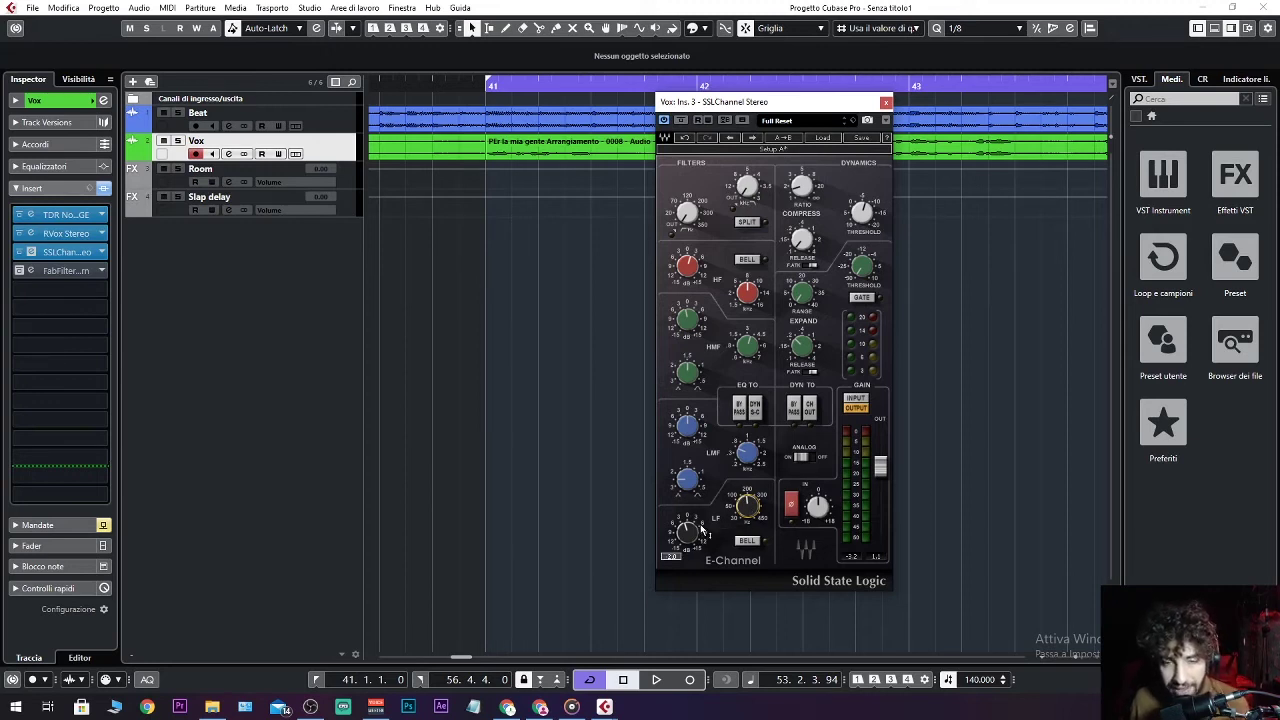
drag(699, 326, 755, 349)
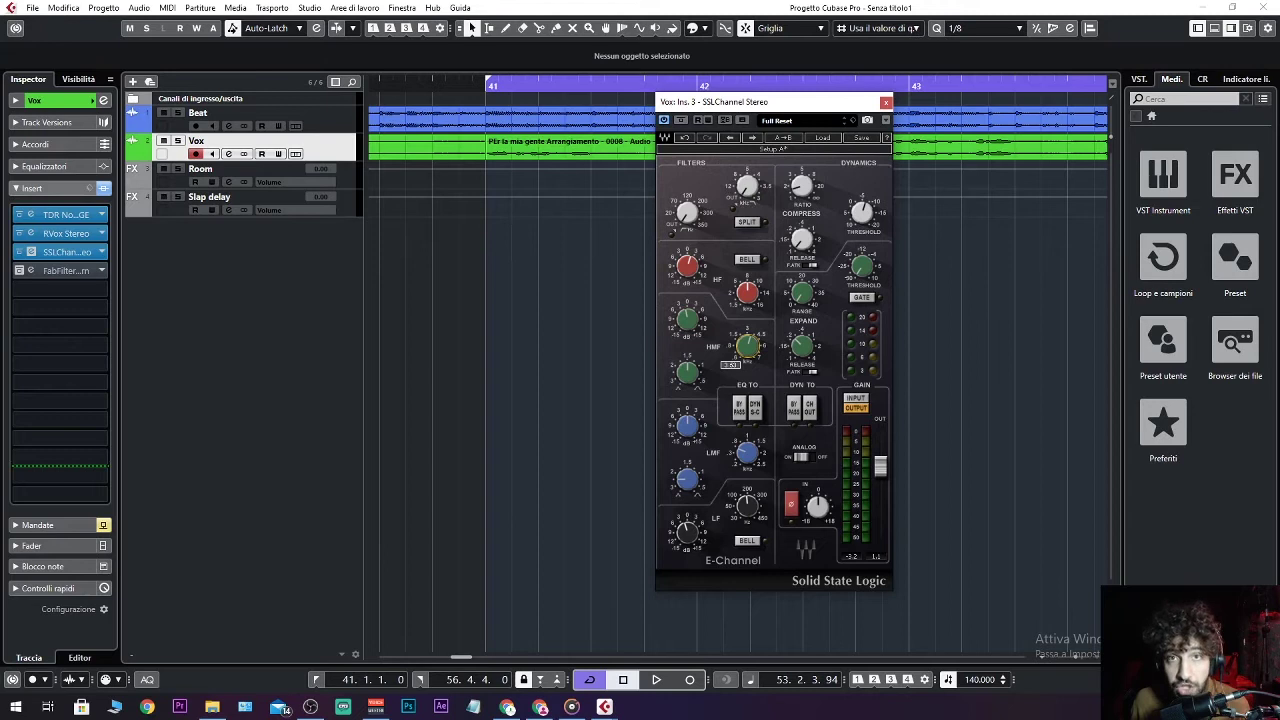
drag(753, 350, 753, 355)
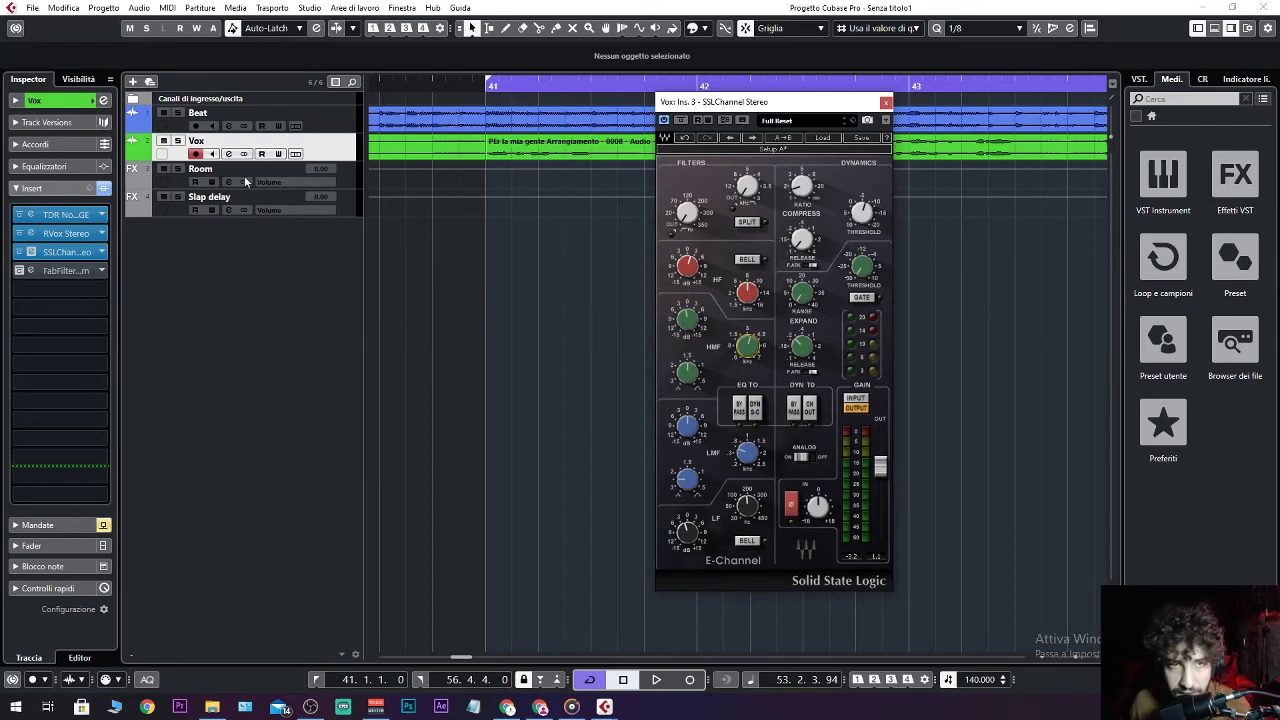
Solo the Vox track and audition the vocal while boosting the SSLChannel HMF gain.
click(178, 140)
key(space)
drag(690, 321, 690, 291)
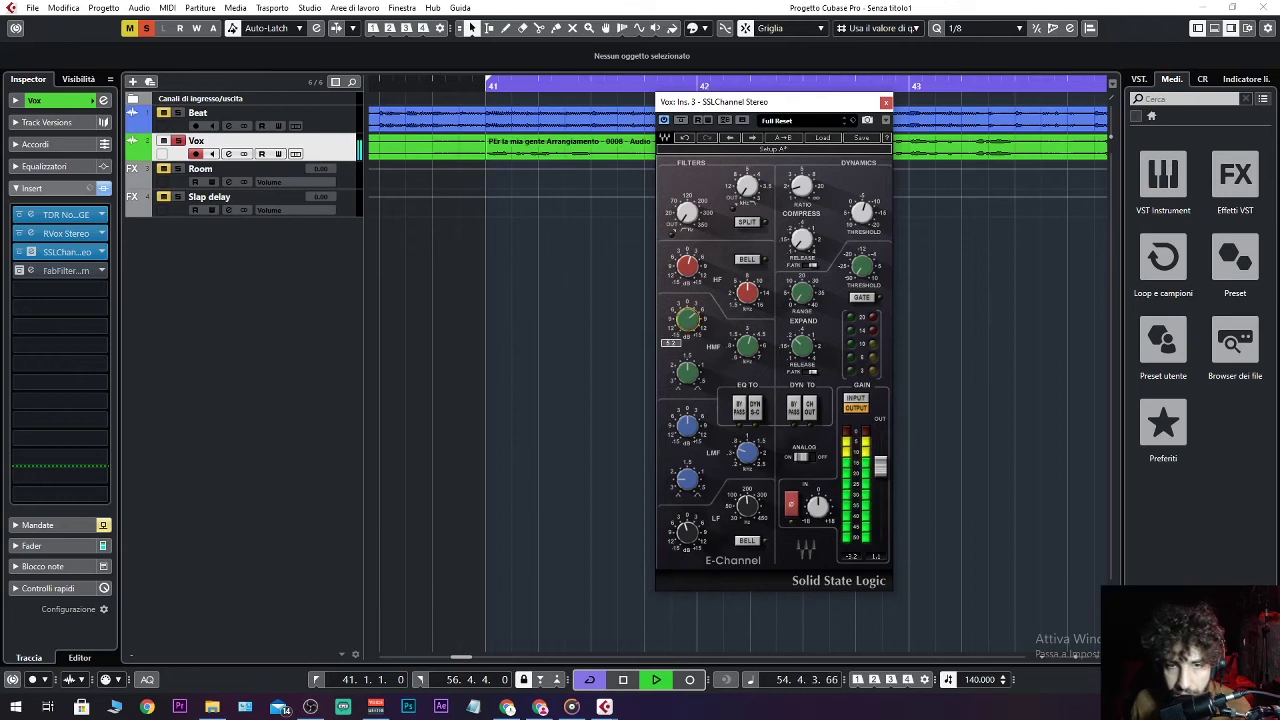
key(space)
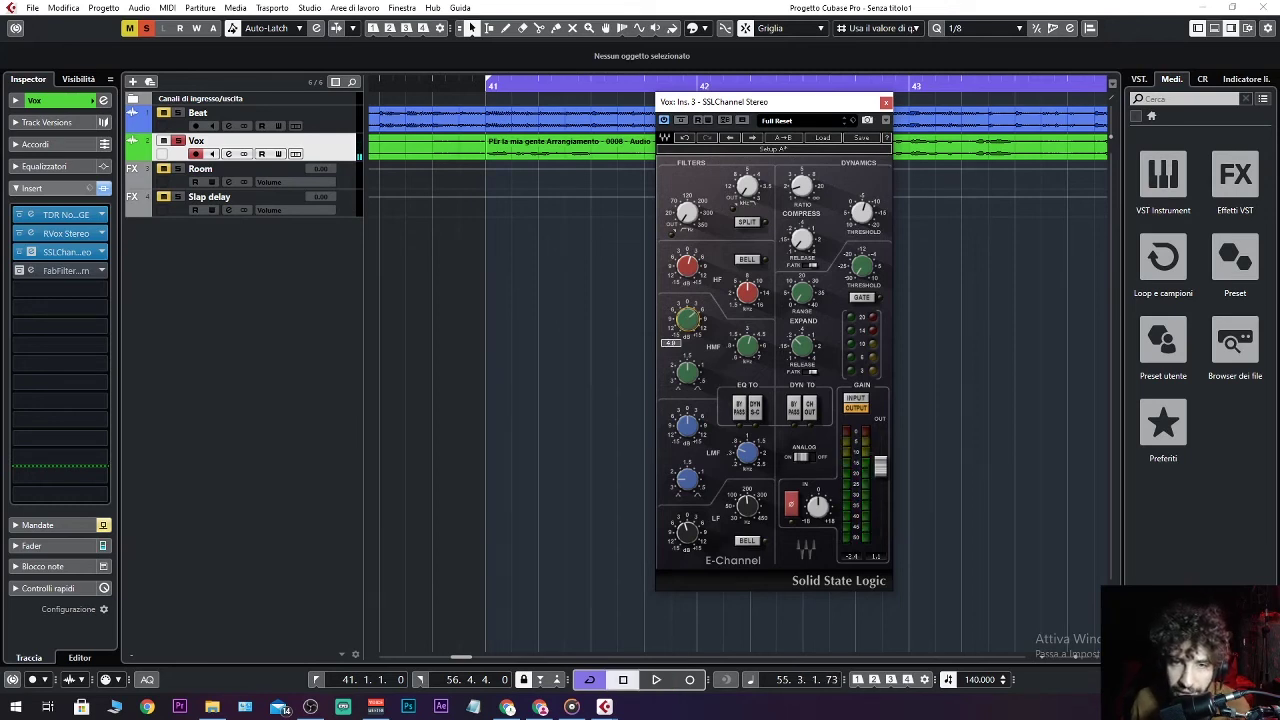
Lower the HMF gain to about -1.4 dB and play the soloed vocal again.
drag(688, 316, 688, 326)
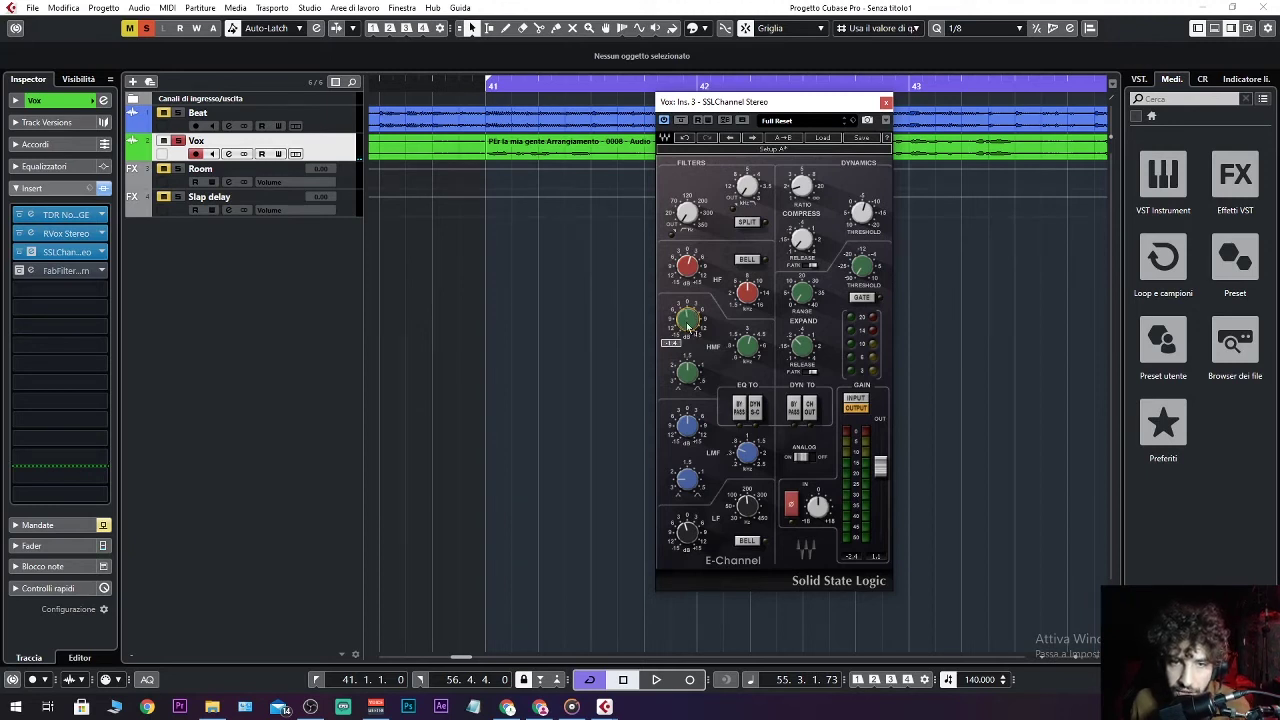
key(space)
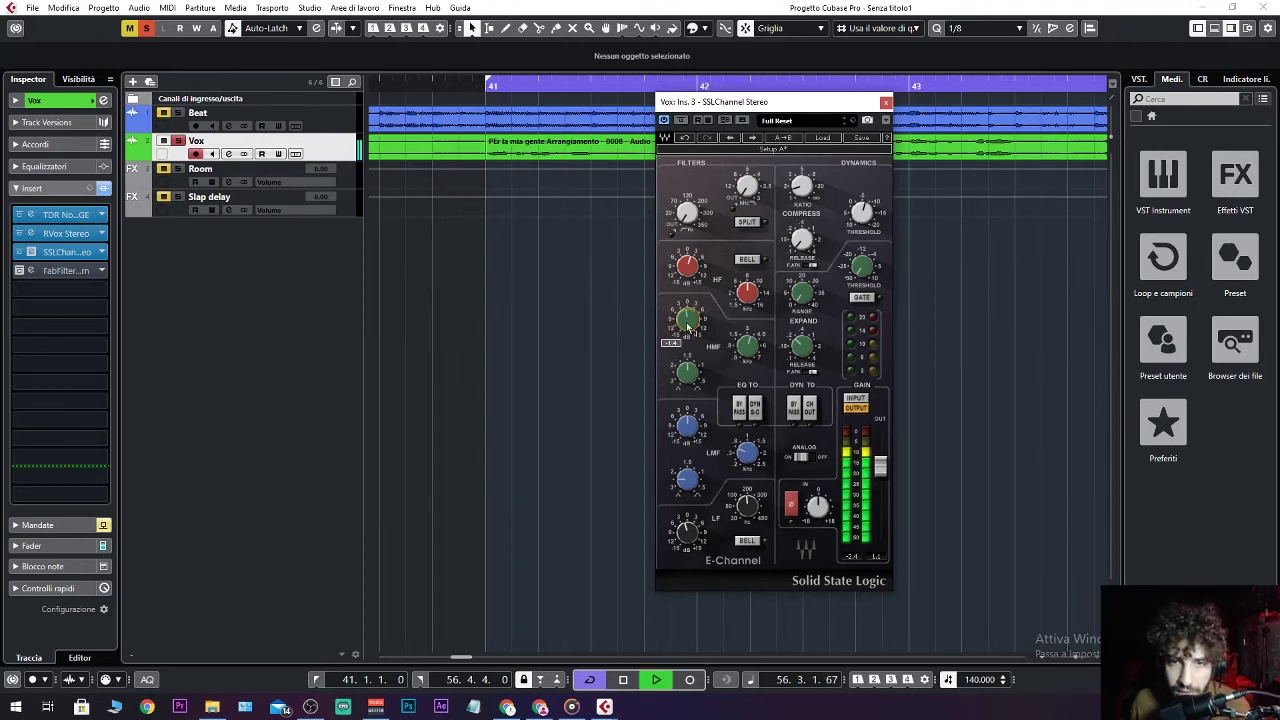
key(space)
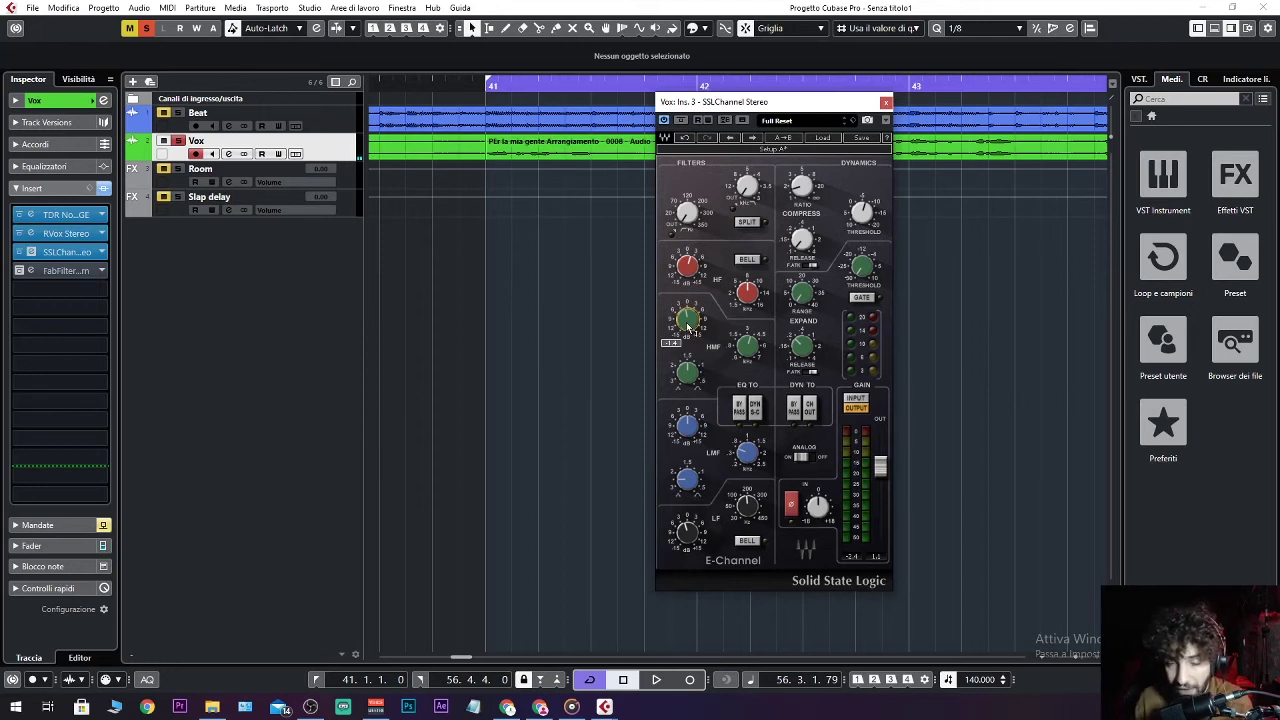
Examine the HF gain and frequency controls of the SSLChannel and play the soloed vocal.
drag(687, 265, 687, 266)
click(754, 310)
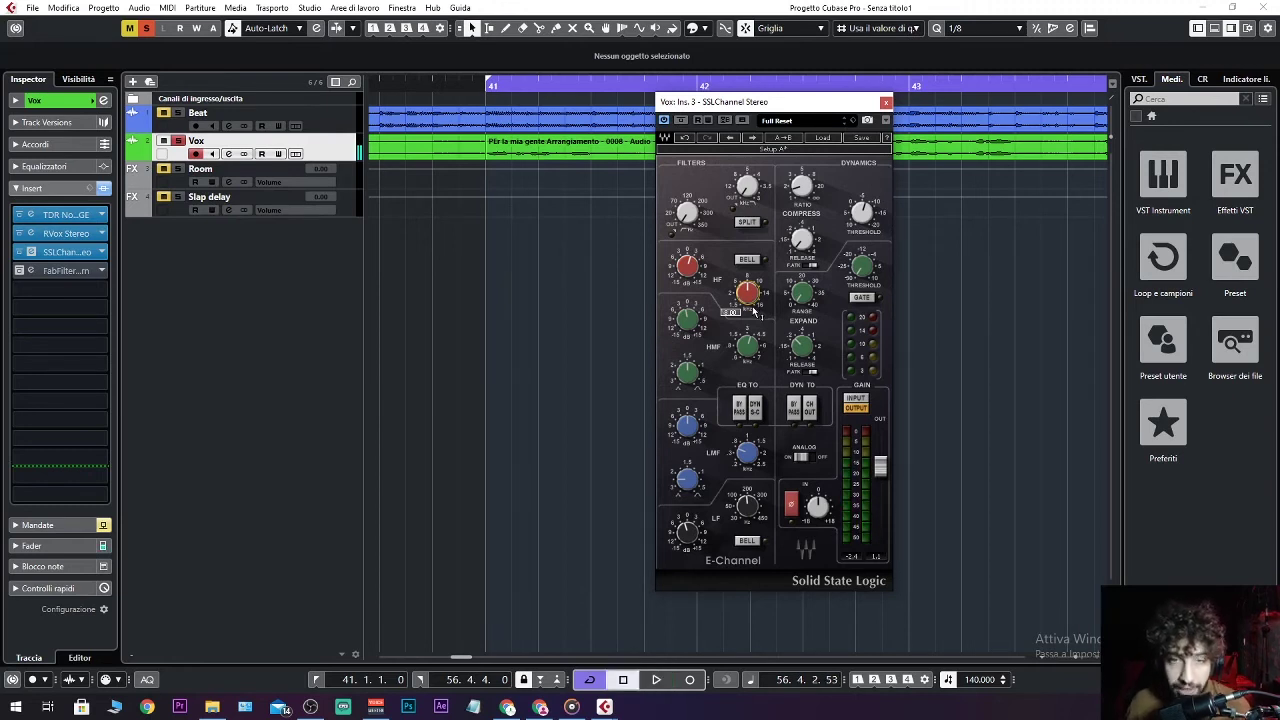
key(space)
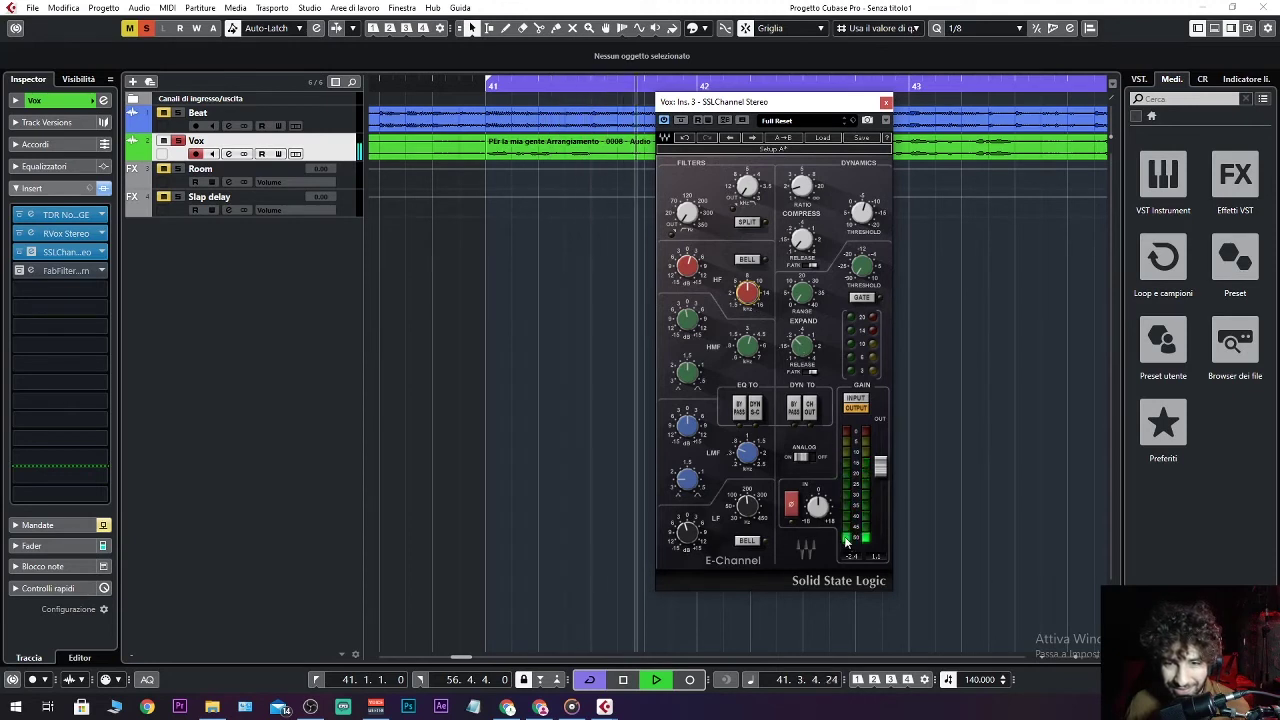
key(space)
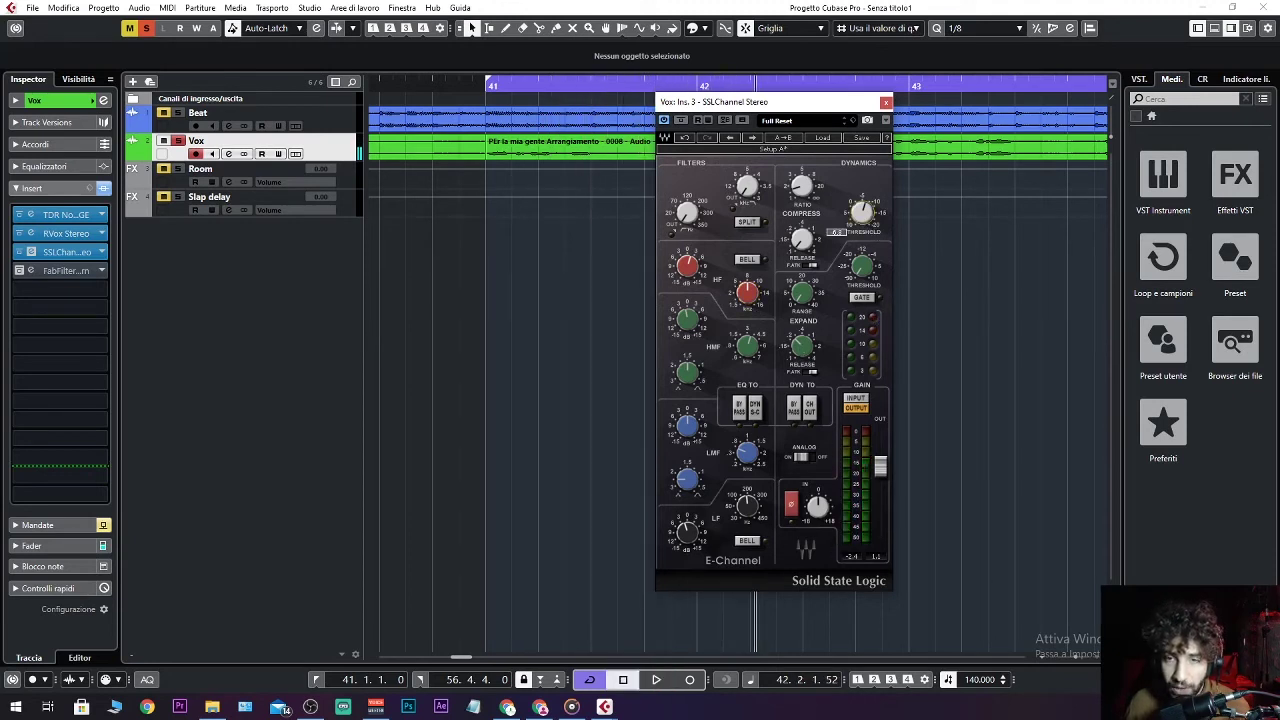
Check the compressor ratio, compare the soloed vocal with SSLChannel bypassed and active, and close the plug-in.
mouse_move(795, 182)
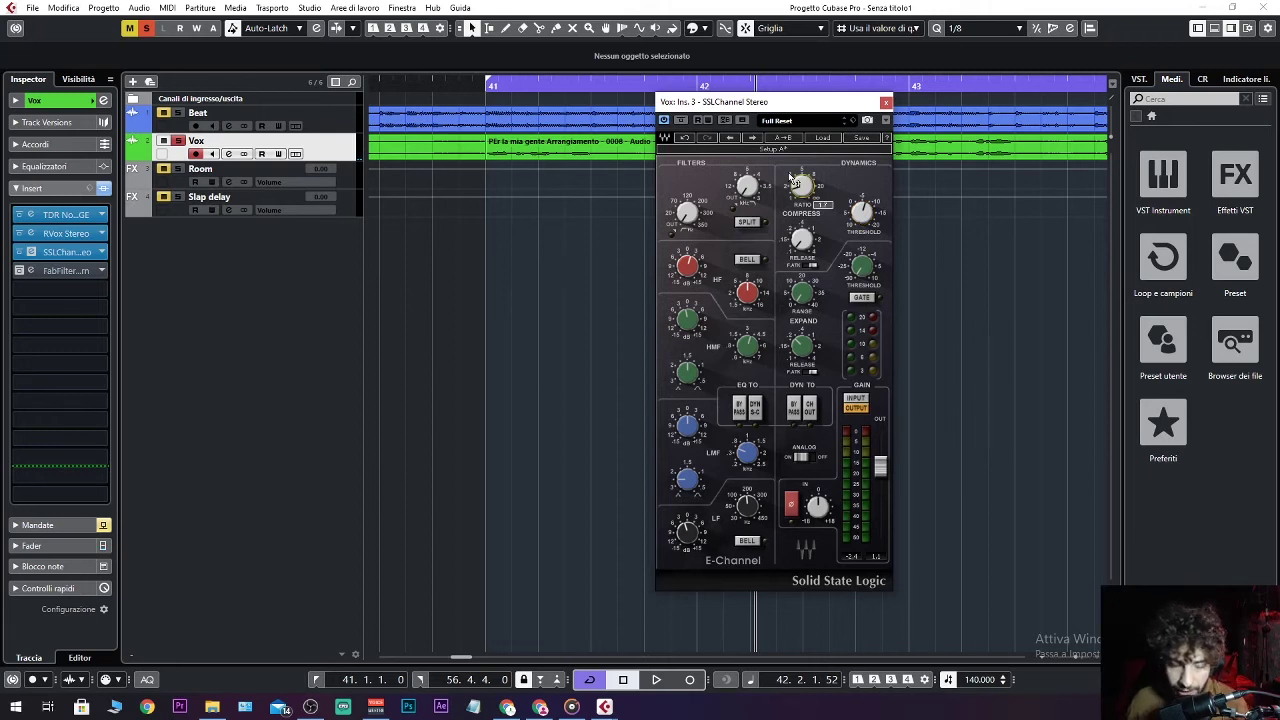
key(space)
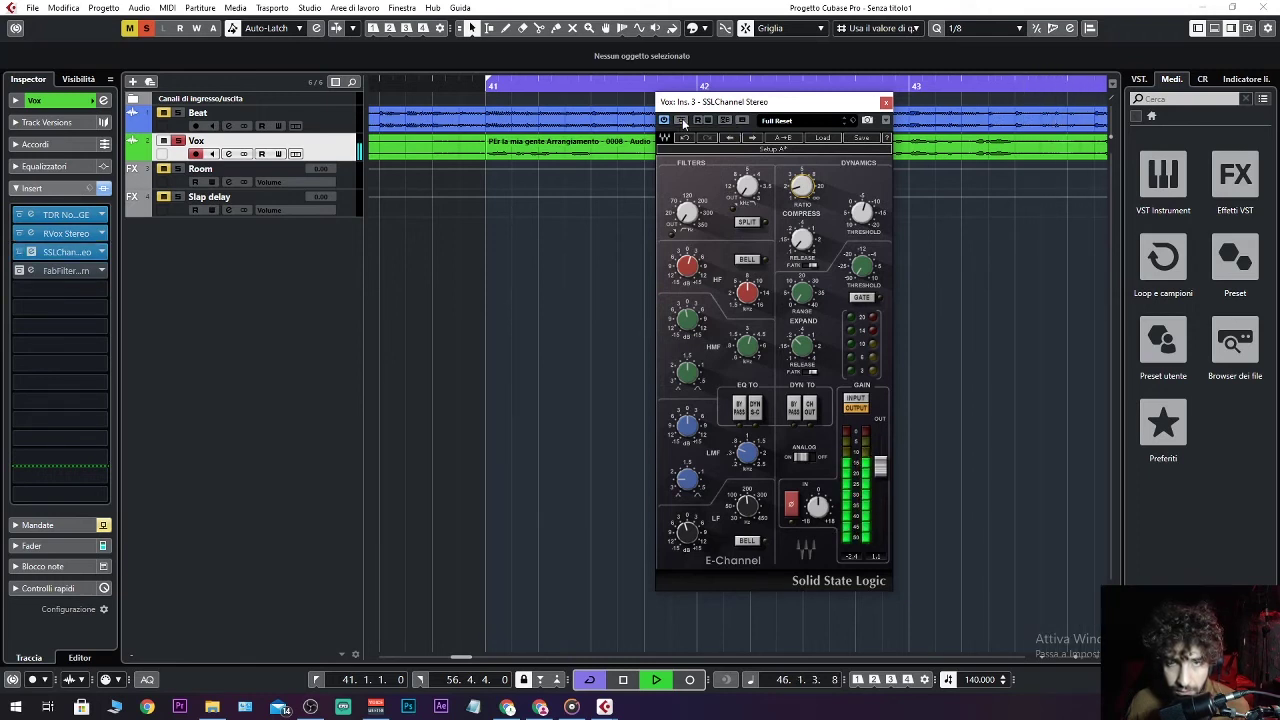
key(space)
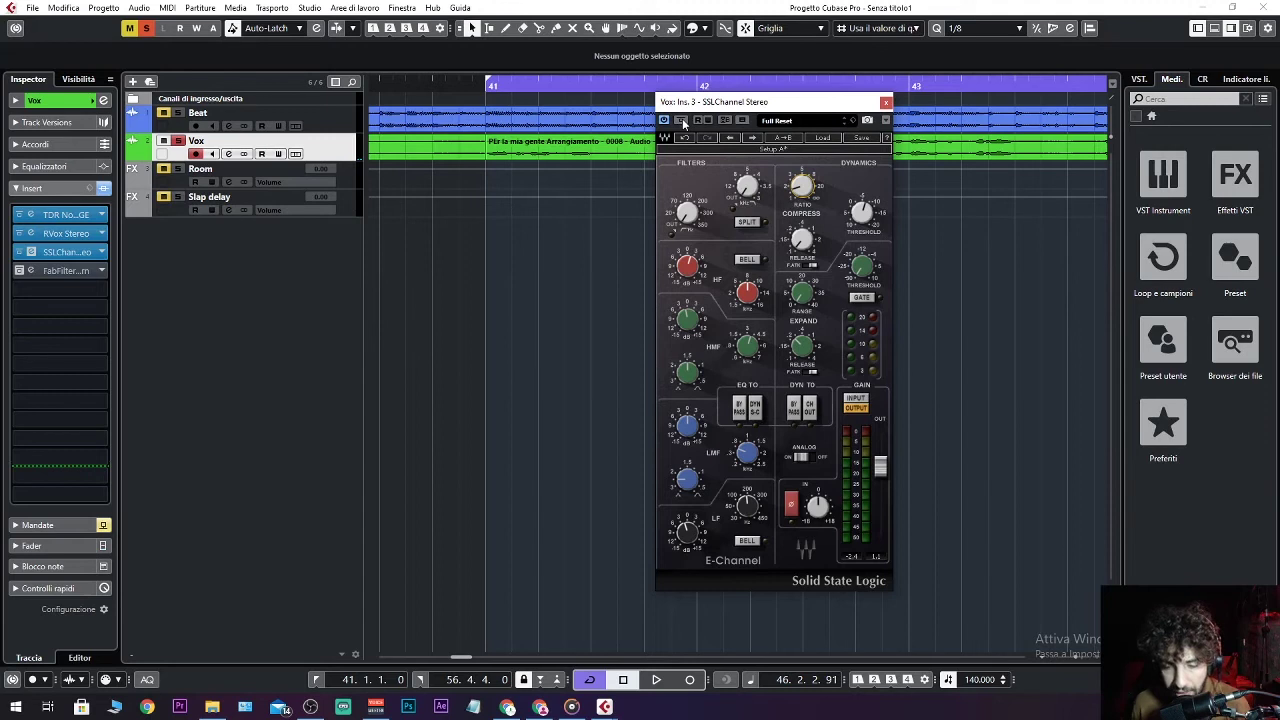
click(885, 102)
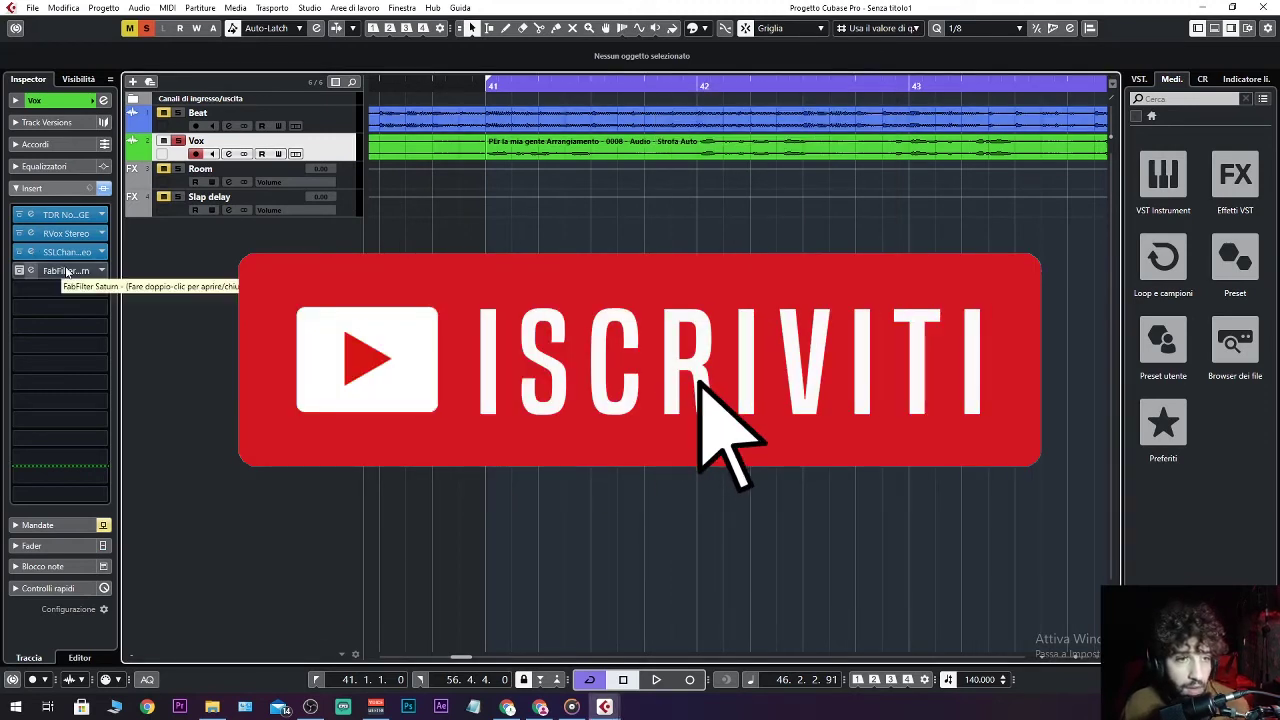
Unsolo the Vox track and compare the full mix with SSLChannel bypassed and active.
key(space)
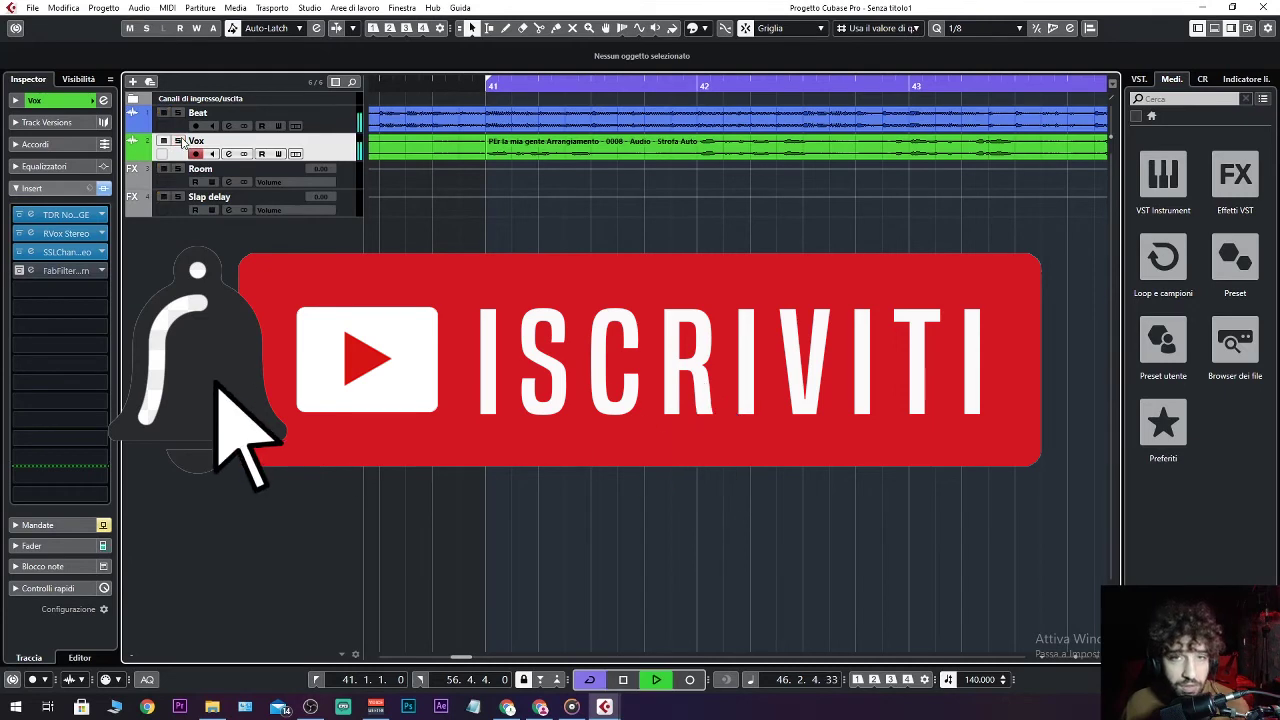
click(181, 143)
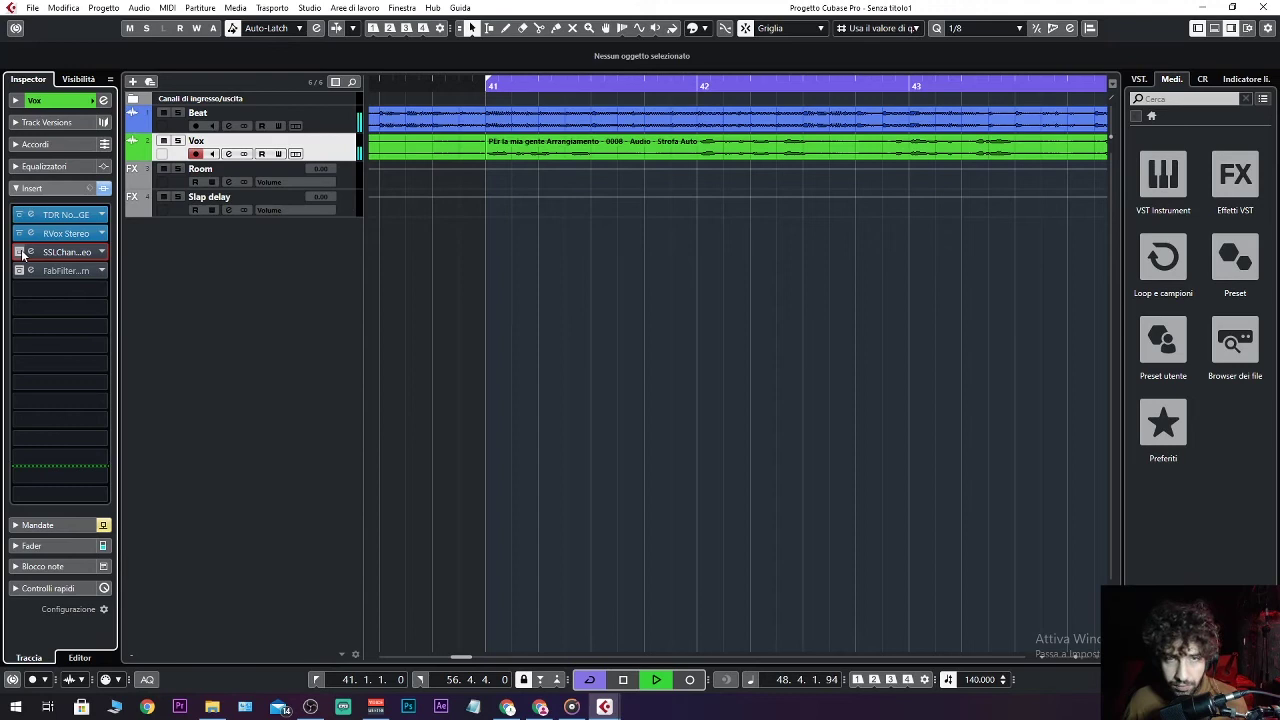
click(21, 252)
key(space)
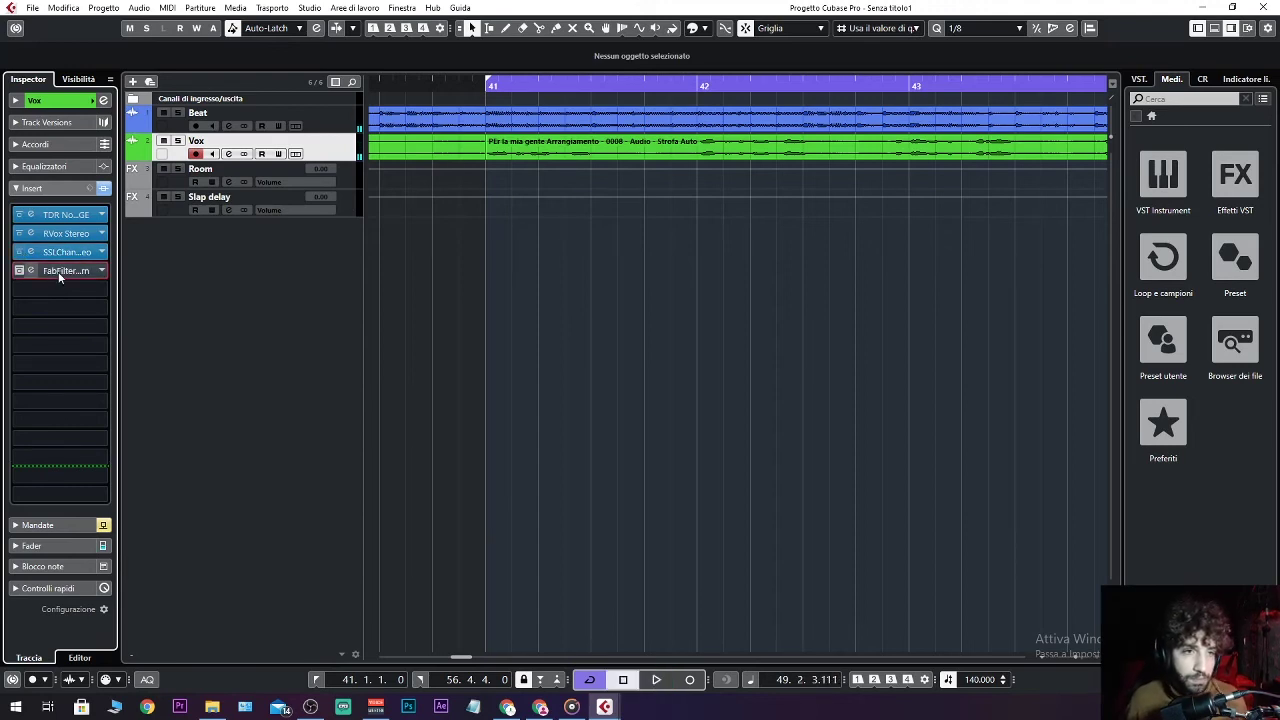
Open and activate the FabFilter Saturn insert on the Vox track, and solo the vocal during playback.
click(33, 273)
click(18, 273)
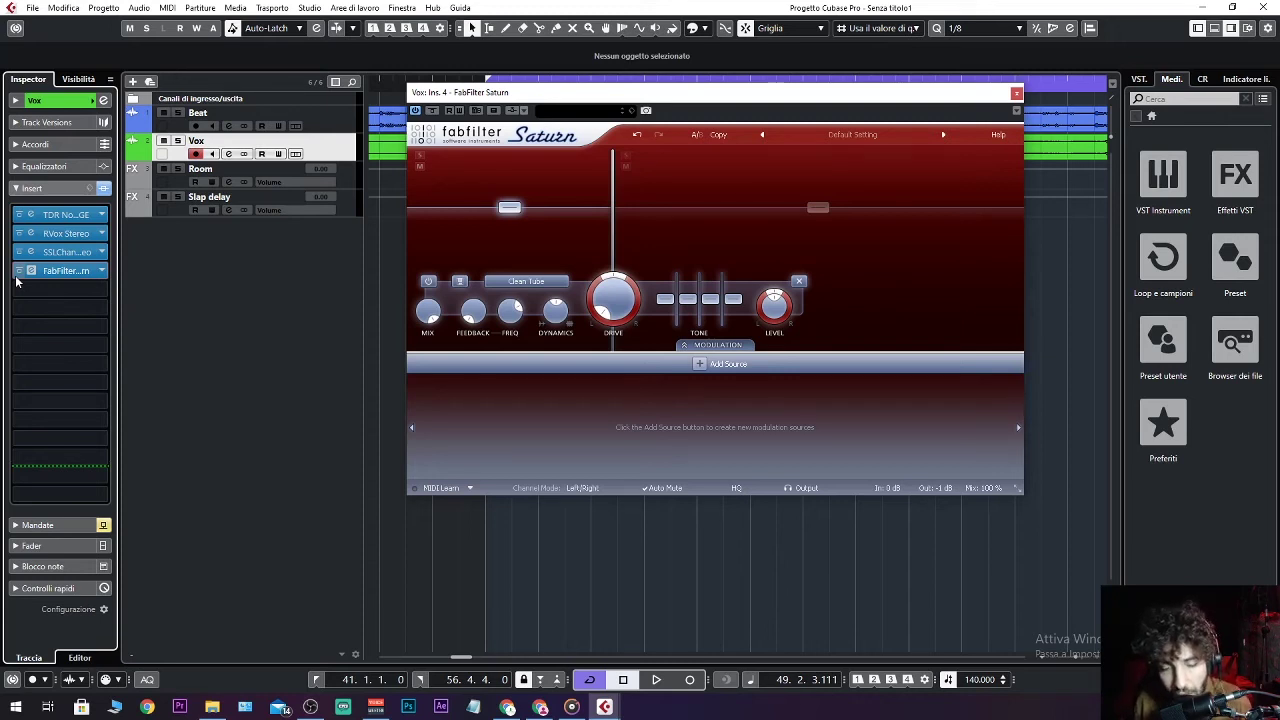
key(space)
key(s)
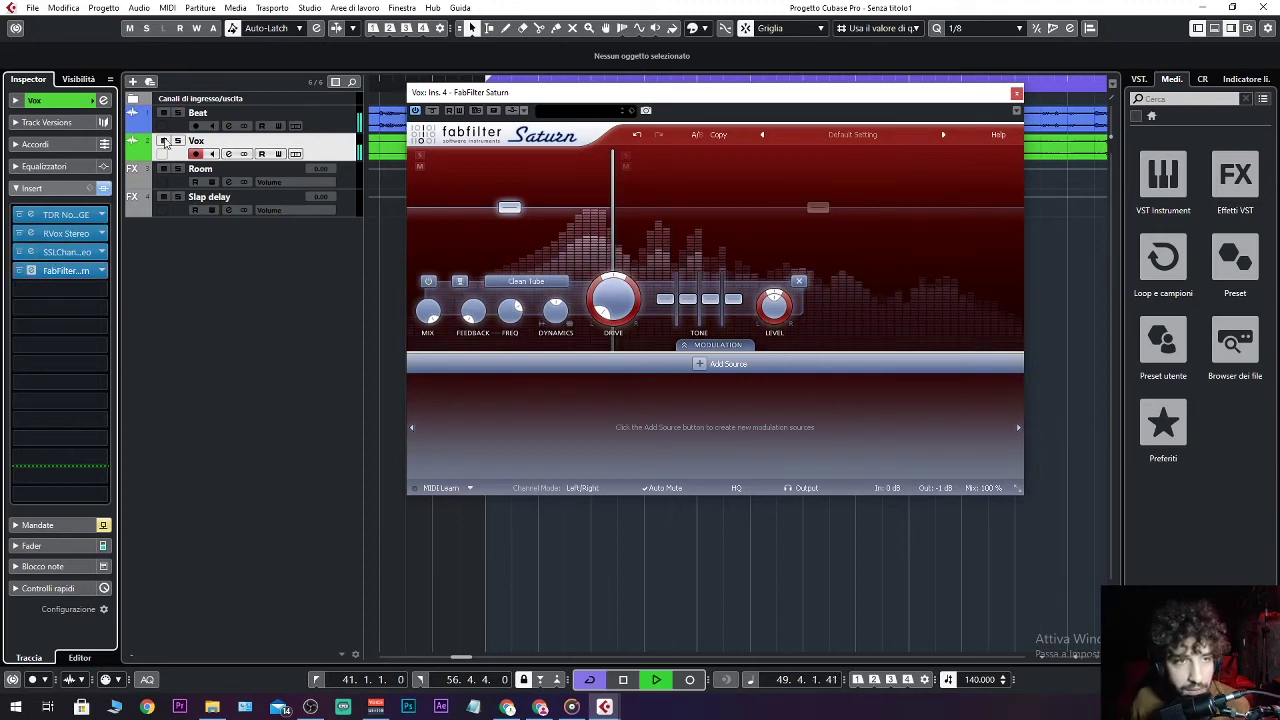
key(space)
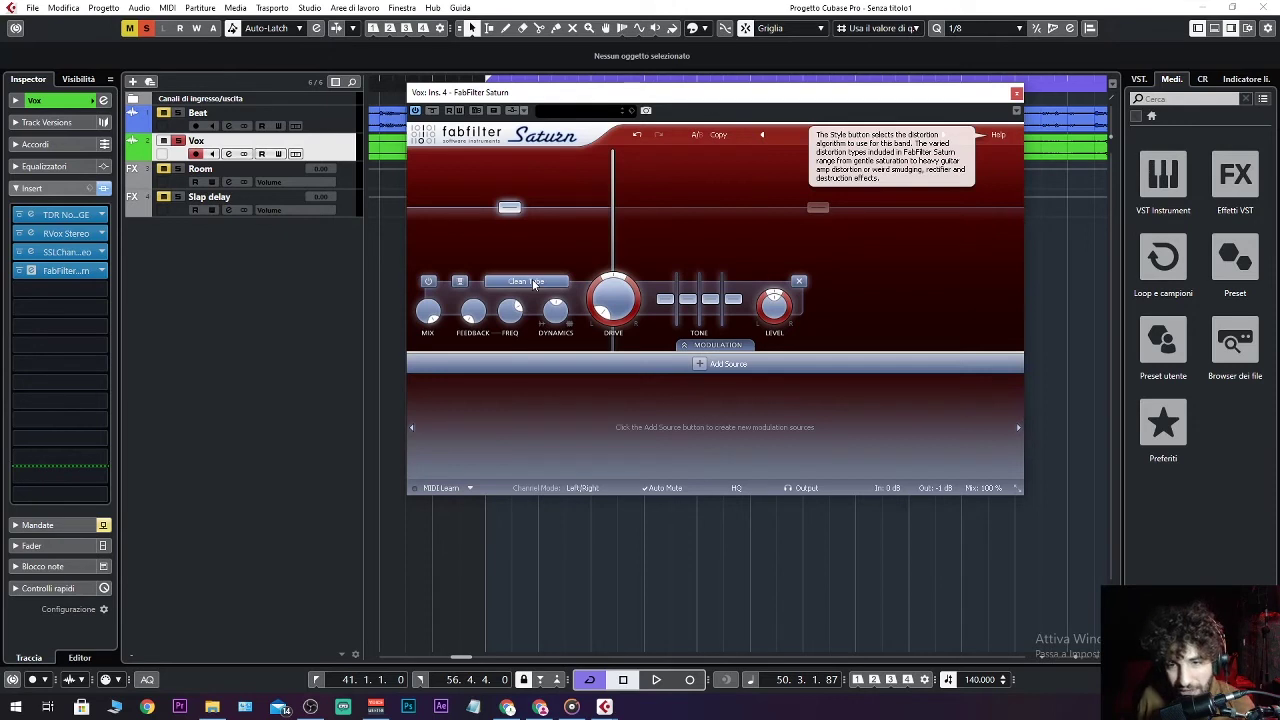
Compare the soloed vocal with FabFilter Saturn bypassed and active, check its Drive, and close the plug-in.
key(space)
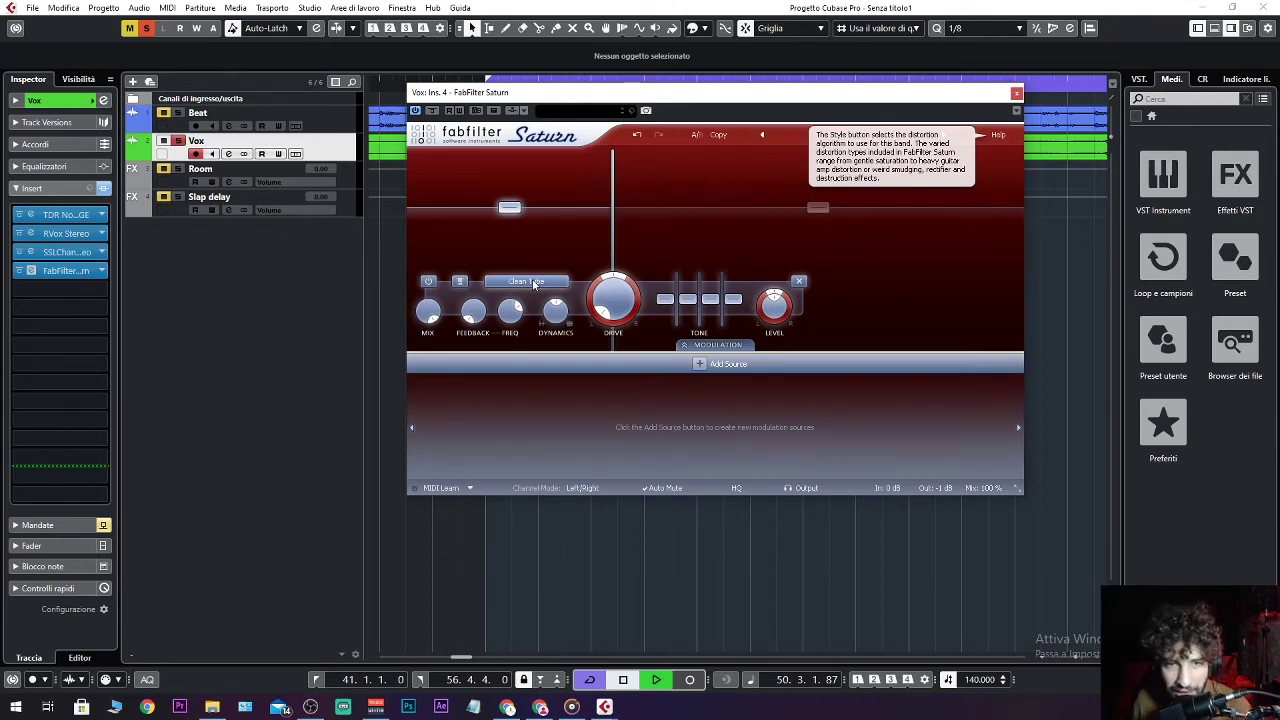
click(433, 112)
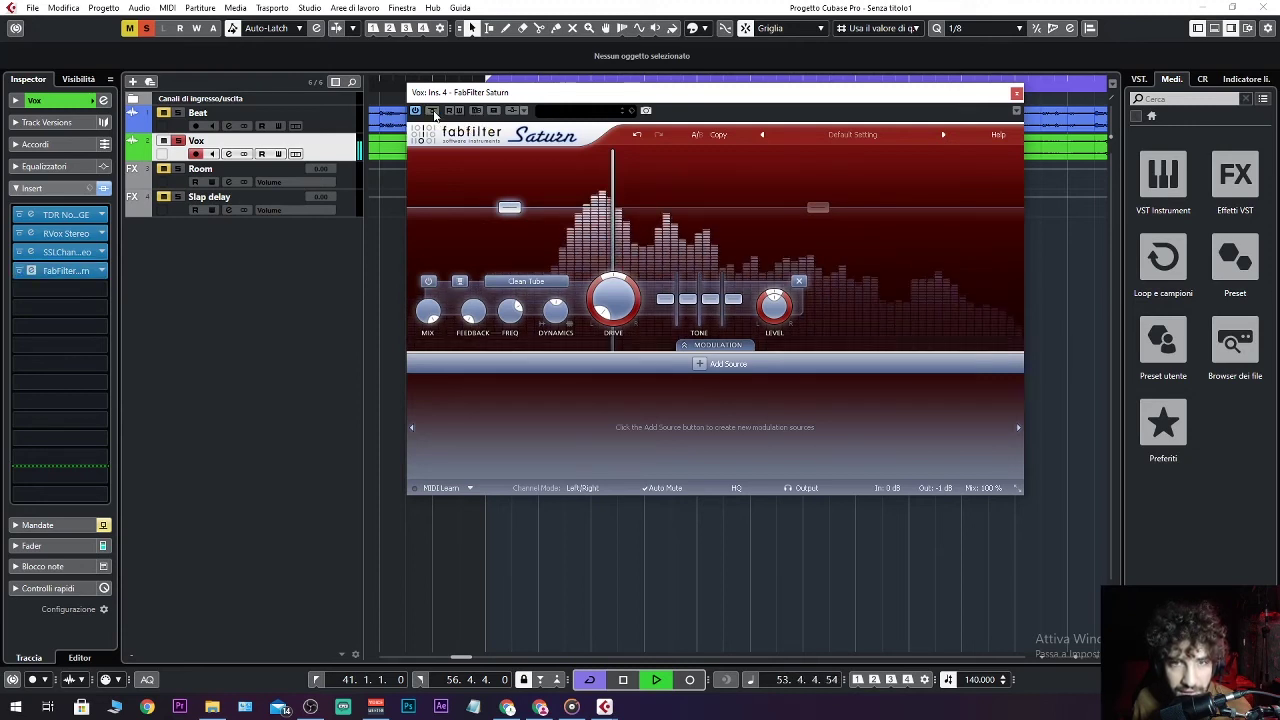
key(space)
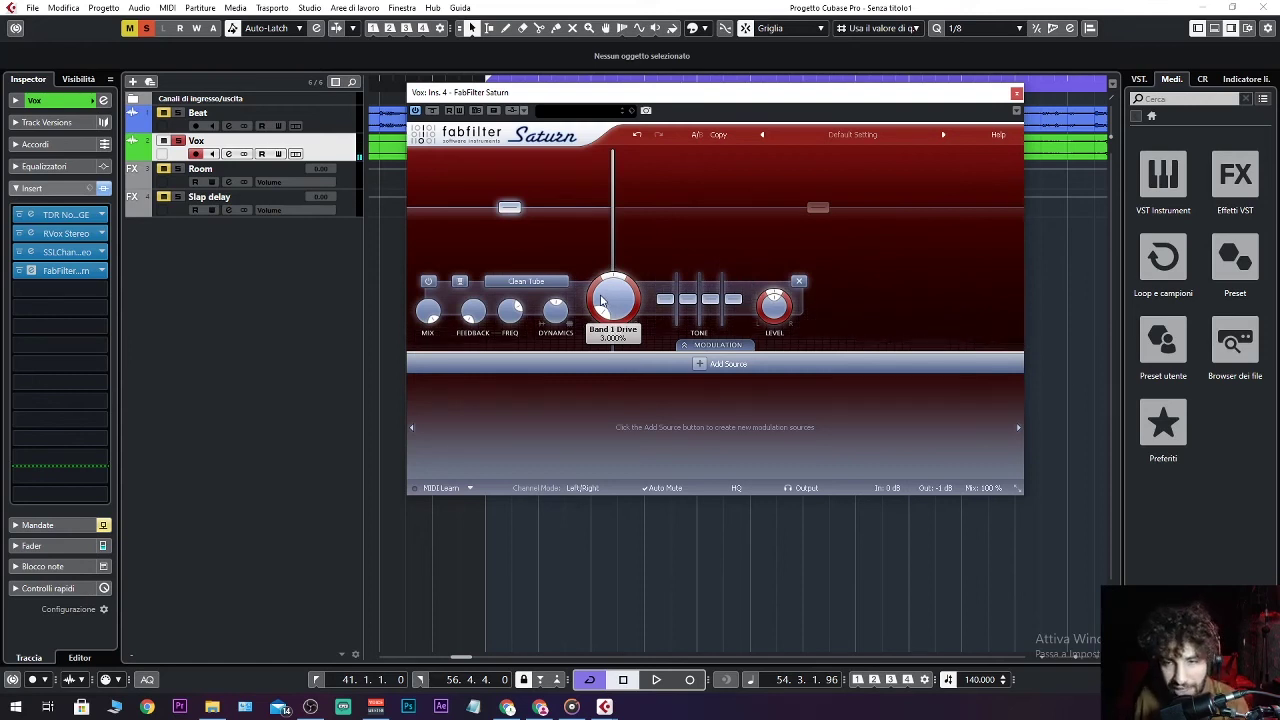
click(1016, 94)
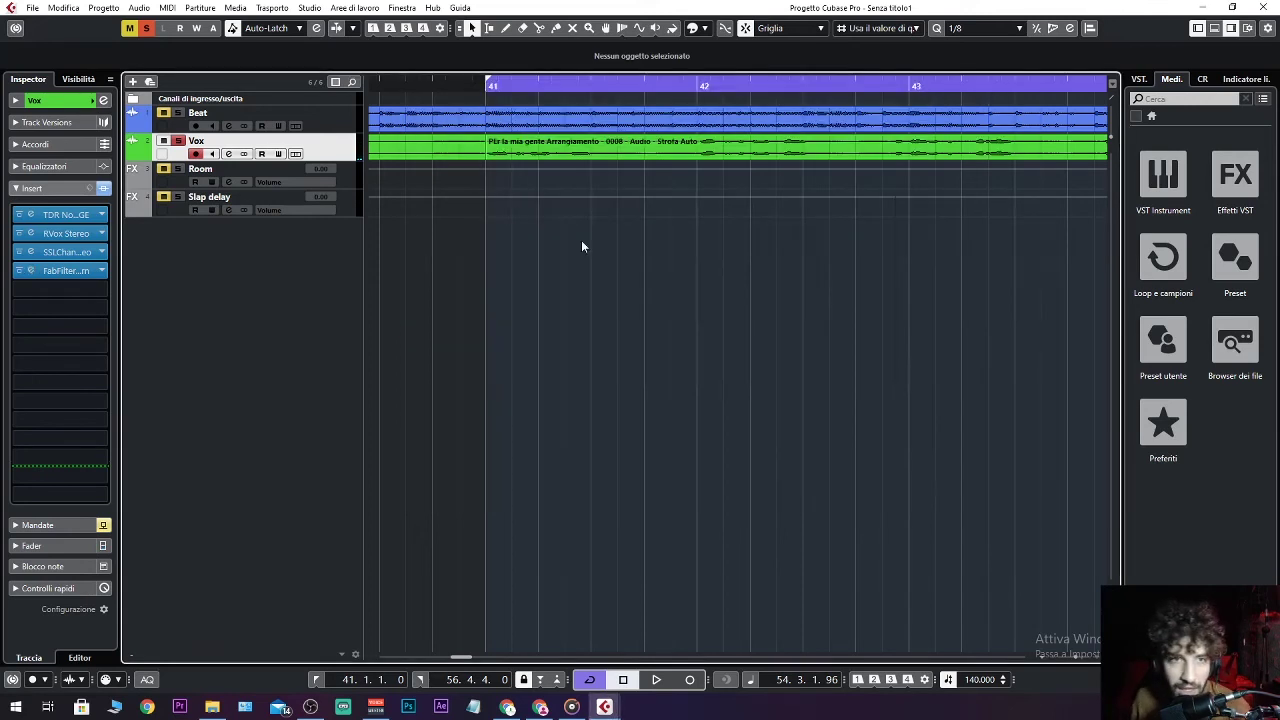
Unsolo the Vox track and play the full mix with all four vocal inserts active.
click(179, 141)
key(space)
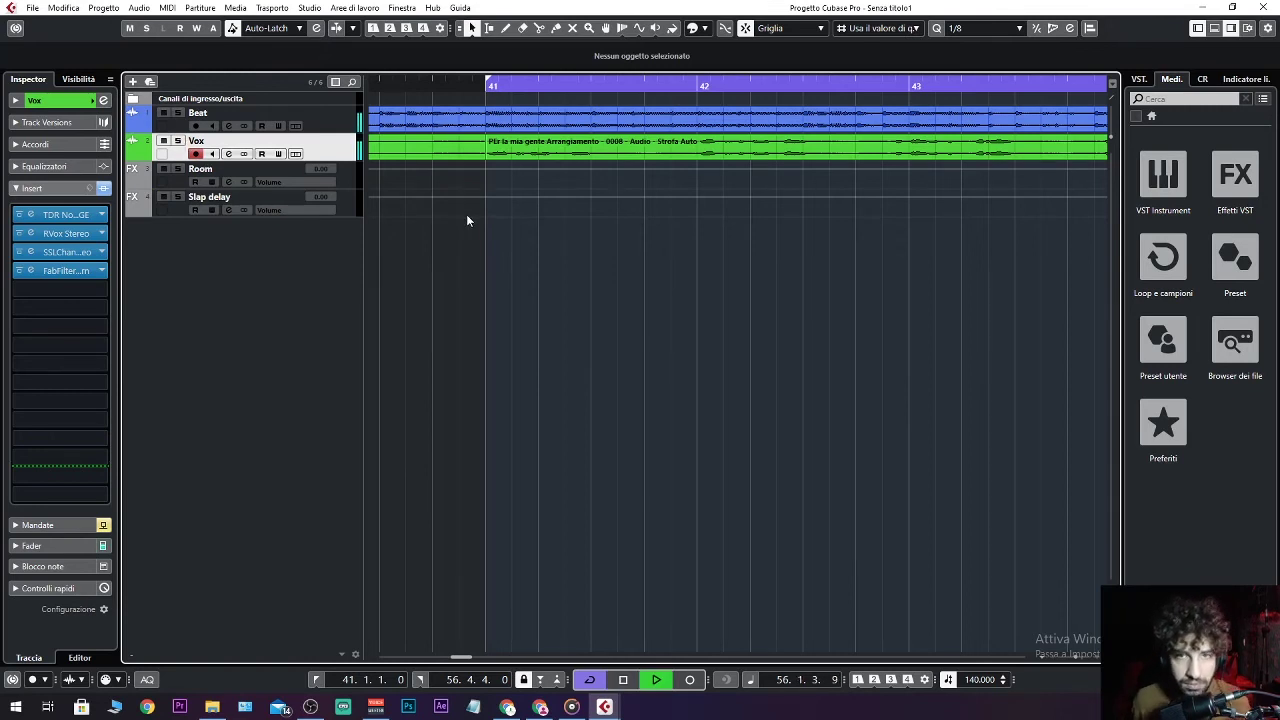
key(space)
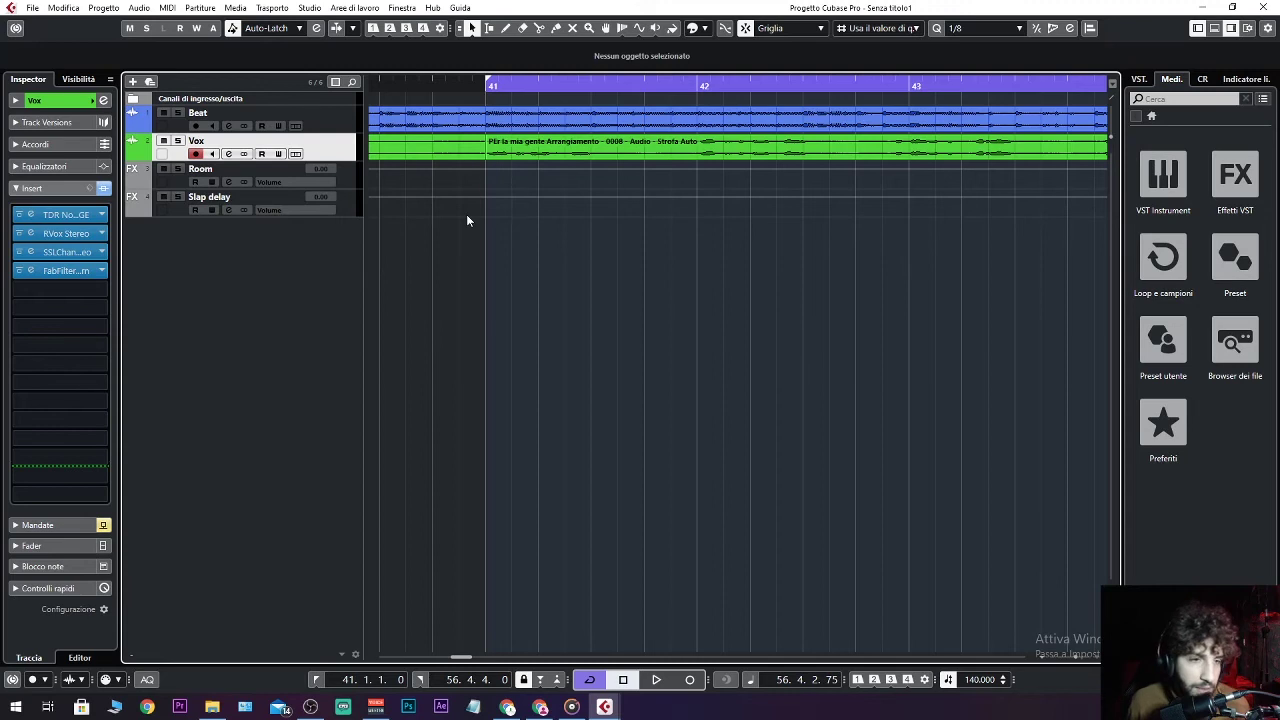
Show the Vox track's sends and play from bar 41 with the Vox track soloed.
click(72, 517)
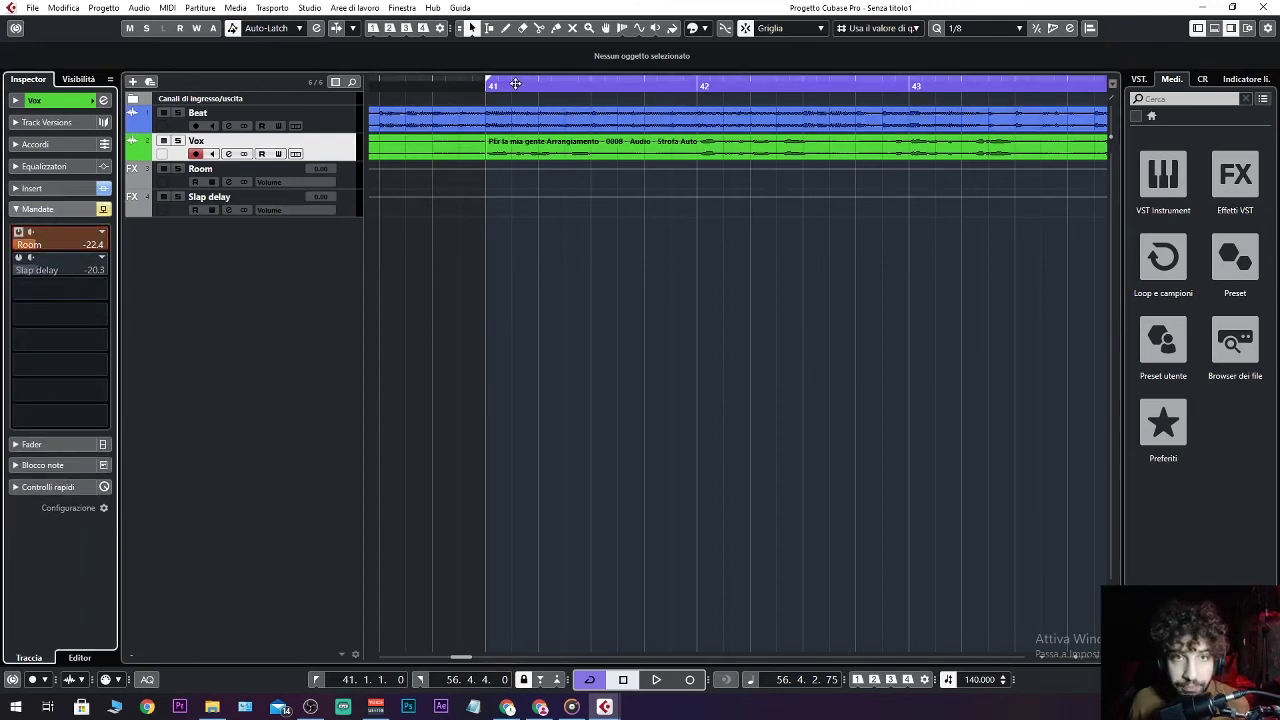
click(480, 85)
drag(480, 85, 491, 100)
key(space)
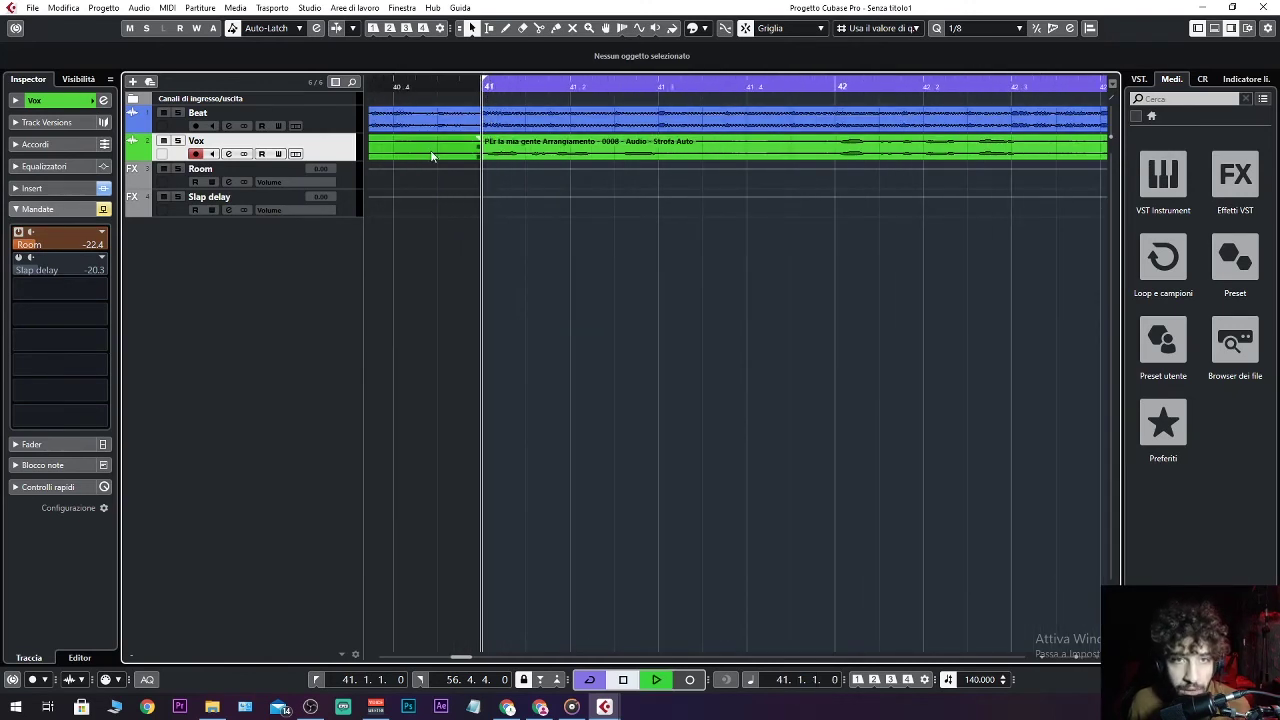
click(179, 141)
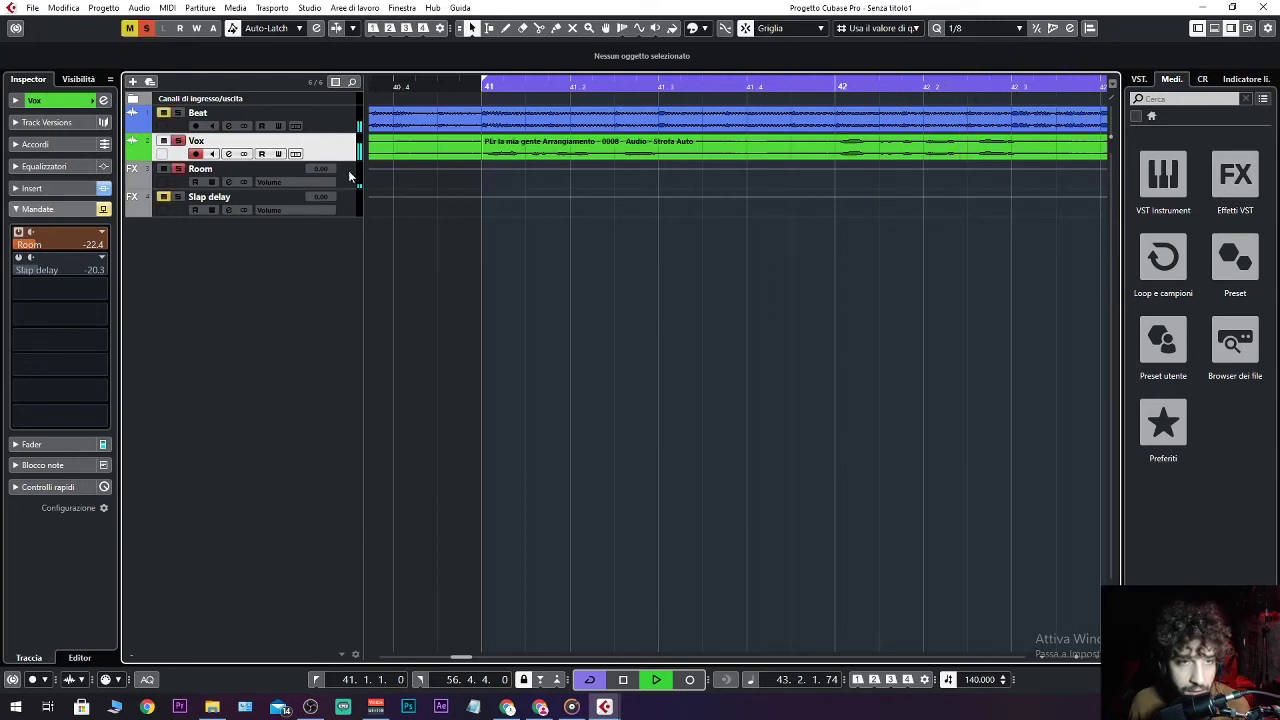
Stop playback, select the Room FX track and open its MannyM Reverb Stereo insert.
click(348, 170)
key(space)
click(70, 122)
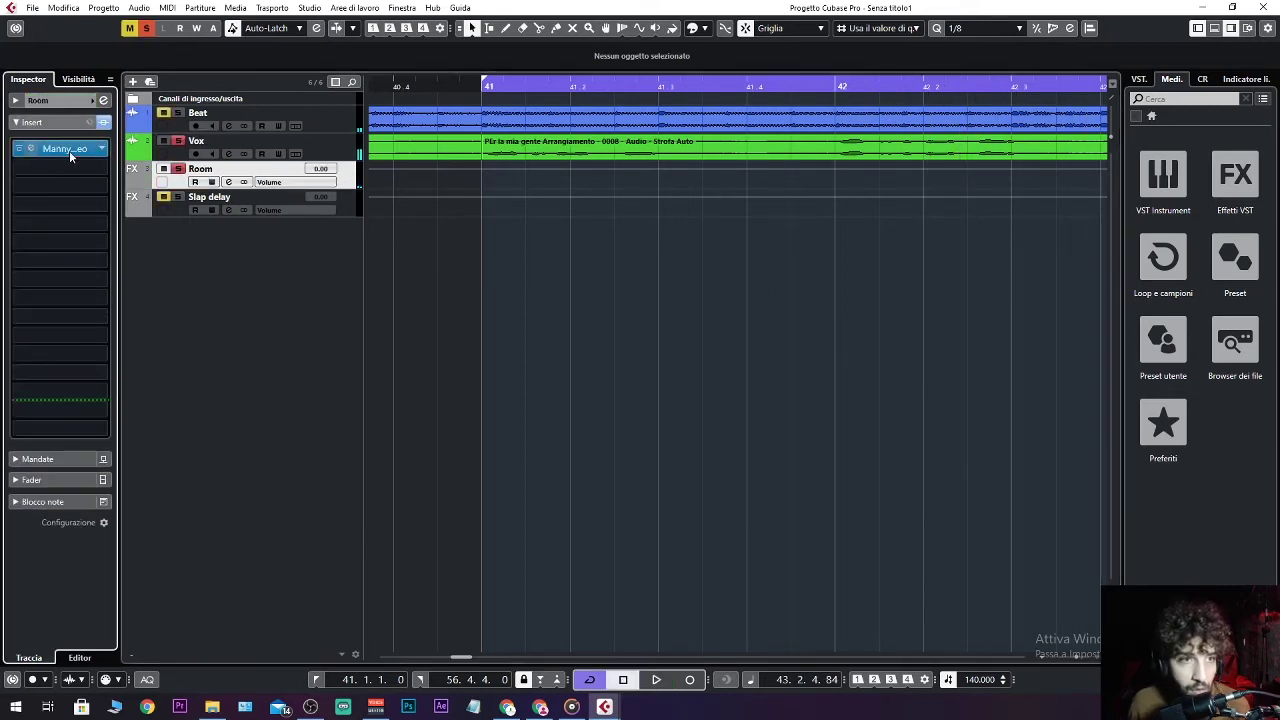
click(69, 150)
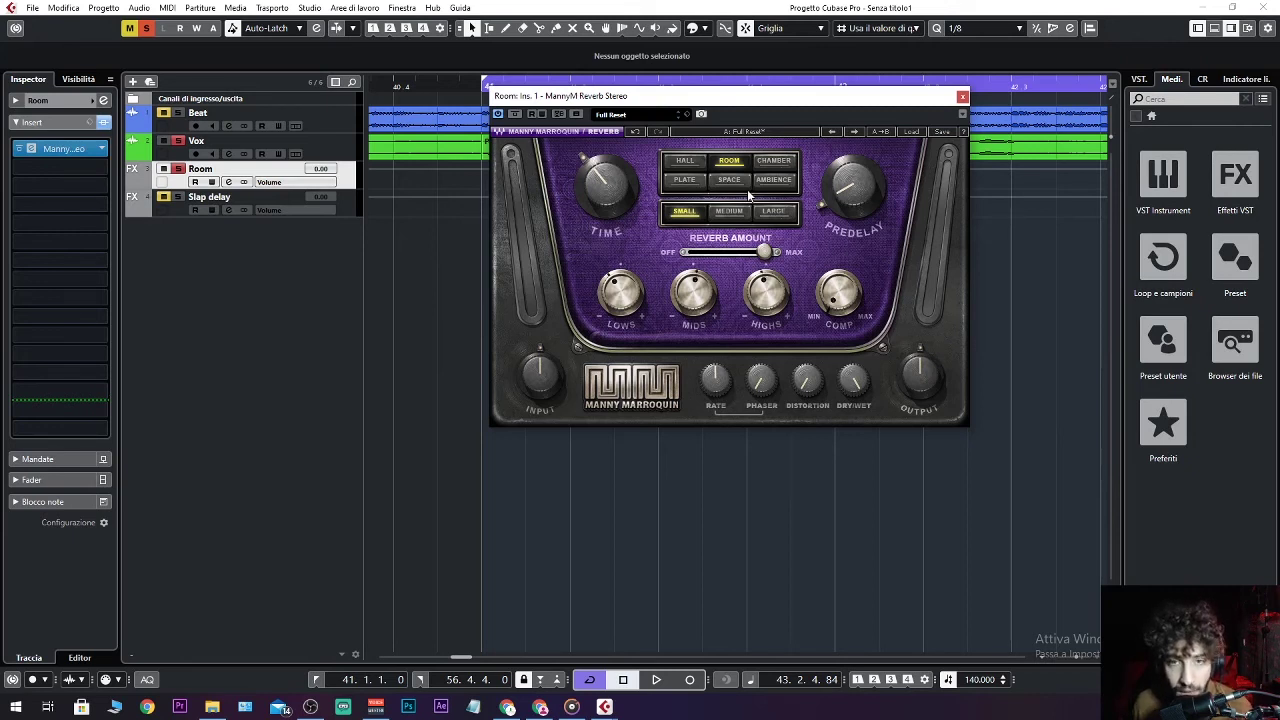
Check the Room reverb's Time, Predelay, Lows, Mids and Highs settings, and close the plug-in.
drag(622, 193, 622, 192)
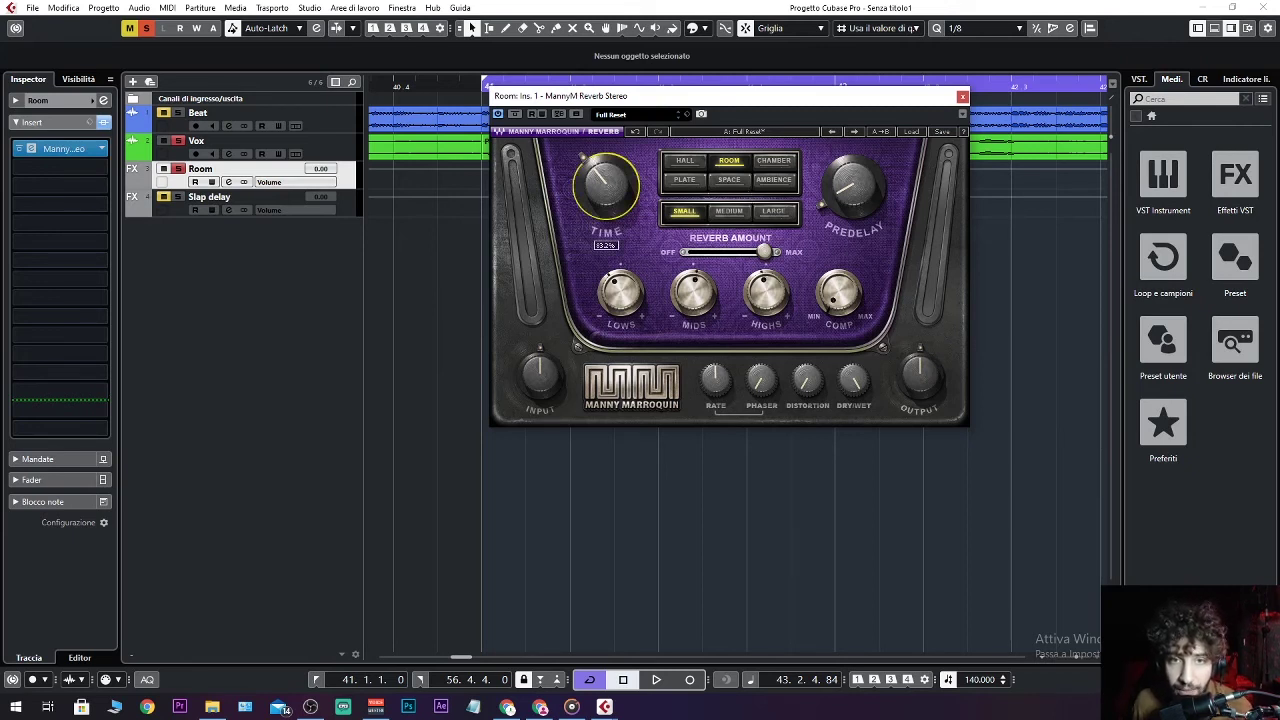
click(850, 190)
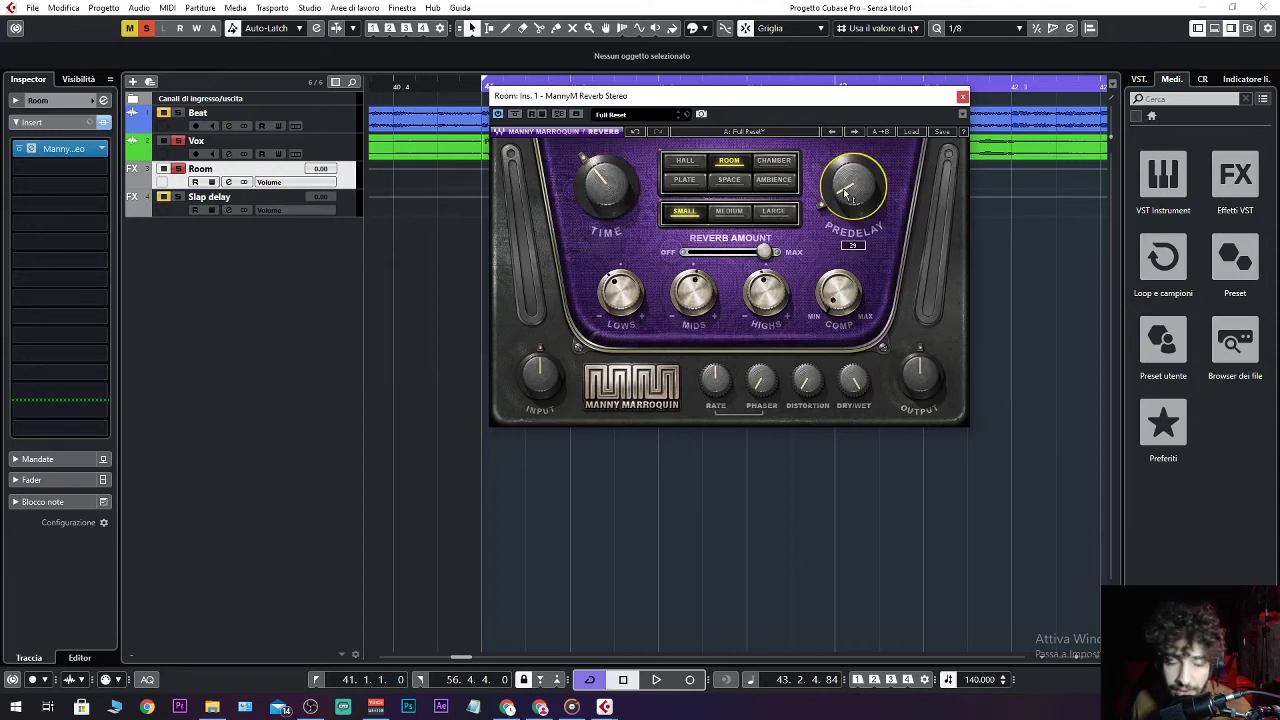
click(621, 292)
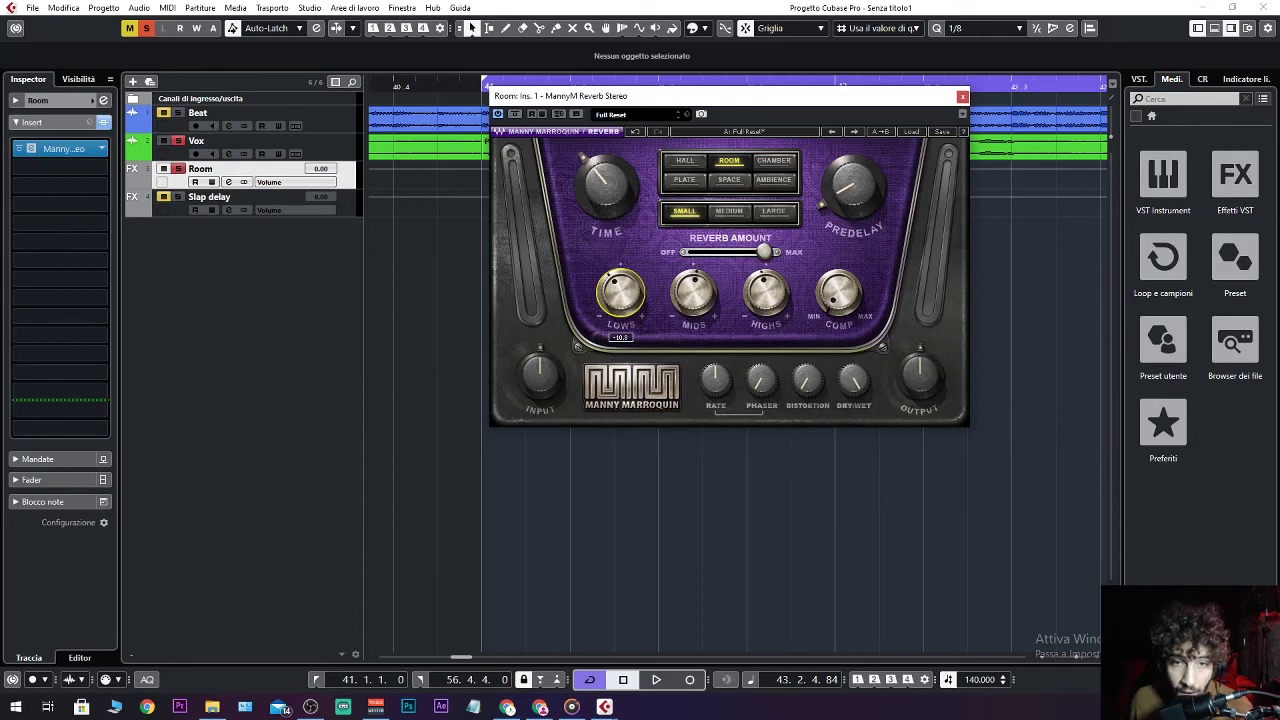
click(694, 289)
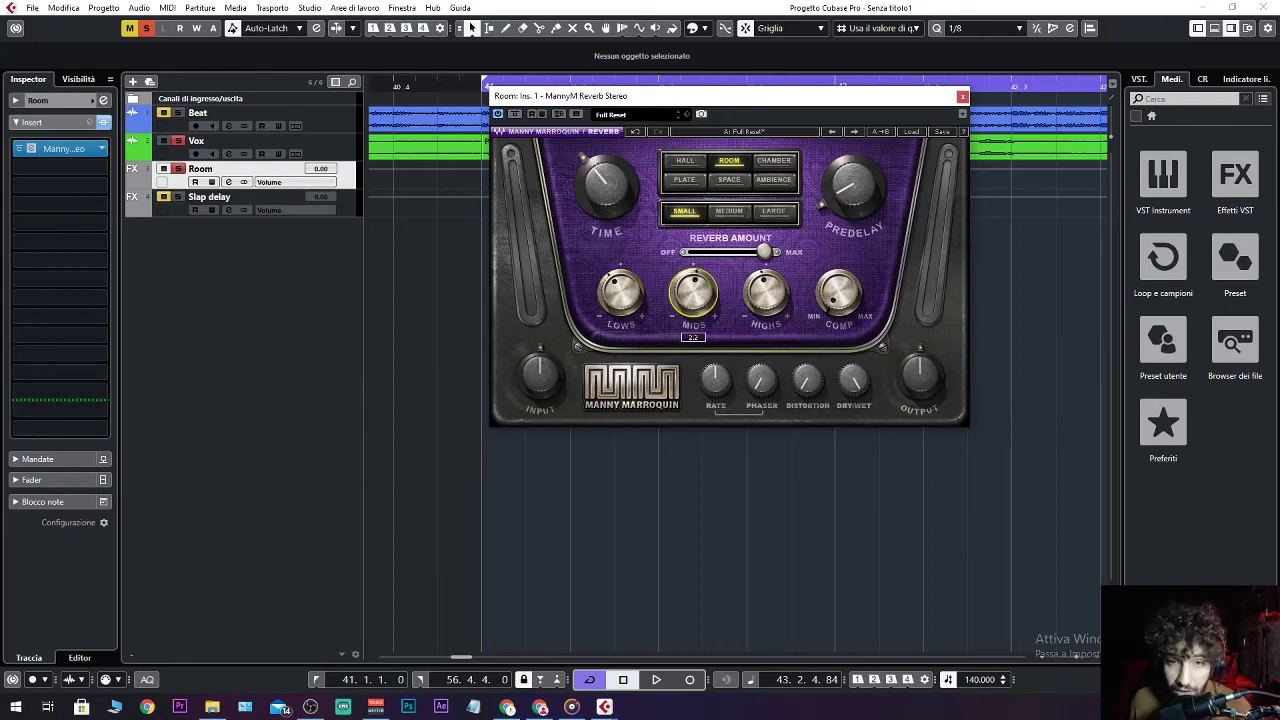
click(765, 289)
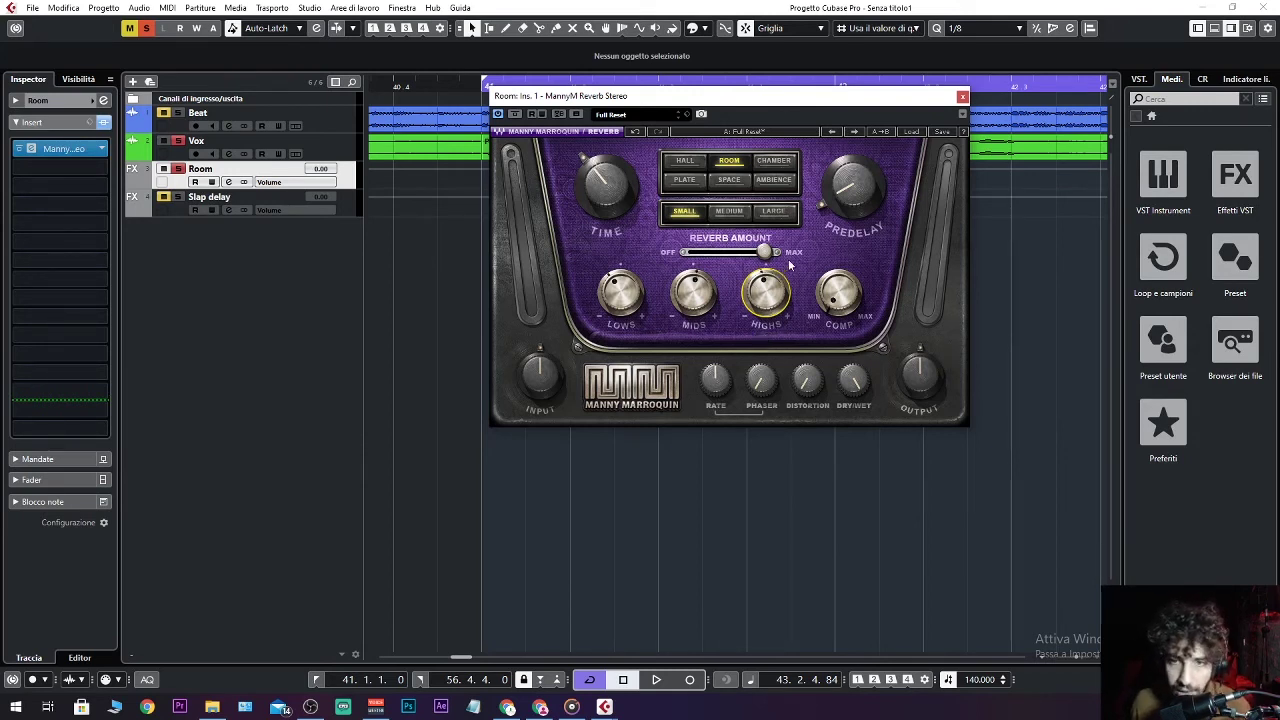
click(962, 96)
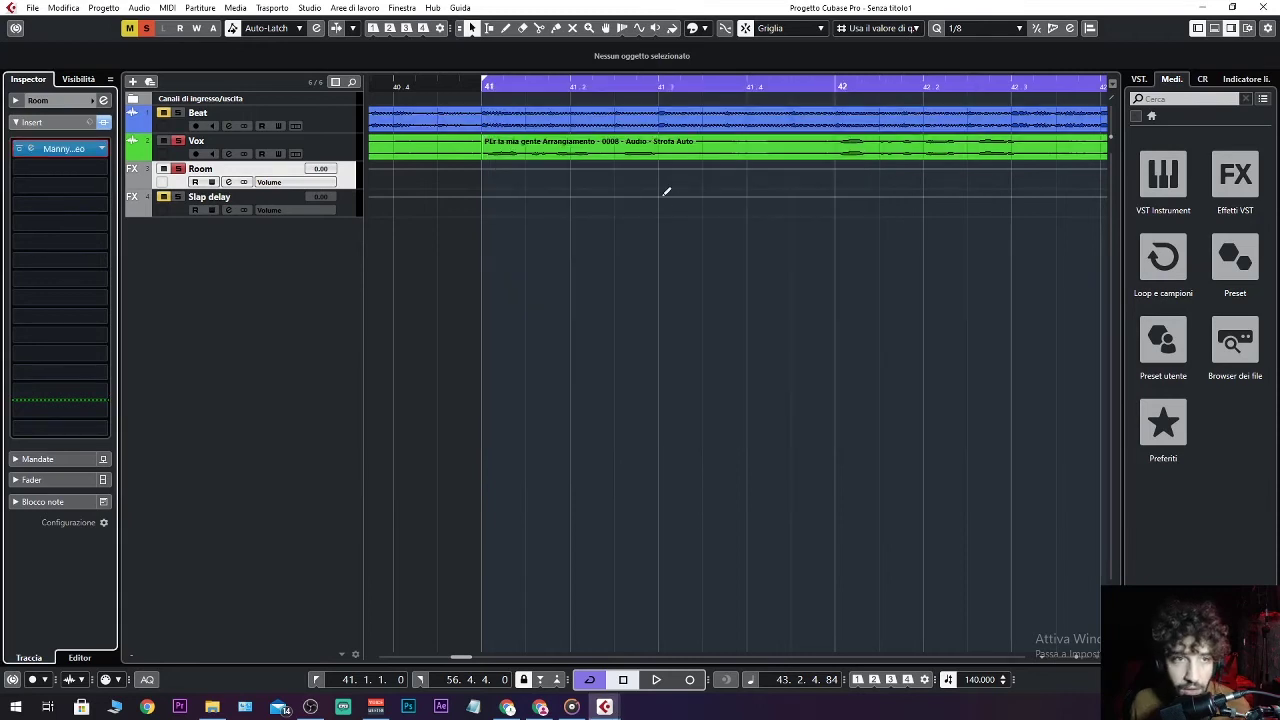
Listen to the soloed Vox track with its Room reverb, both alone and with the Beat track soloed too.
key(space)
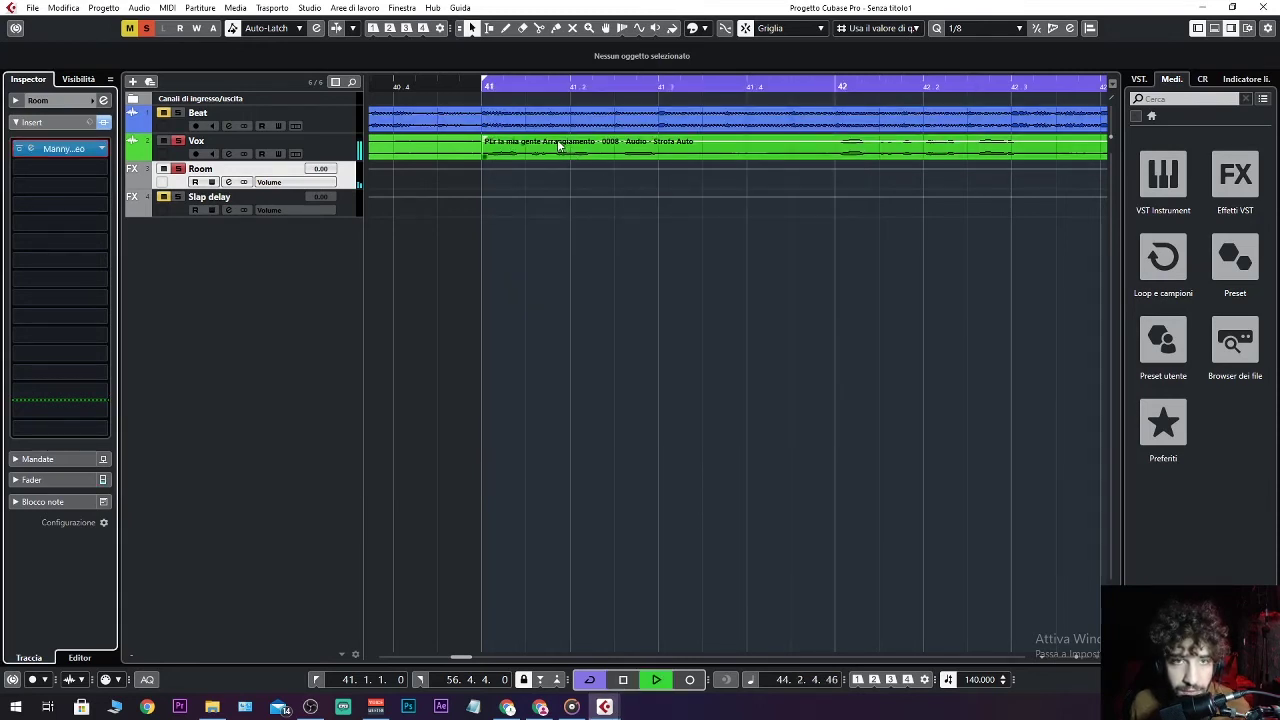
key(space)
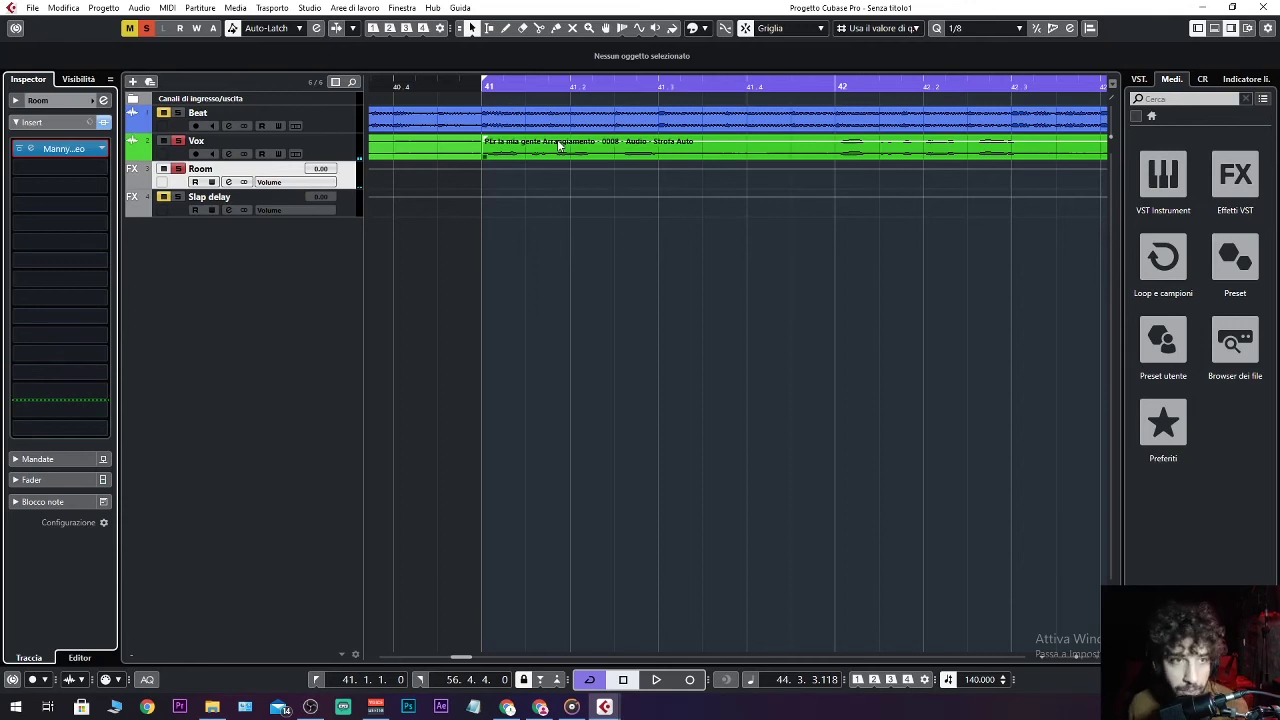
click(178, 114)
key(space)
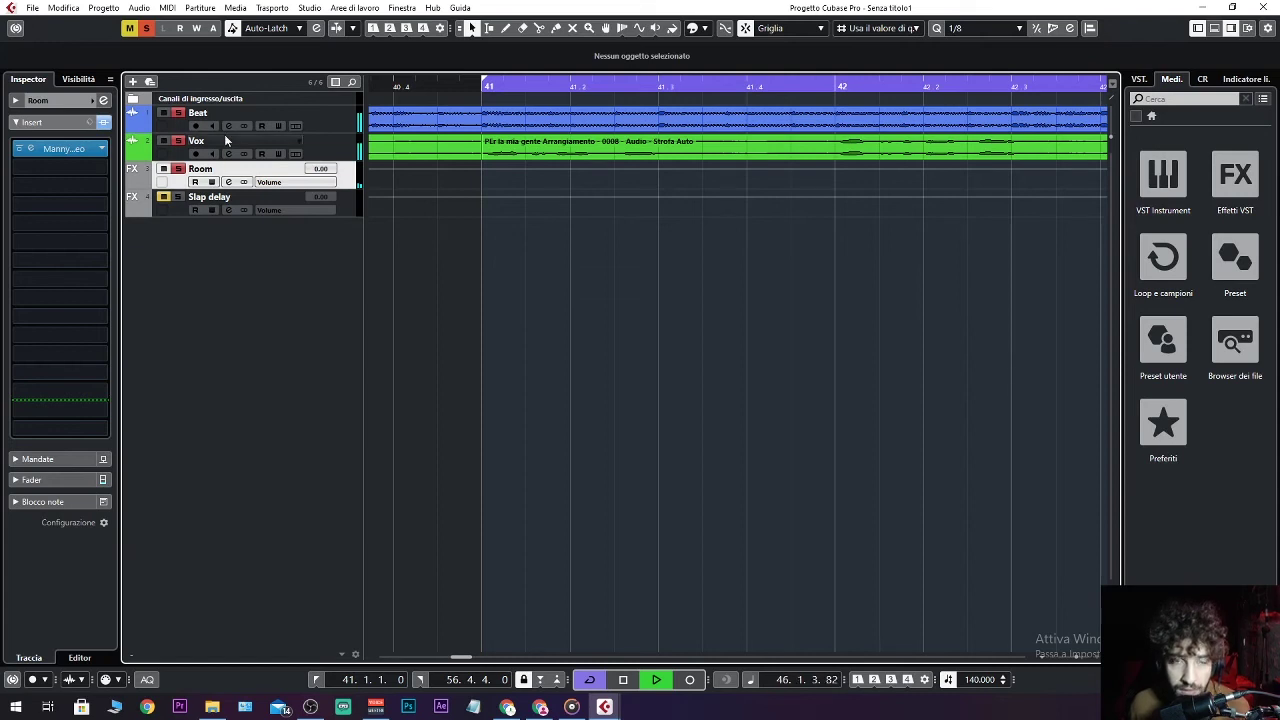
key(space)
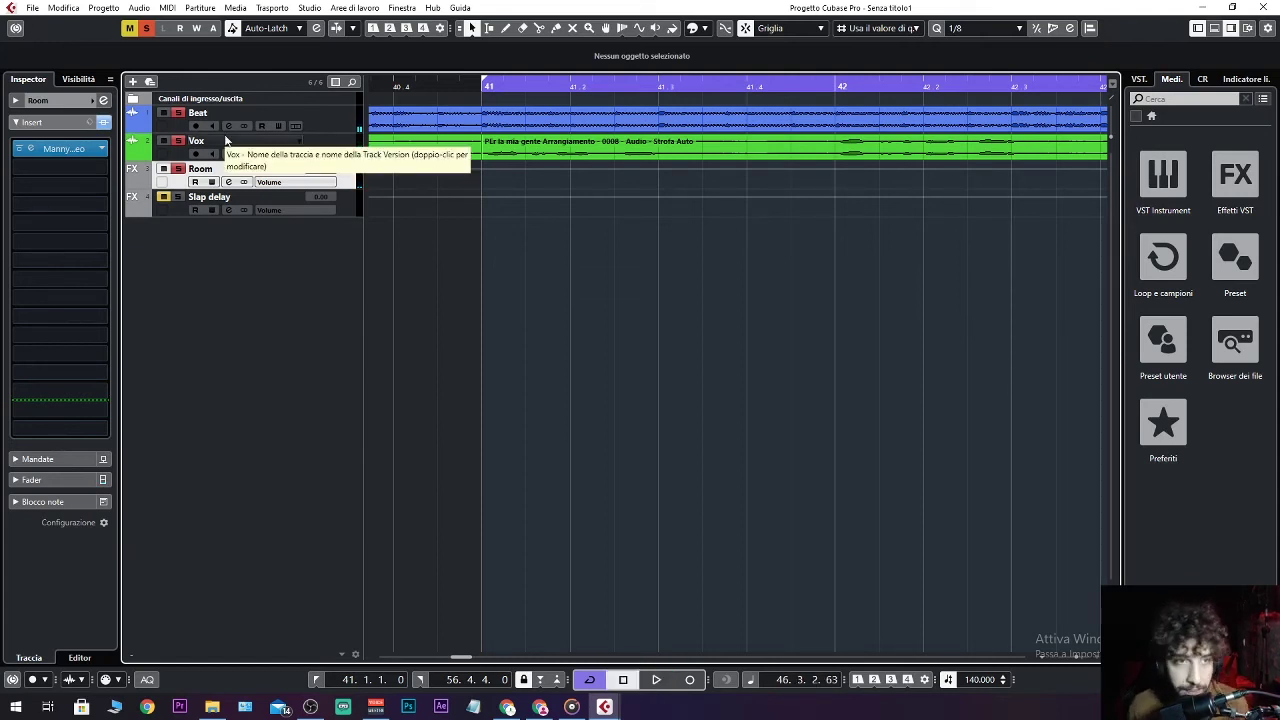
Clear all track solos and activate the Vox track's send to Slap delay.
click(356, 212)
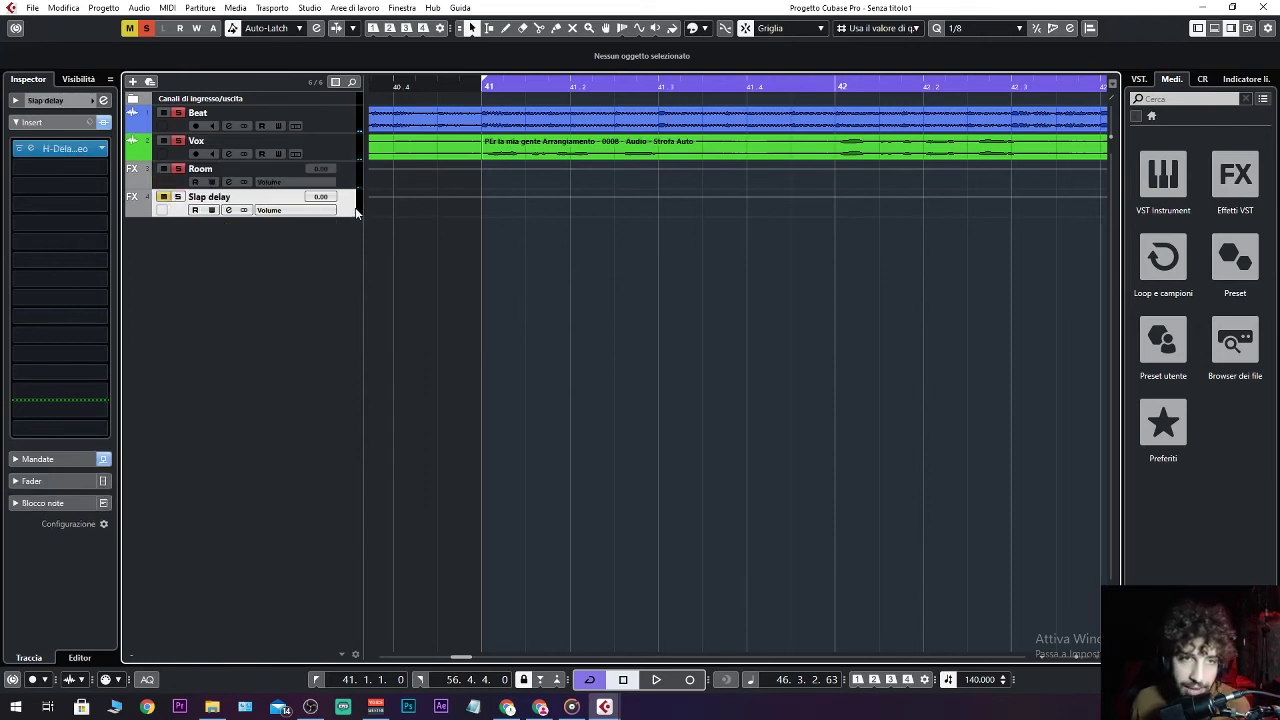
click(356, 175)
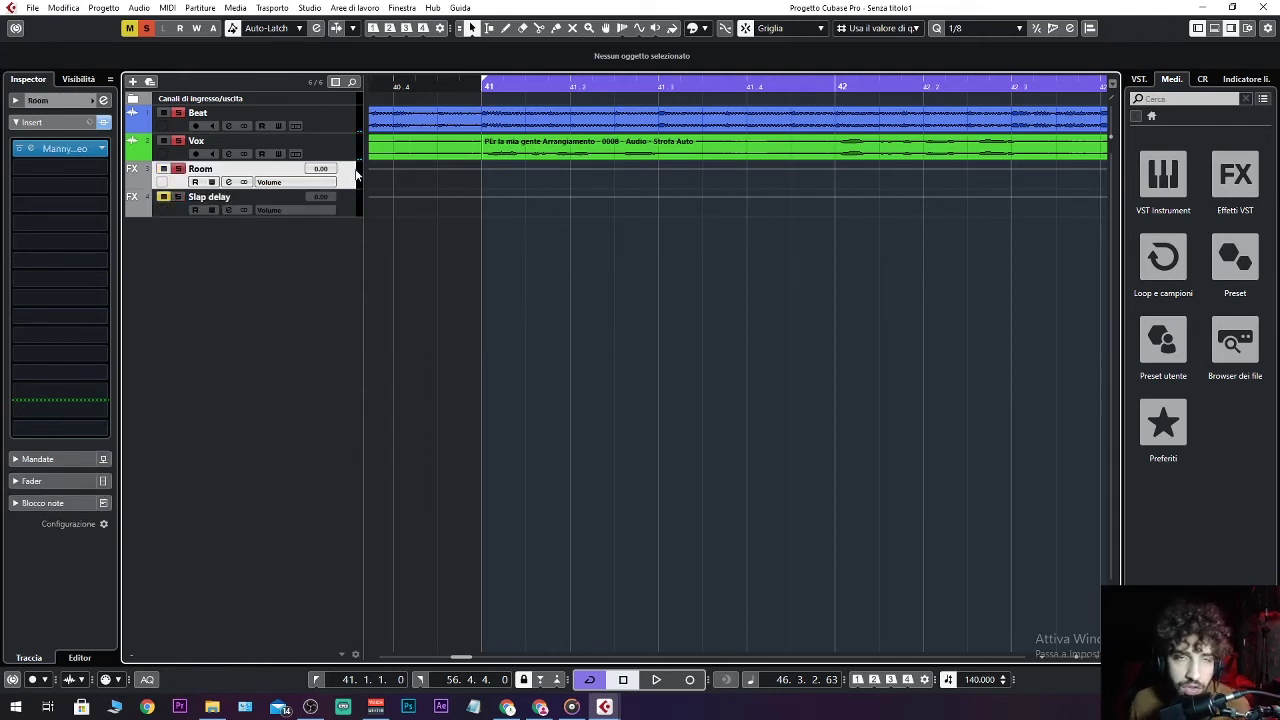
click(357, 212)
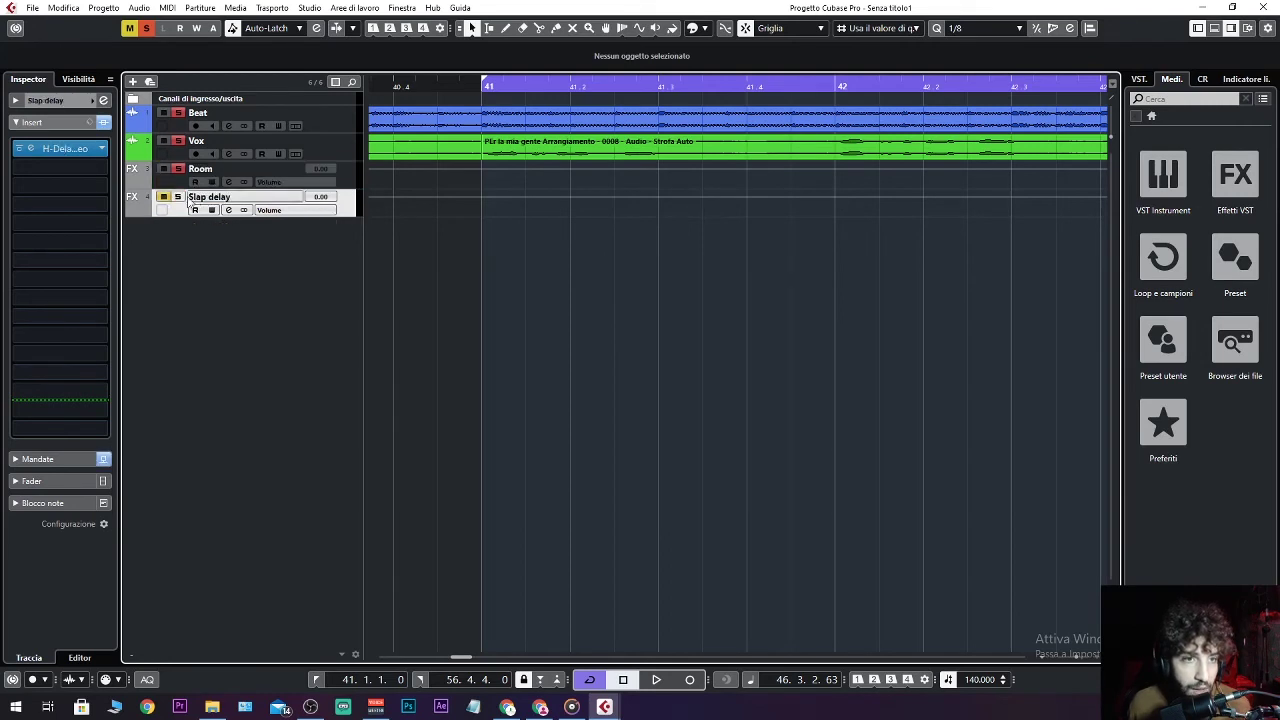
click(146, 31)
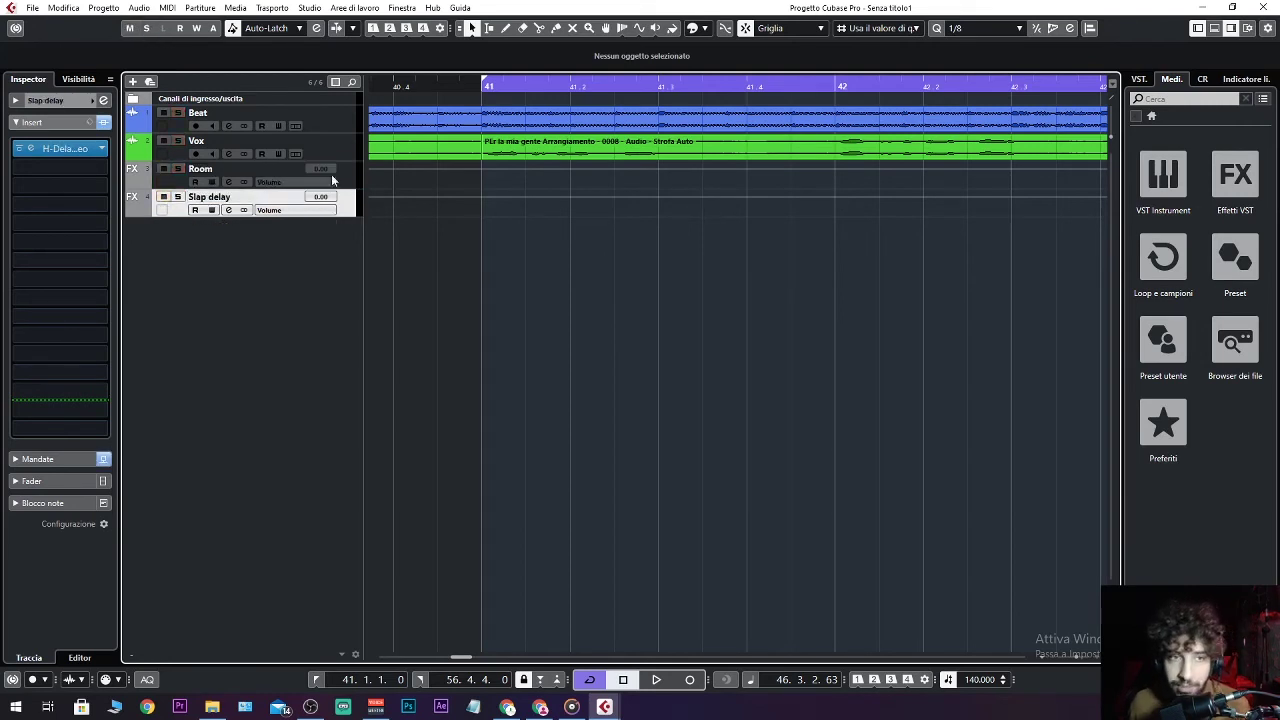
click(342, 153)
click(18, 267)
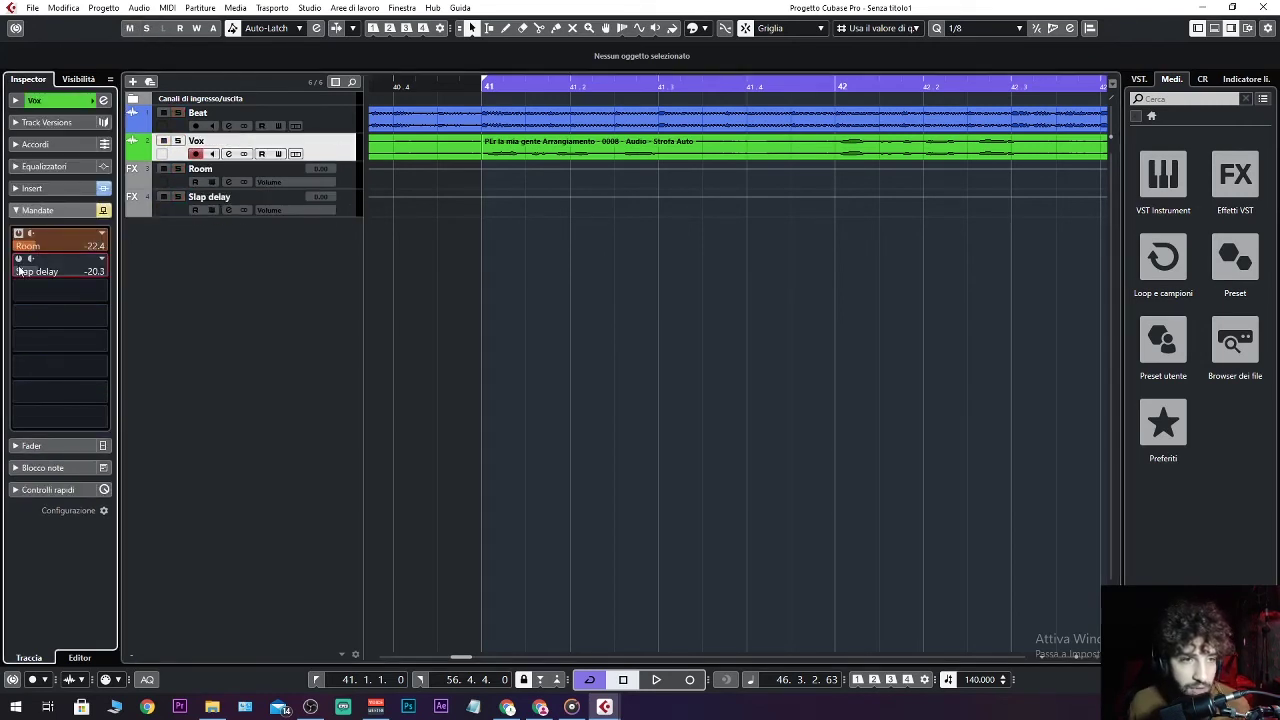
click(18, 259)
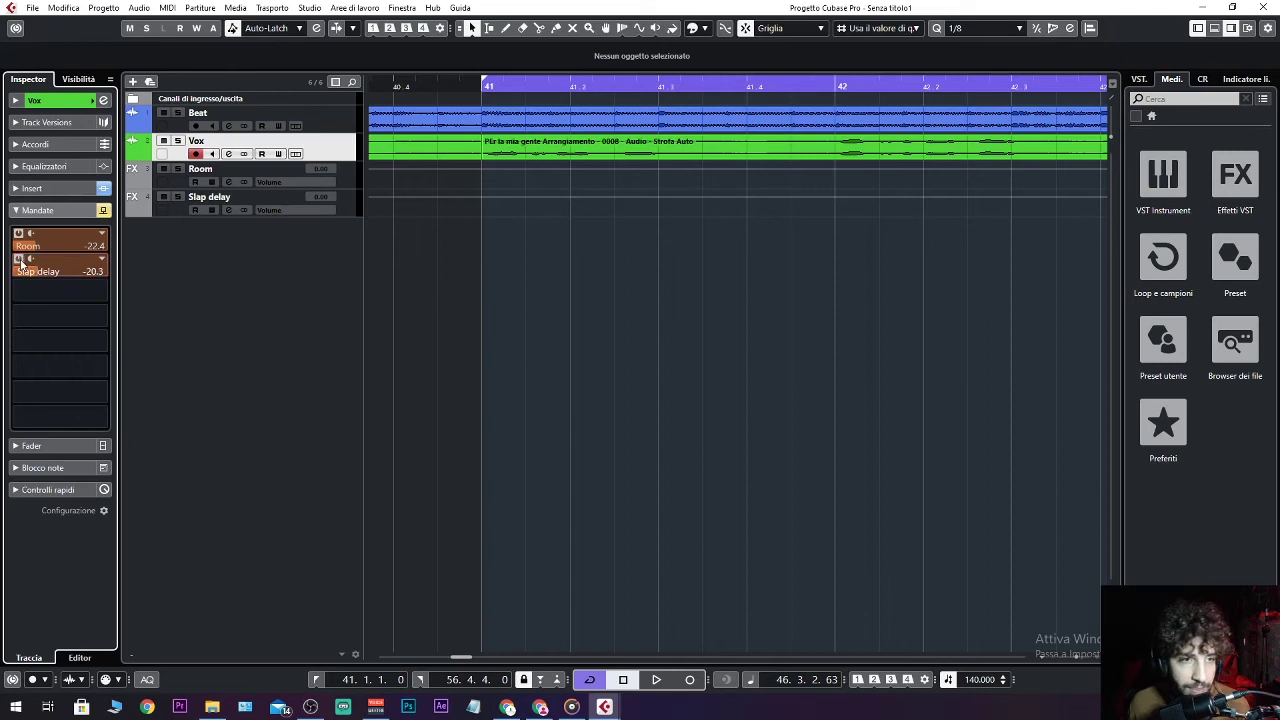
Open the Slap delay track's H-Delay Stereo insert, play the full mix with the delay active, and close the plug-in.
click(350, 198)
click(31, 148)
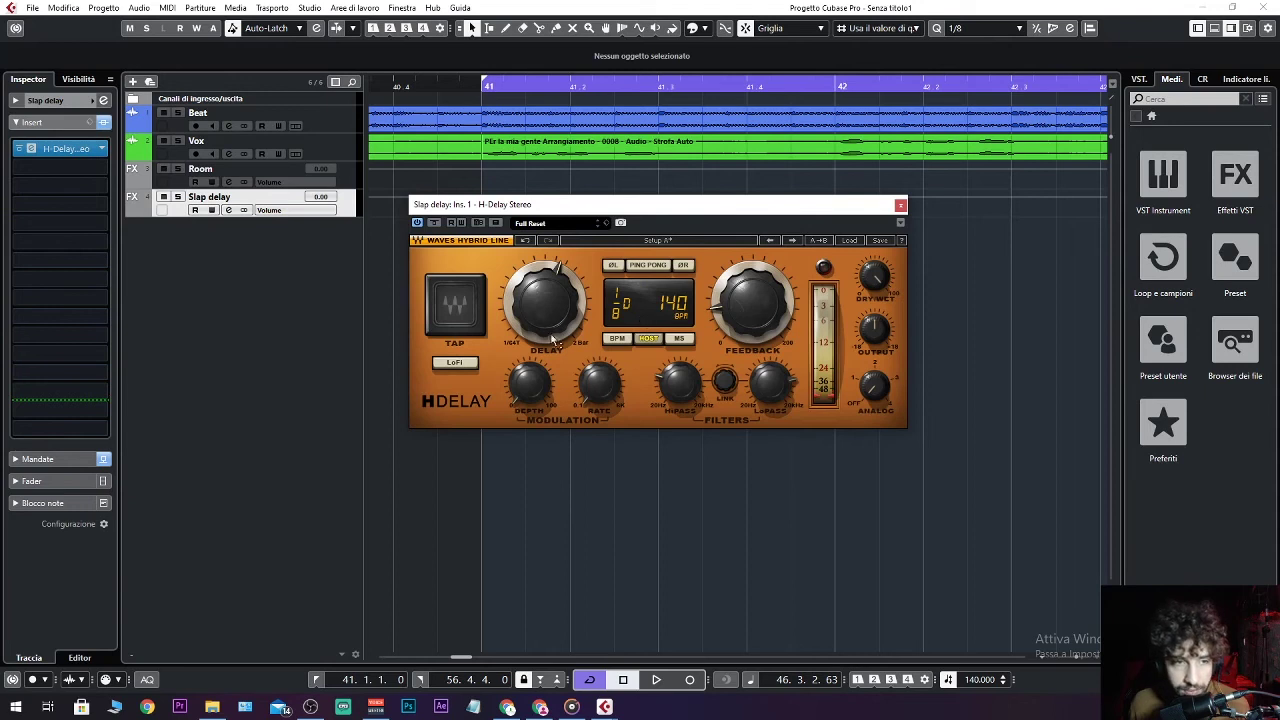
key(space)
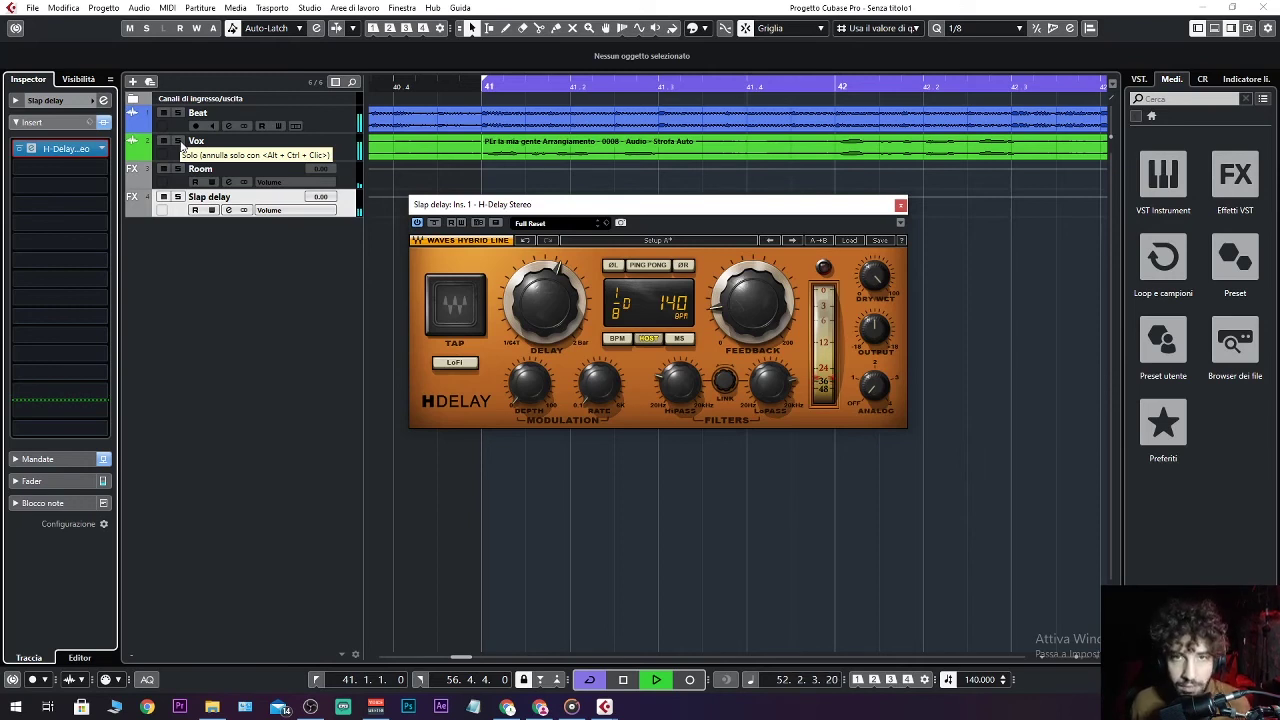
key(space)
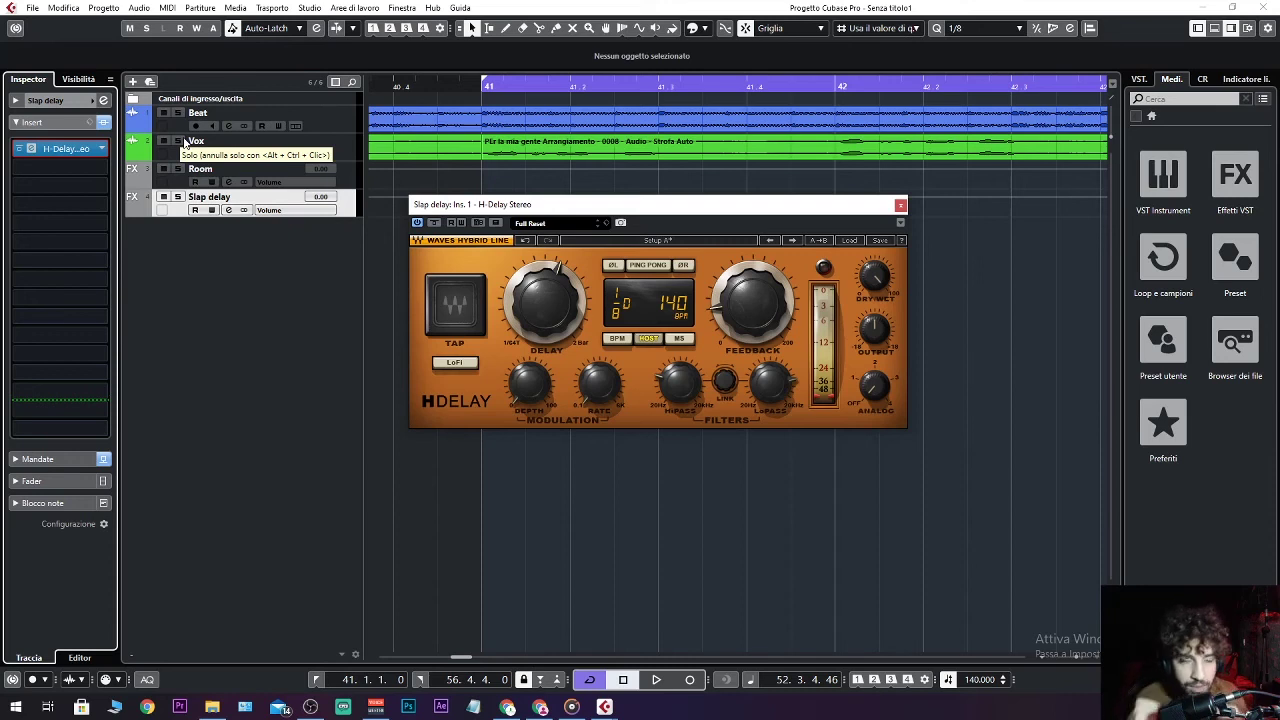
click(899, 206)
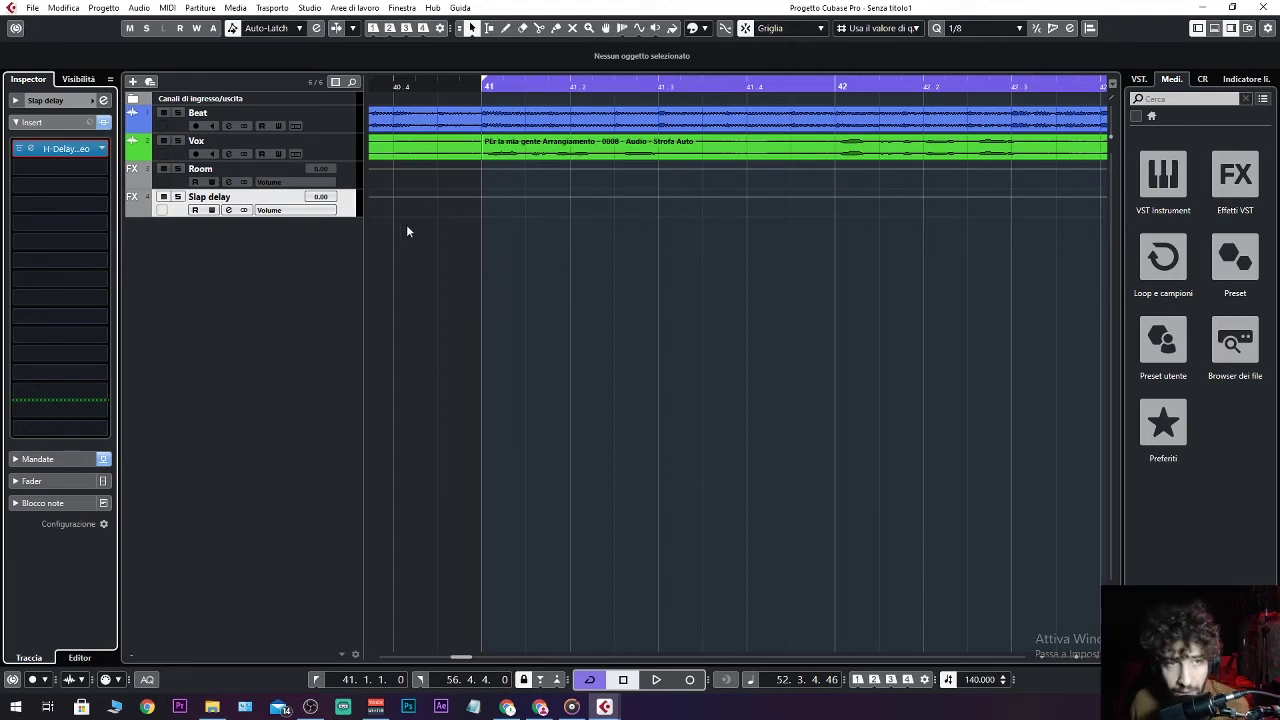
Reopen H-Delay Stereo, raise its Feedback substantially, and play the mix to hear the longer repeats.
click(73, 149)
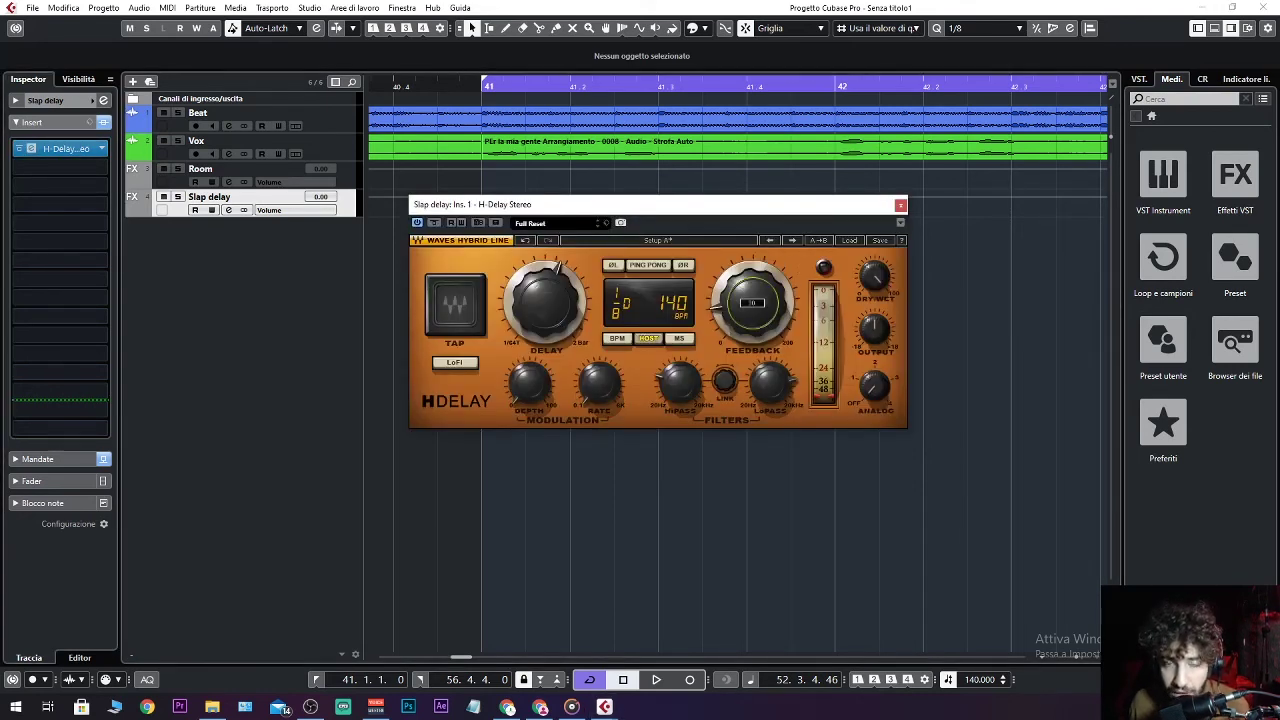
drag(752, 303, 752, 271)
key(space)
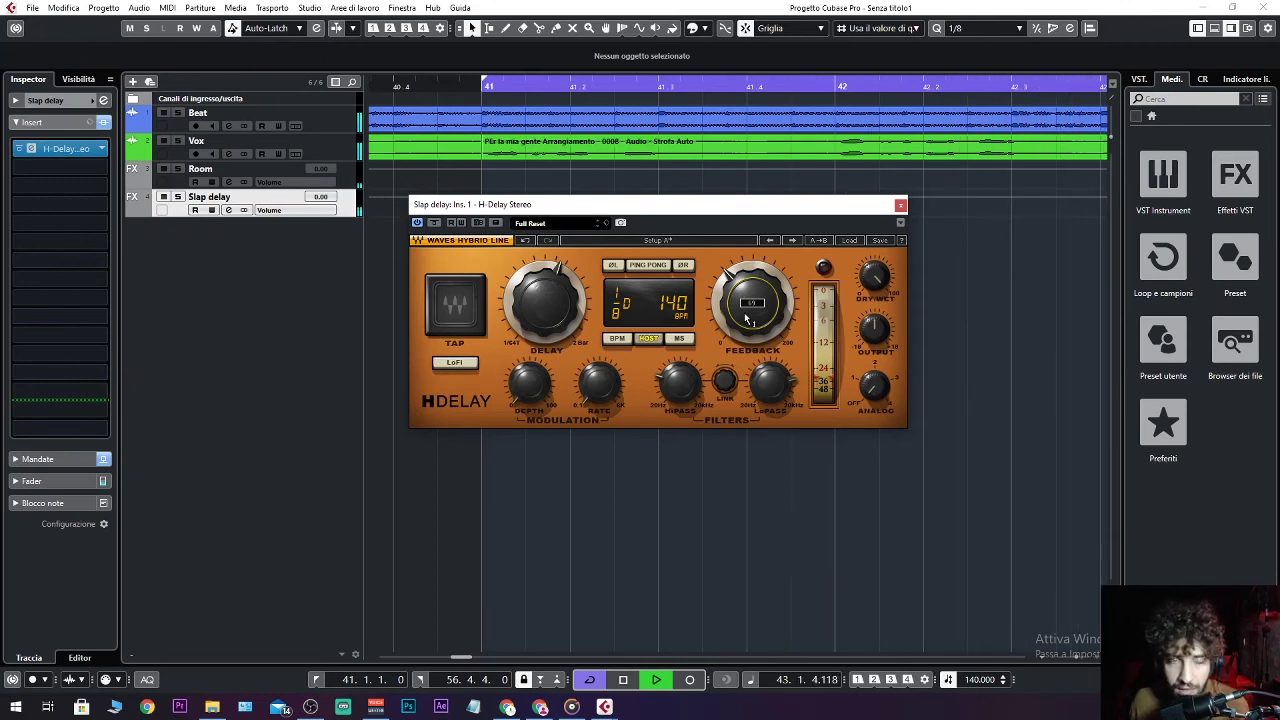
key(space)
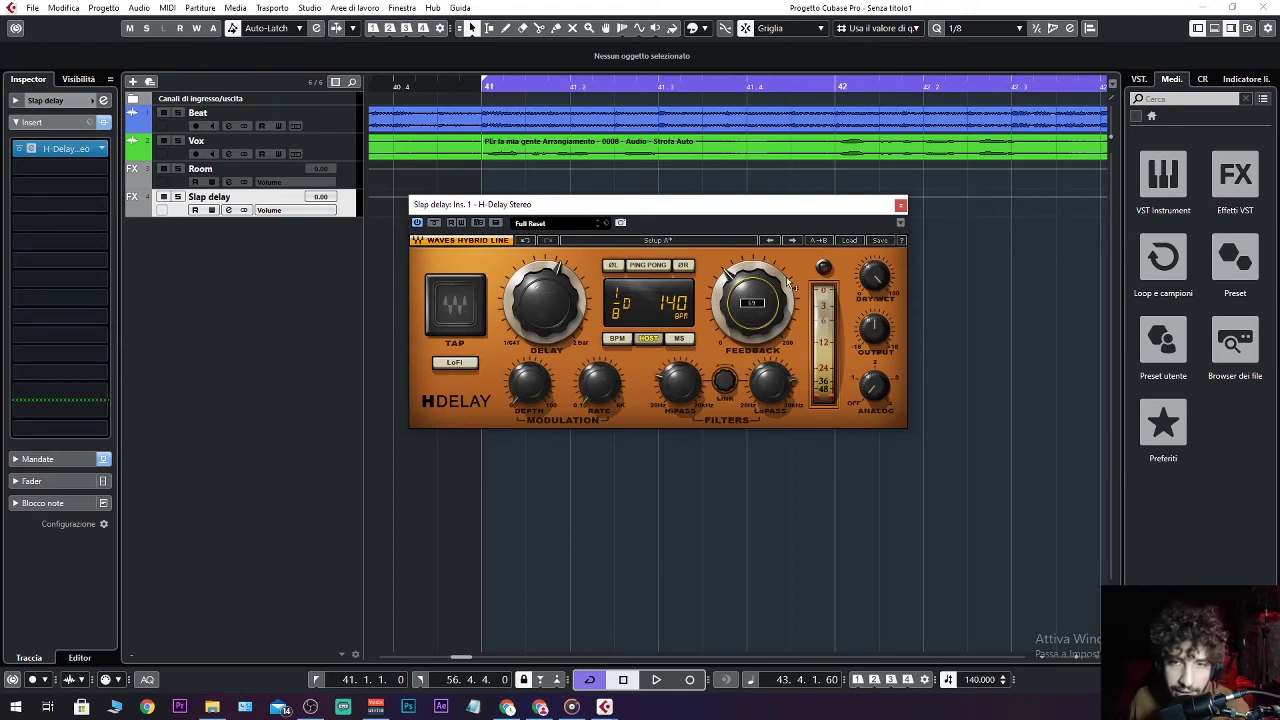
Lower H-Delay's Feedback to a short slap setting and play the mix briefly.
drag(766, 296, 766, 338)
key(space)
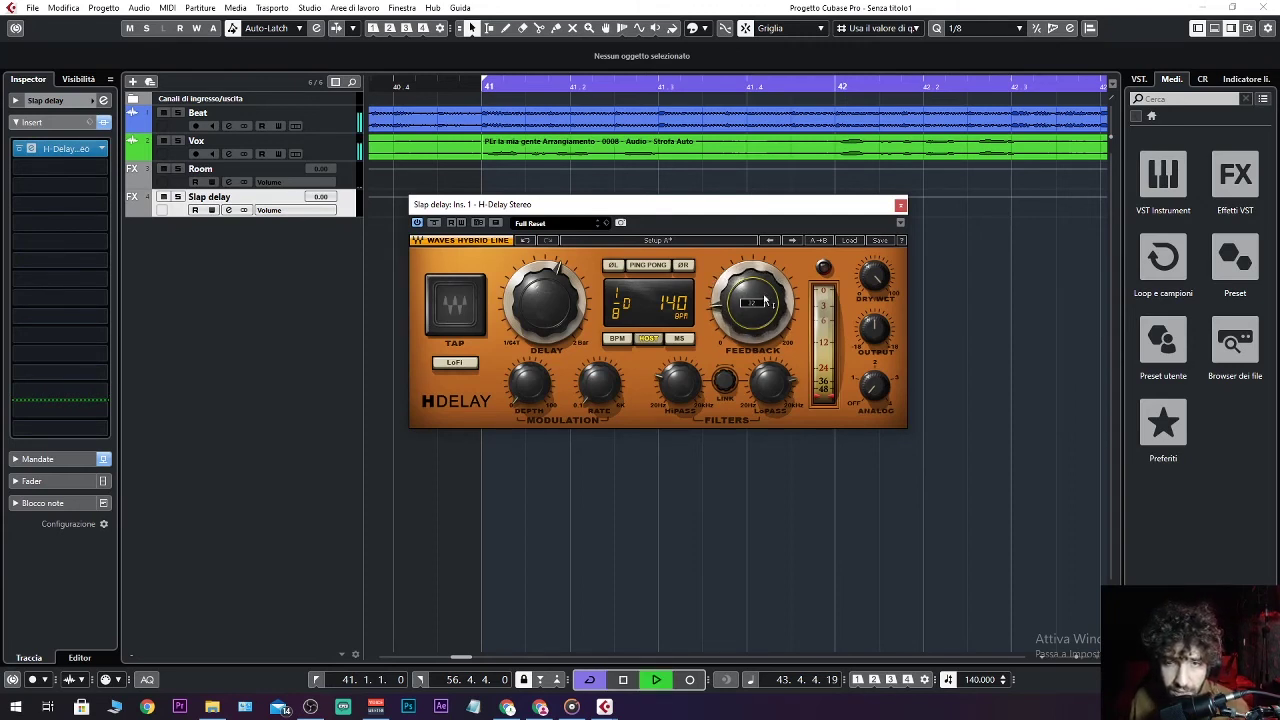
key(space)
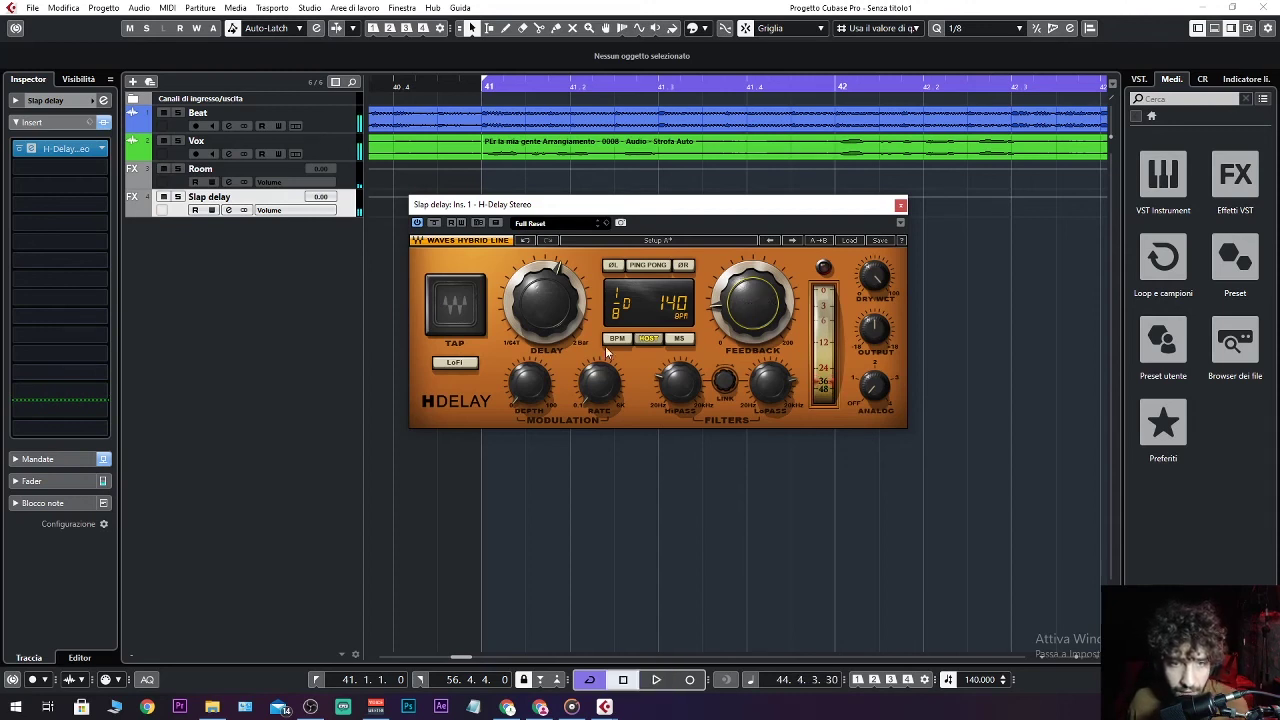
Check H-Delay's HiPass and LoPass filter settings and close the plug-in.
click(679, 382)
click(770, 382)
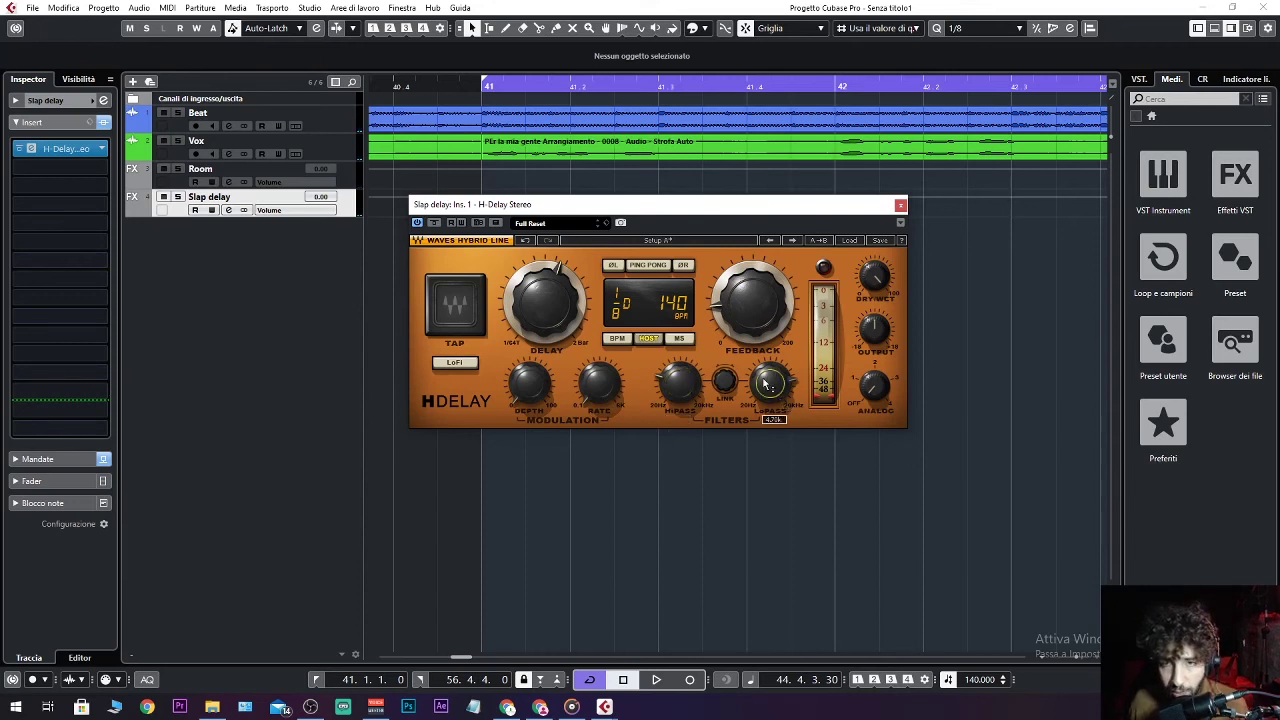
click(903, 205)
click(899, 205)
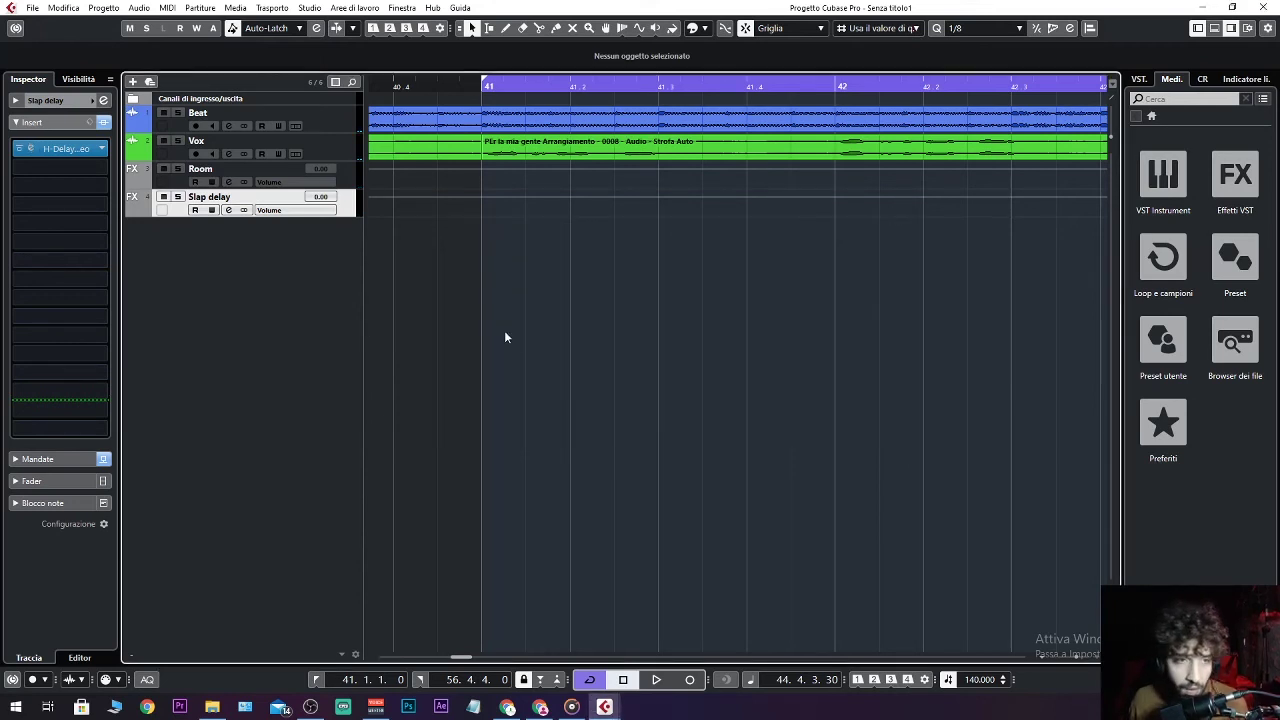
Examine the Slap delay track's send to the Room reverb and its insert list, ending on the sends.
click(47, 462)
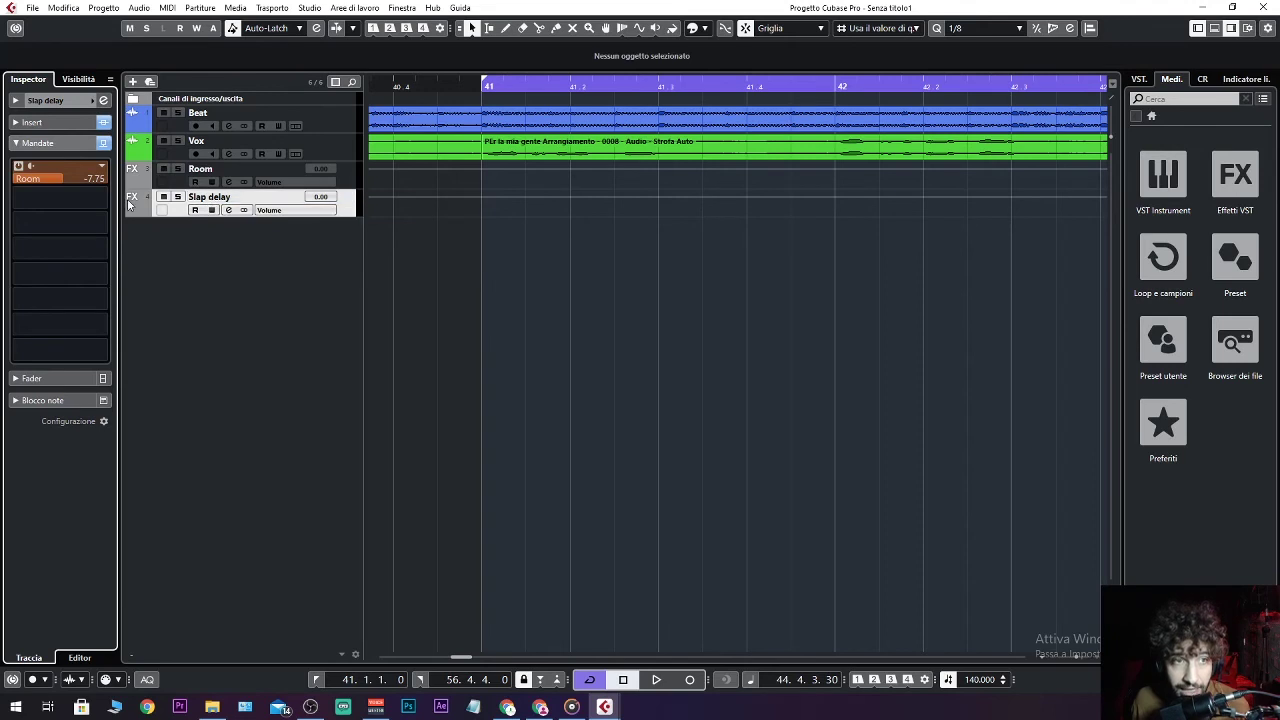
click(38, 120)
click(66, 456)
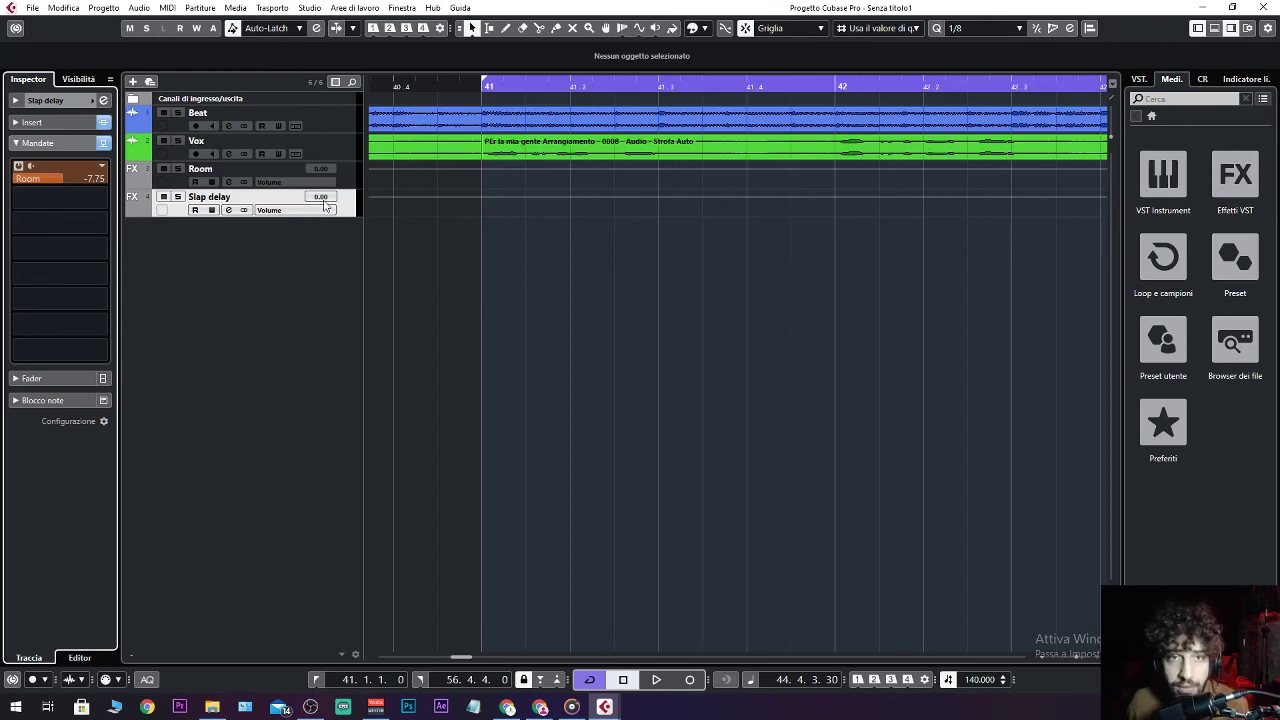
Play the mix from bar 41, bypass all inserts and sends on the Vox track, and stop playback.
key(space)
click(490, 88)
click(344, 155)
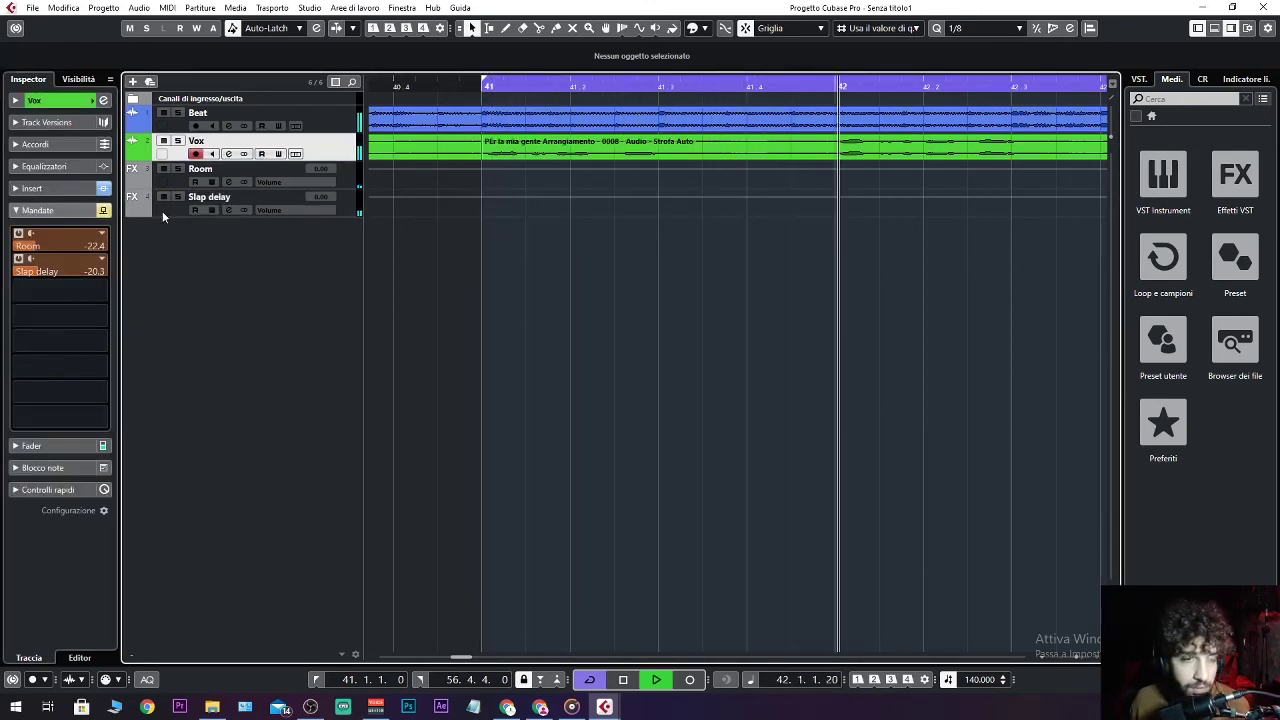
click(104, 211)
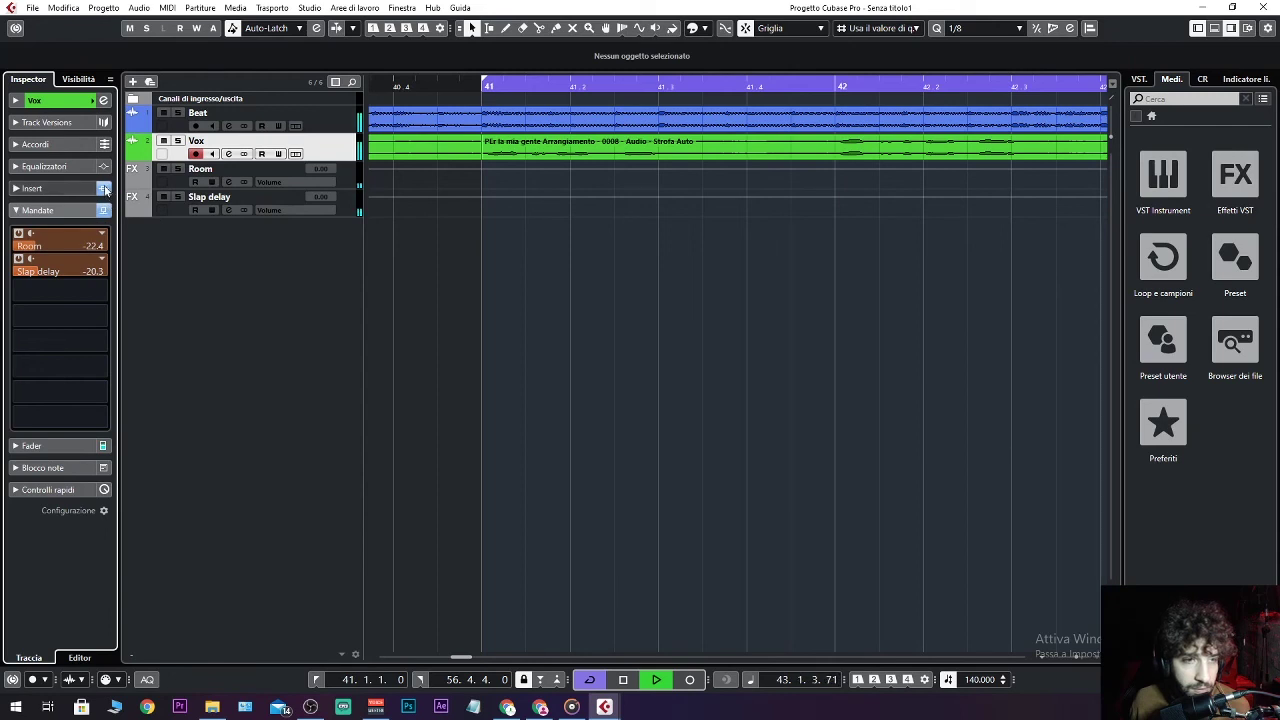
click(104, 188)
click(103, 211)
key(space)
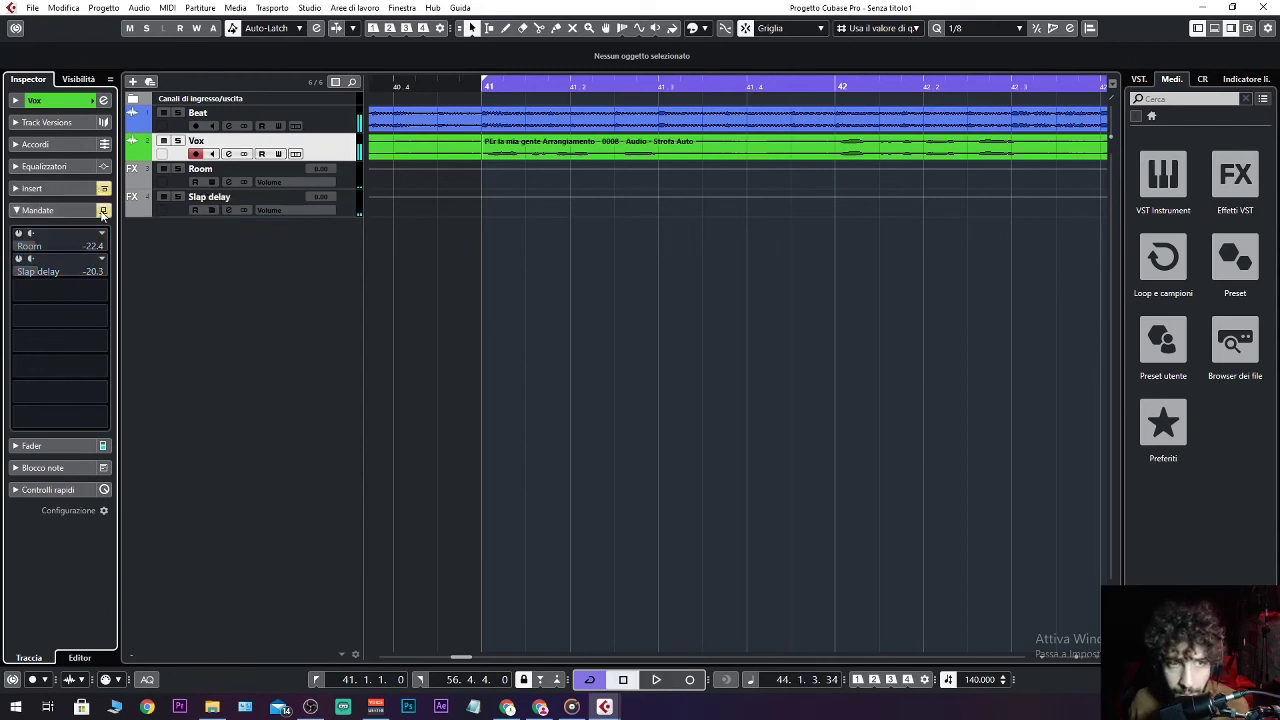
Compare the dry vocal in the mix with its inserts re-enabled and with its sends also restored, and stop playback.
key(space)
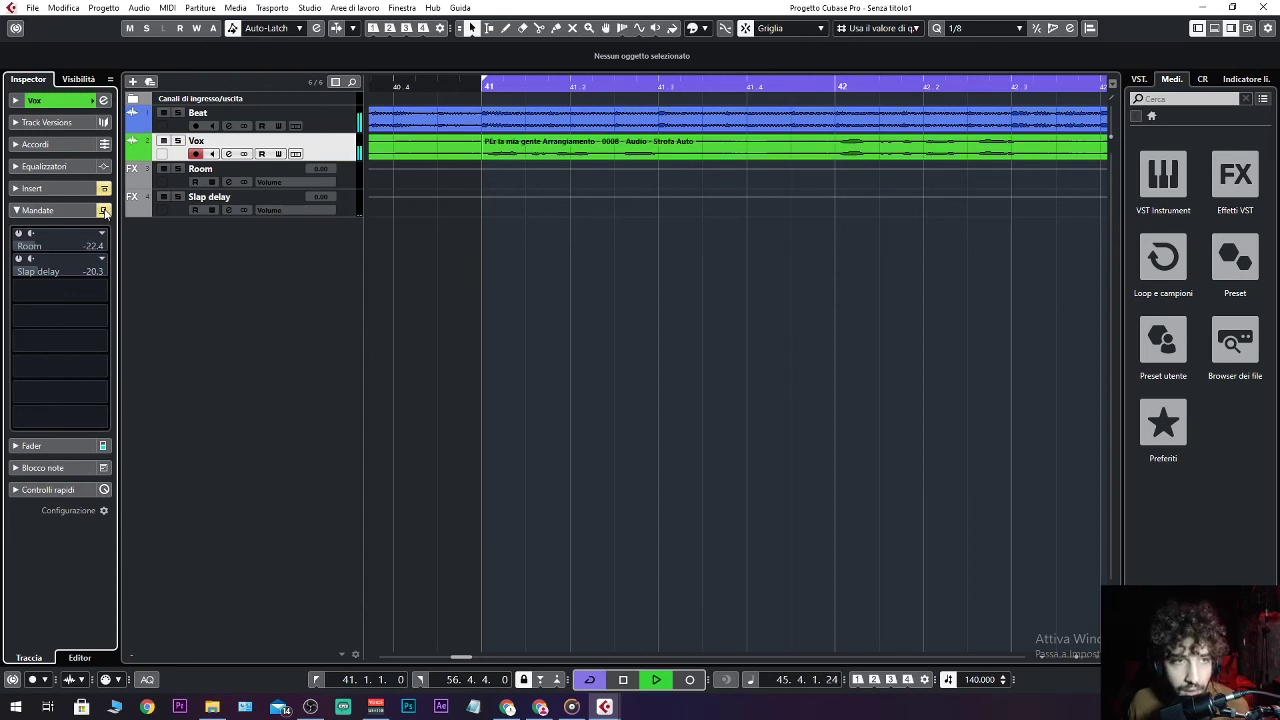
click(104, 188)
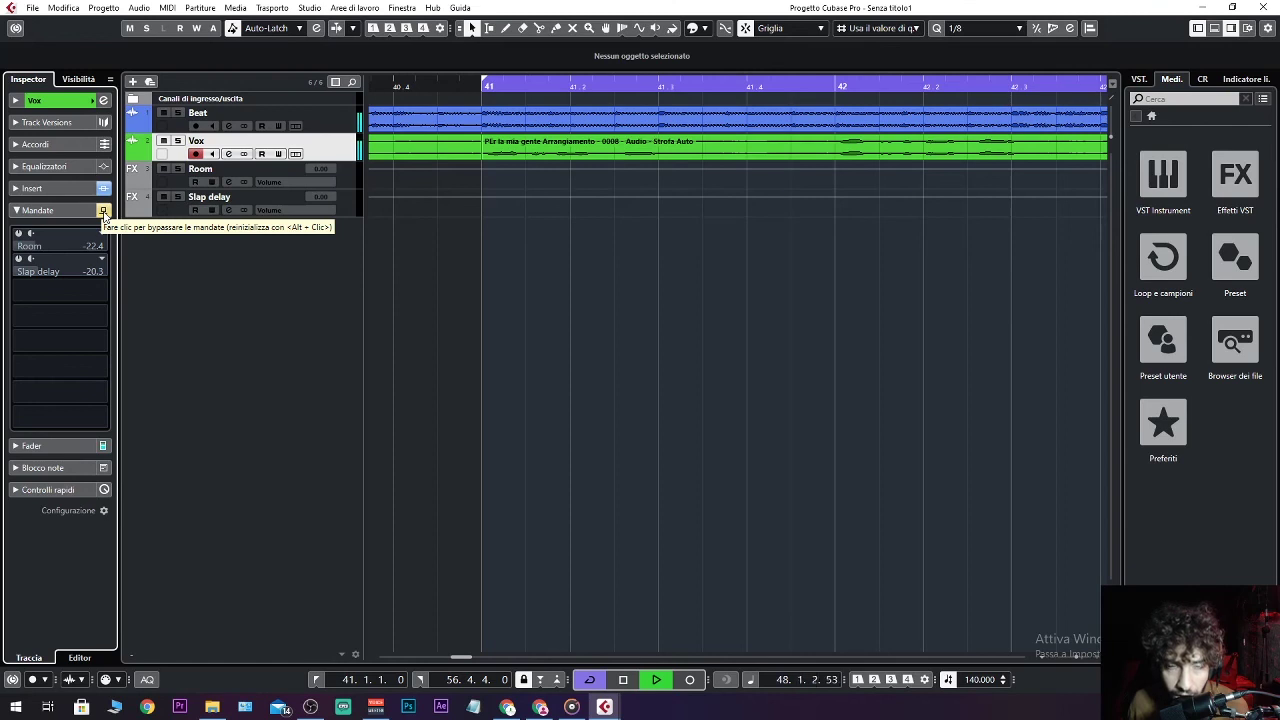
key(space)
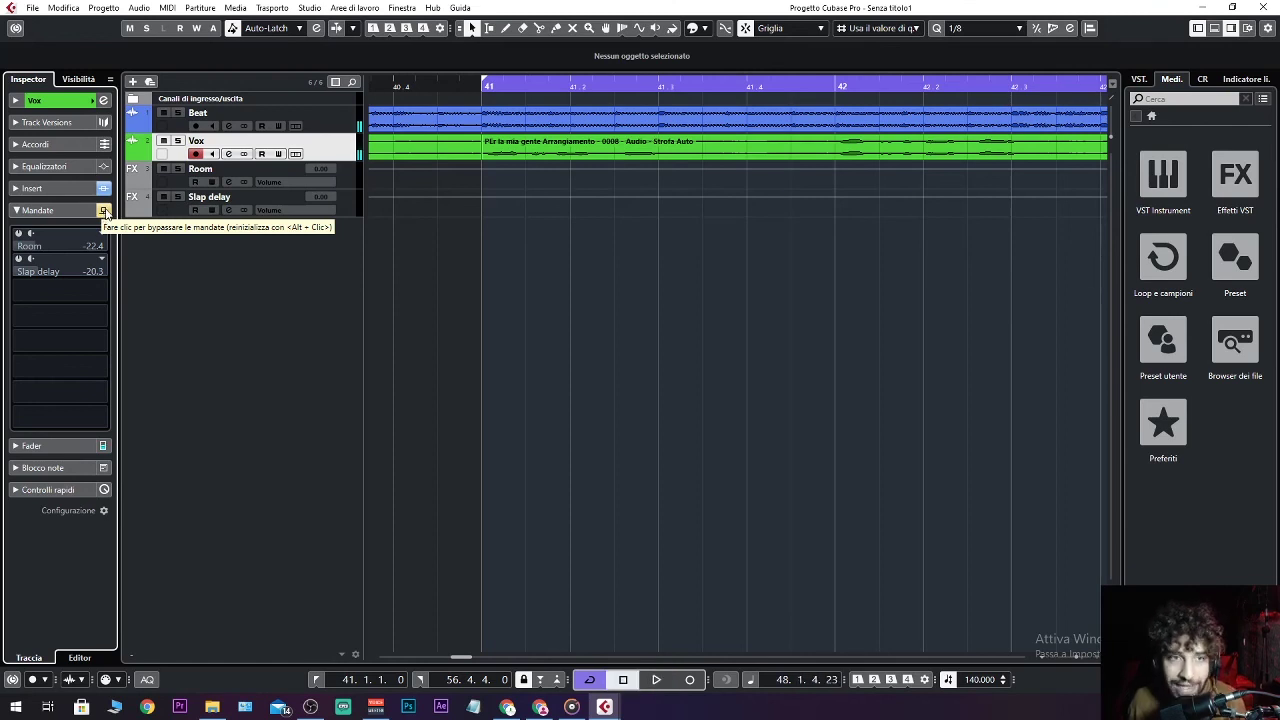
key(space)
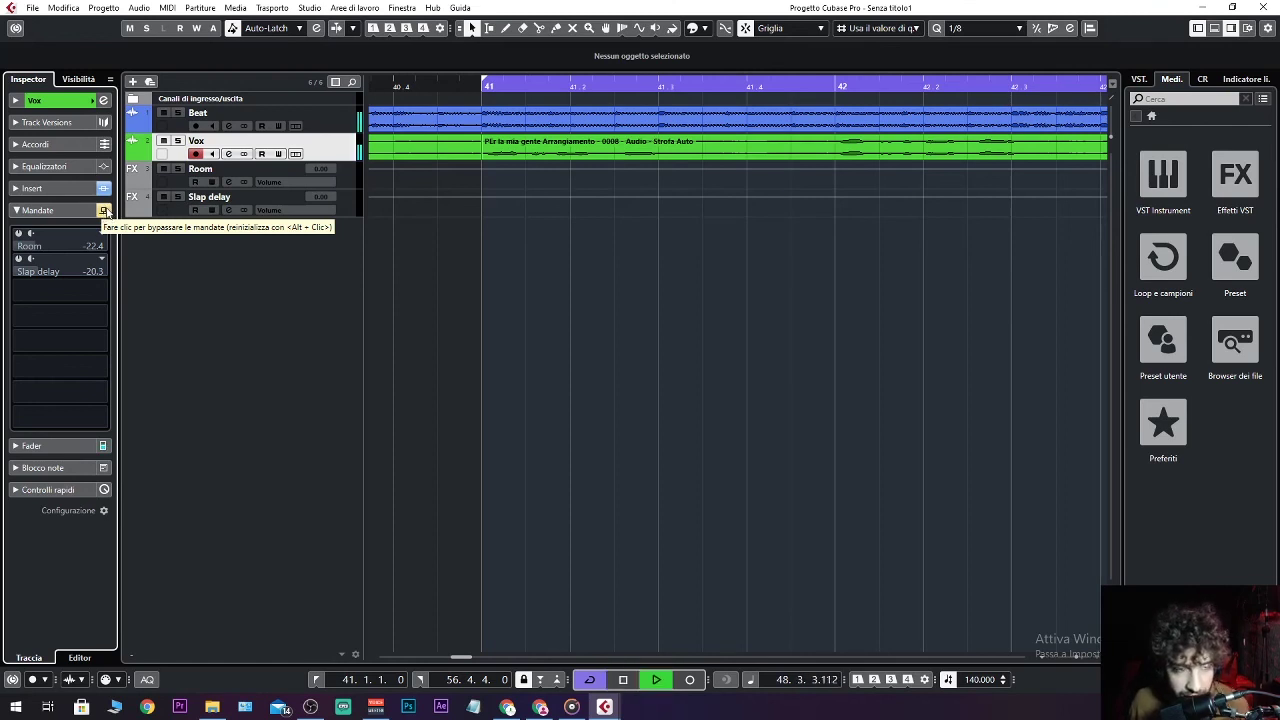
click(104, 213)
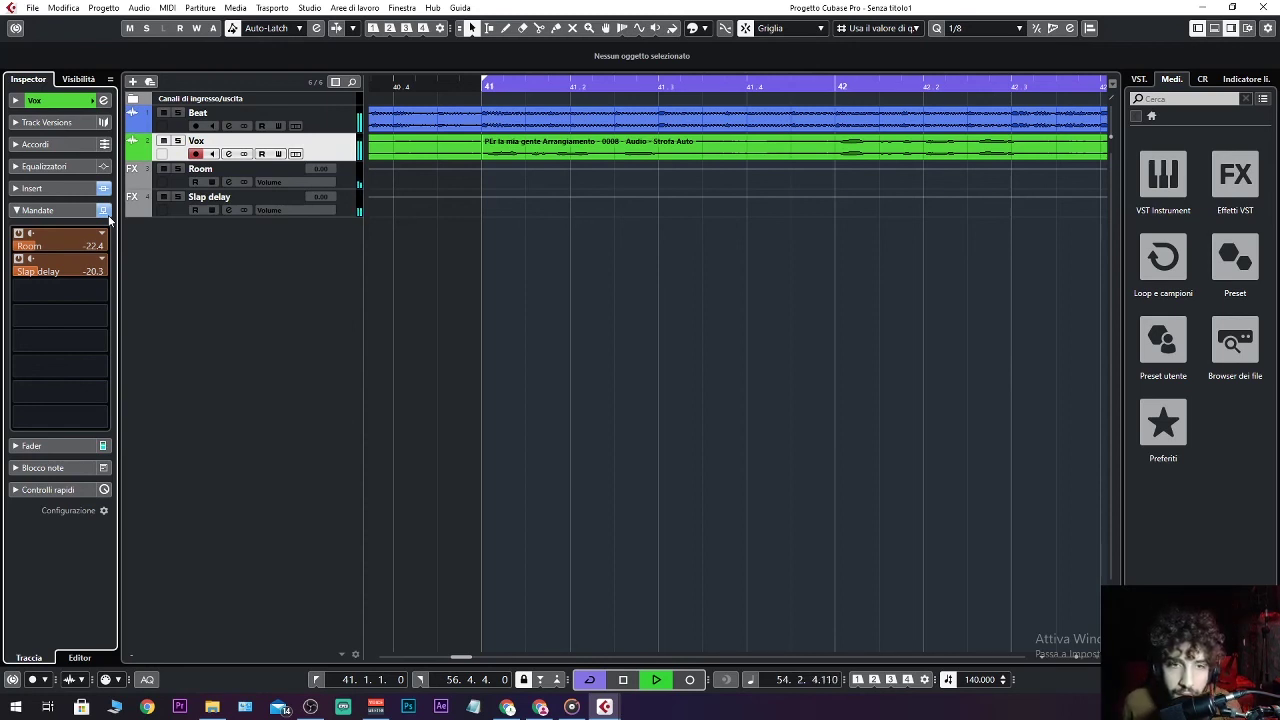
key(space)
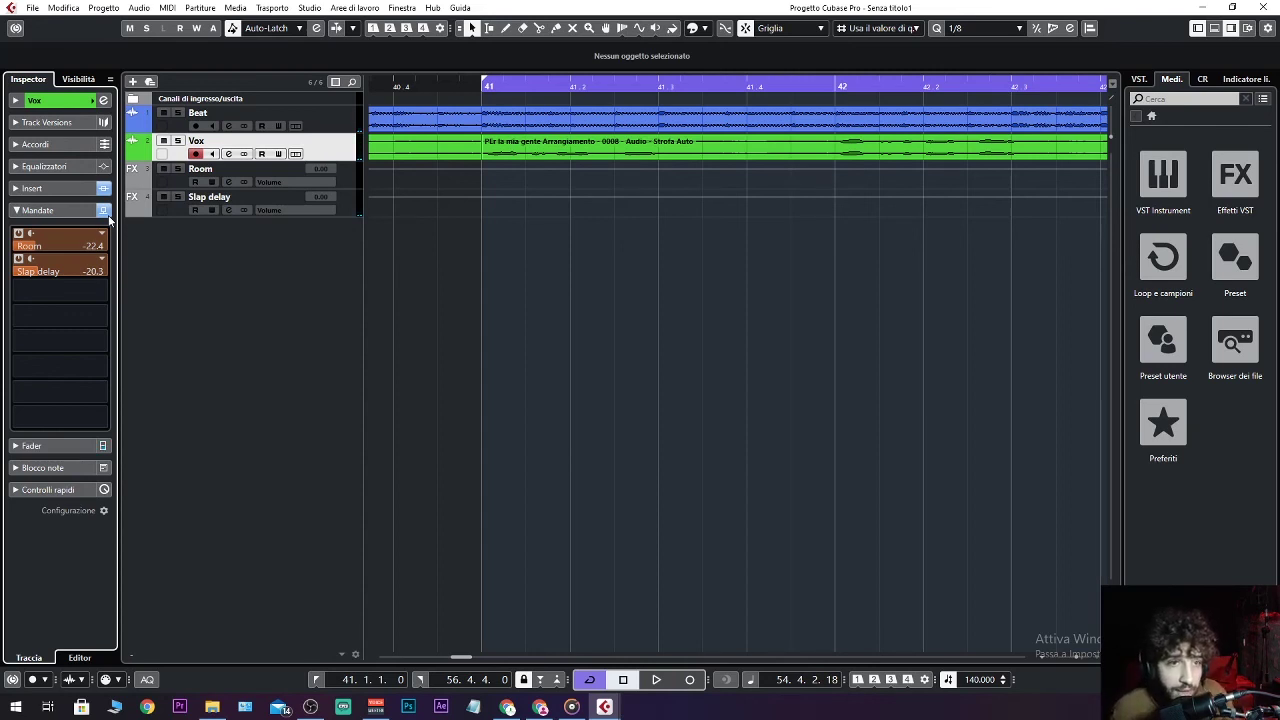
Show the Vox track's insert list.
click(70, 149)
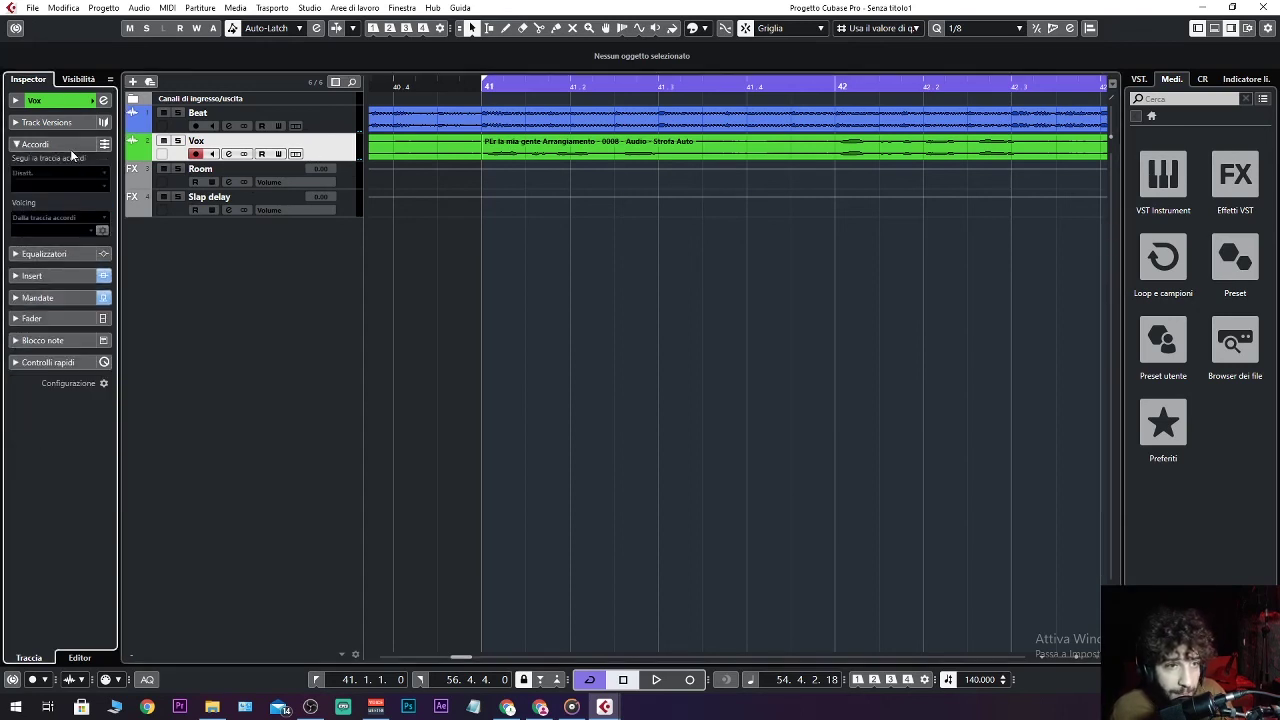
click(67, 275)
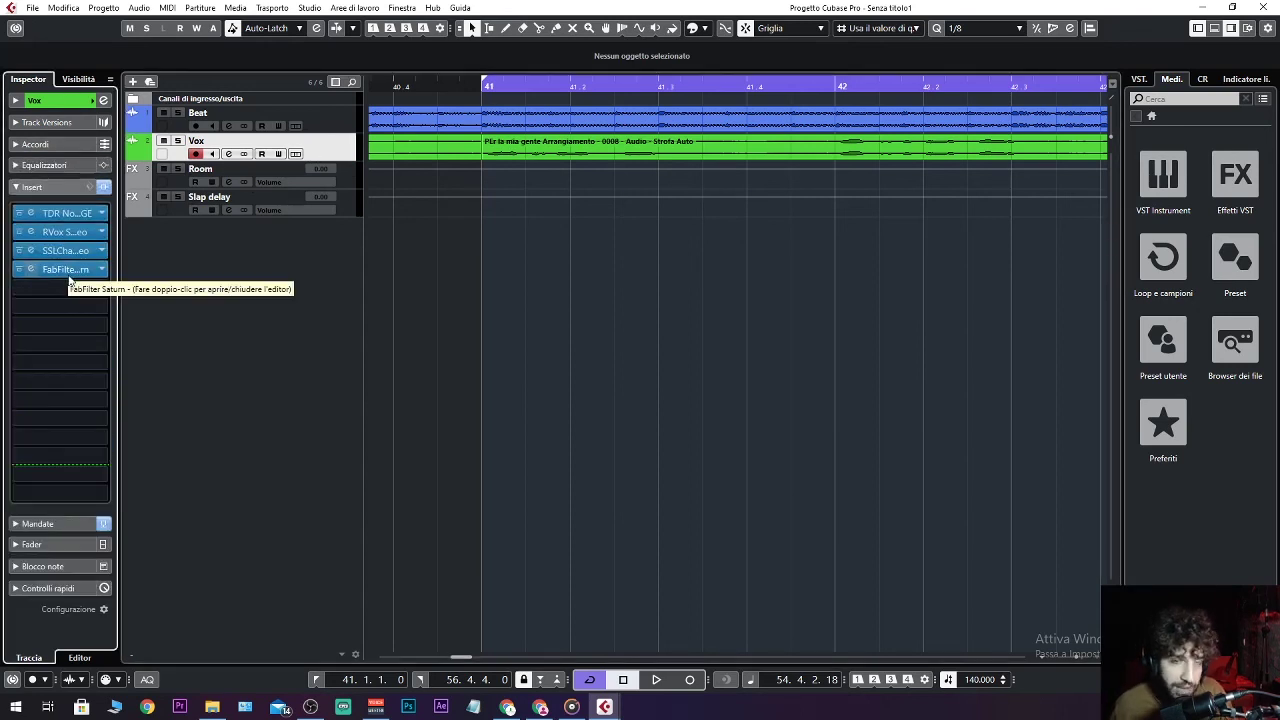